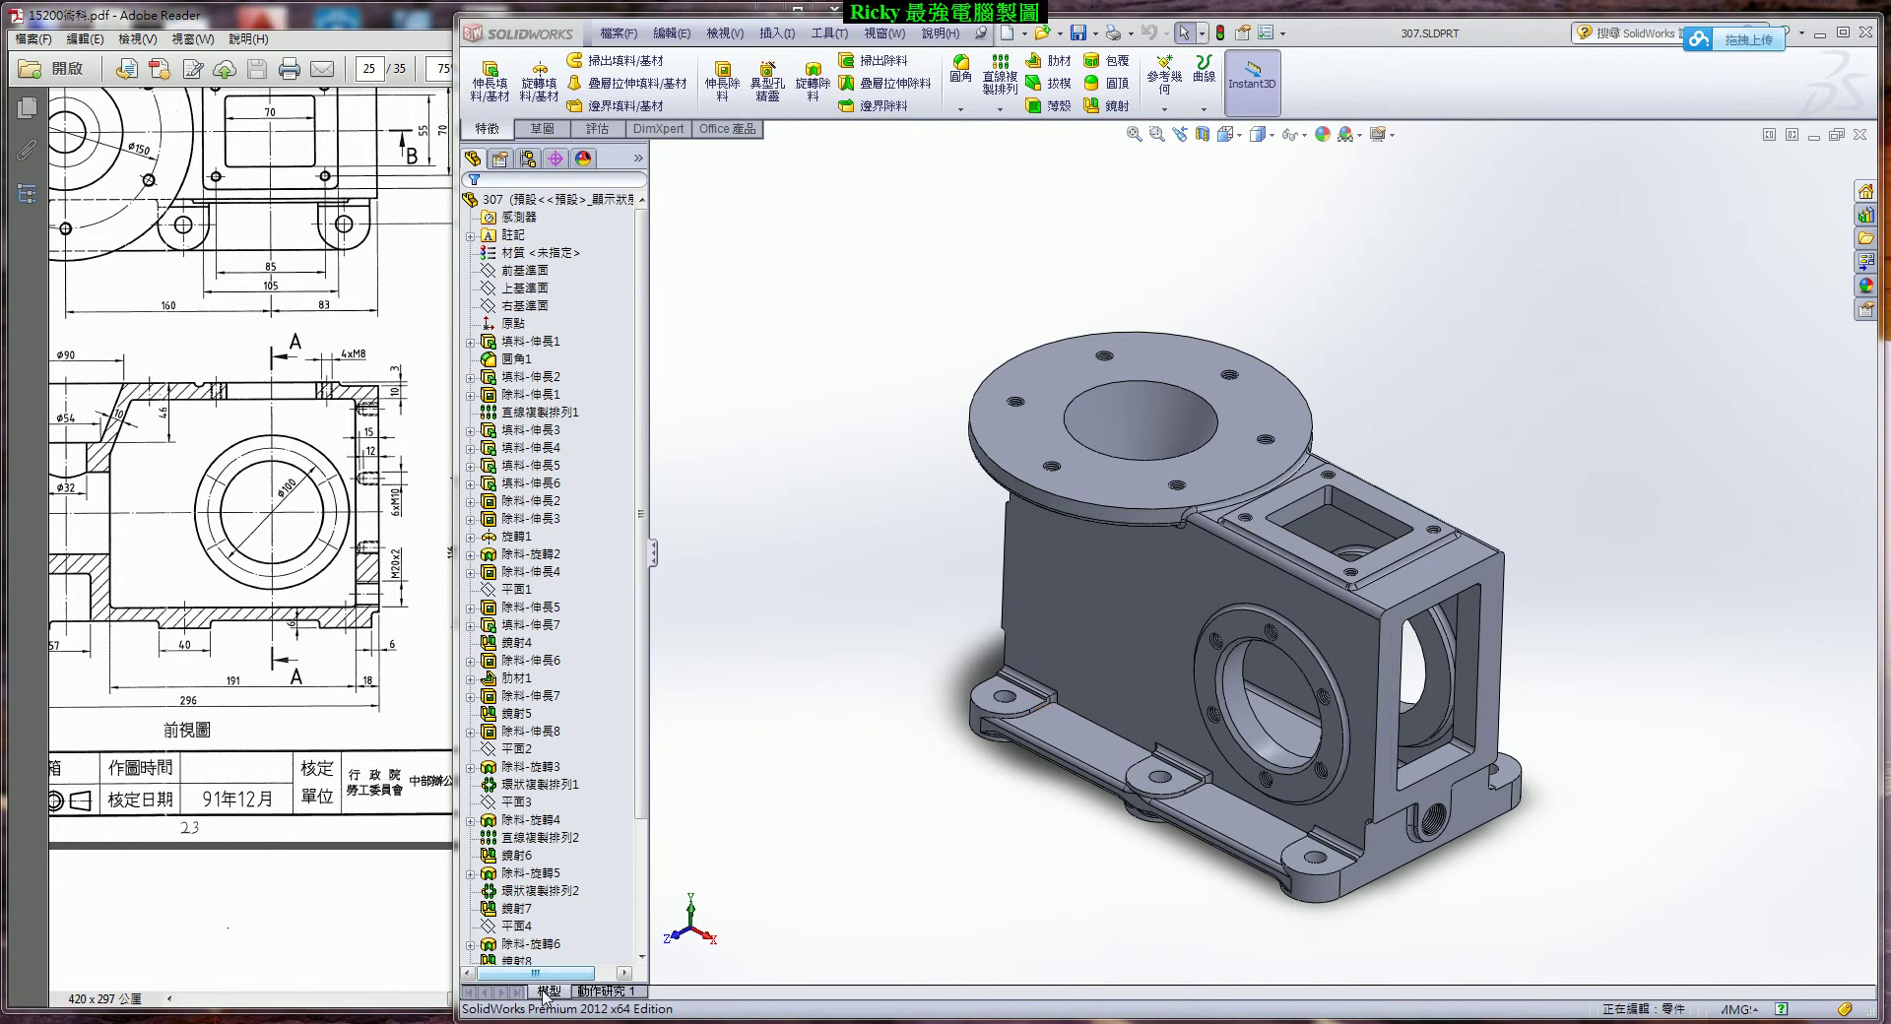
Inspect the last fillet 圓角7 by orbiting the part from several angles.
{"action": "scroll", "coordinate": [537, 886], "scroll_direction": "down", "scroll_amount": 3}
{"action": "left_click", "coordinate": [516, 944]}
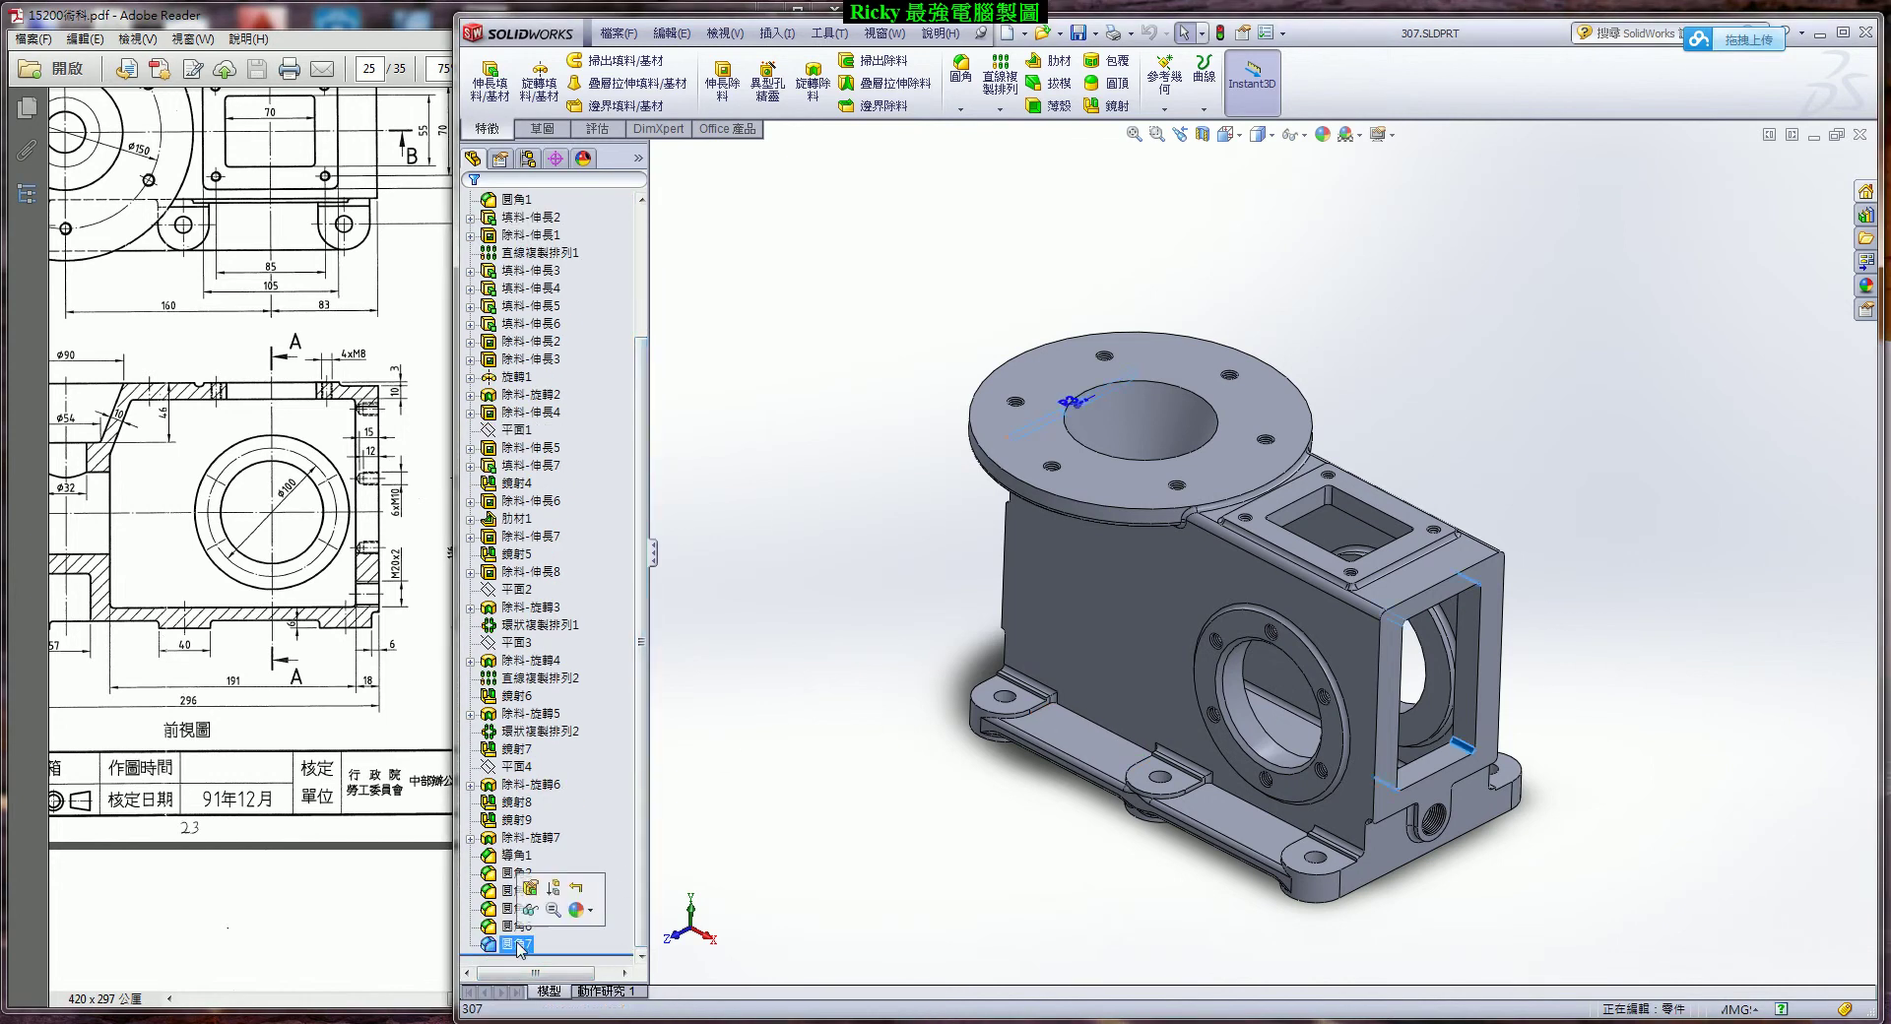
{"action": "middle_click_drag", "start_coordinate": [1362, 640], "coordinate": [1283, 410]}
{"action": "scroll", "coordinate": [1111, 502], "scroll_direction": "down", "scroll_amount": 5}
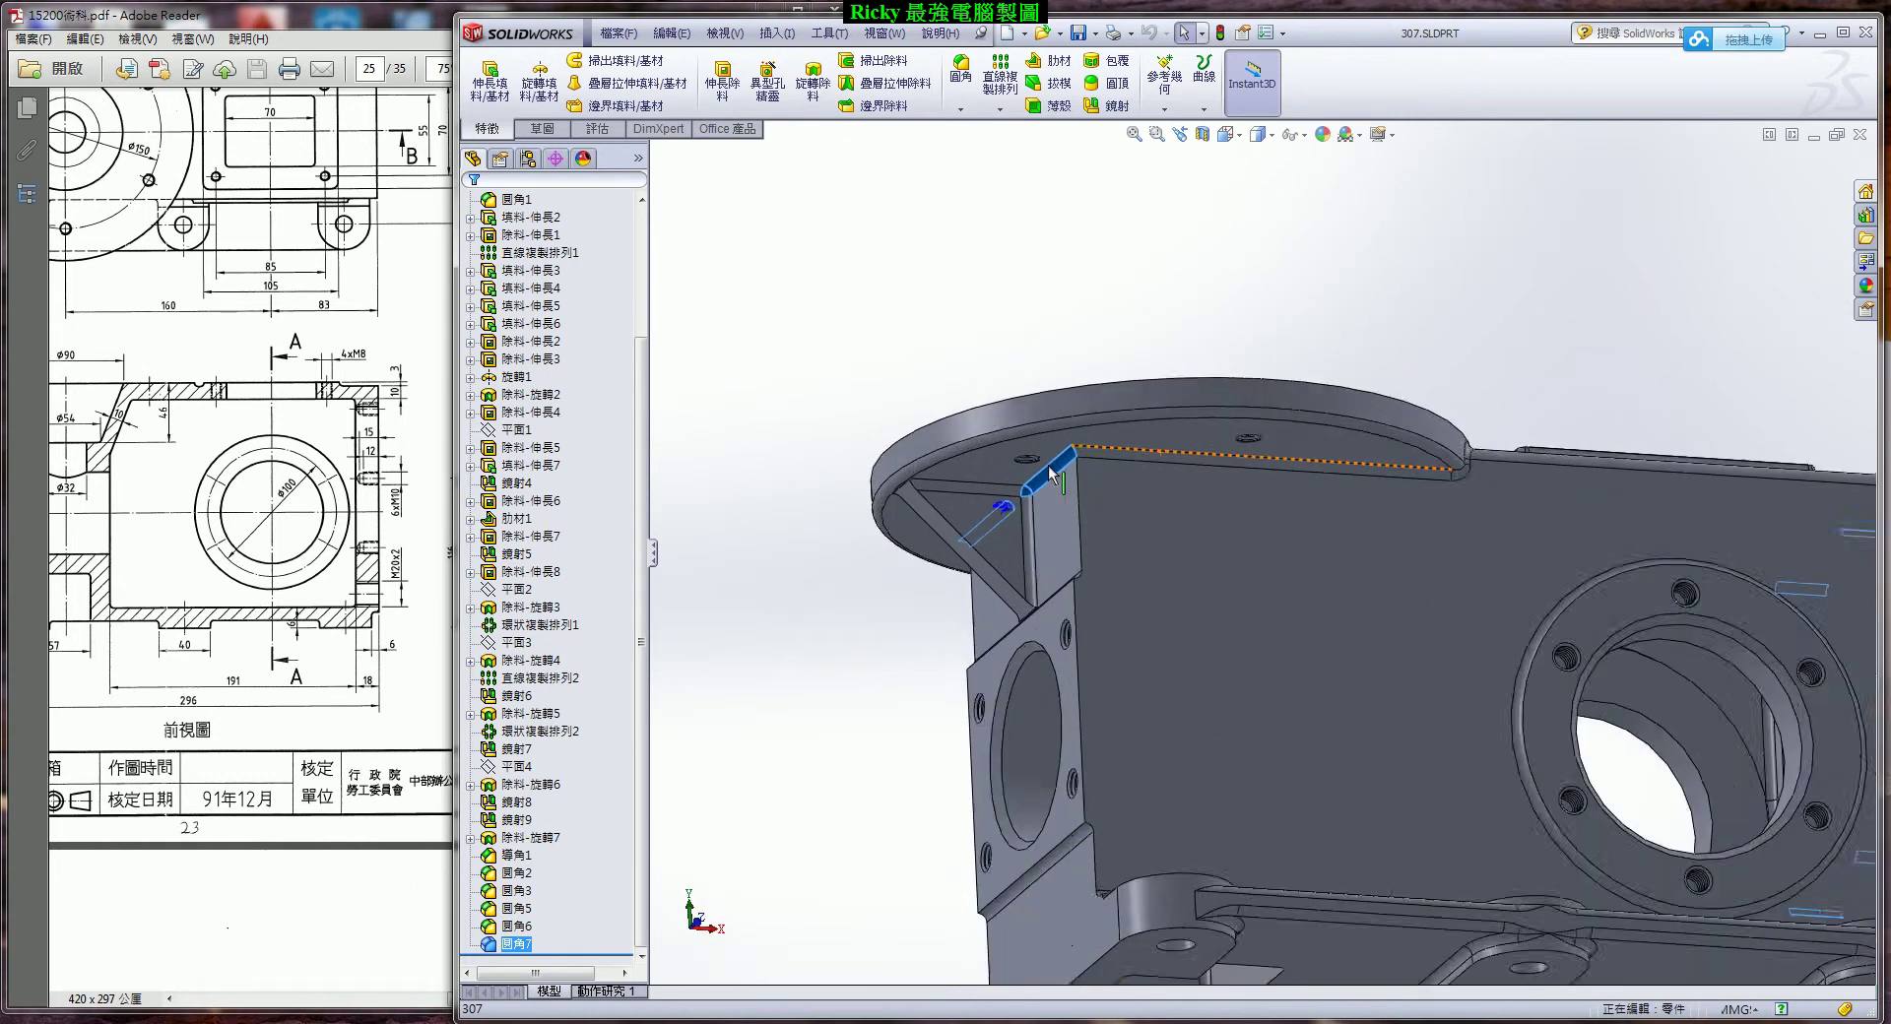
{"action": "middle_click_drag", "start_coordinate": [1111, 502], "coordinate": [888, 539]}
{"action": "scroll", "coordinate": [897, 542], "scroll_direction": "up", "scroll_amount": 10}
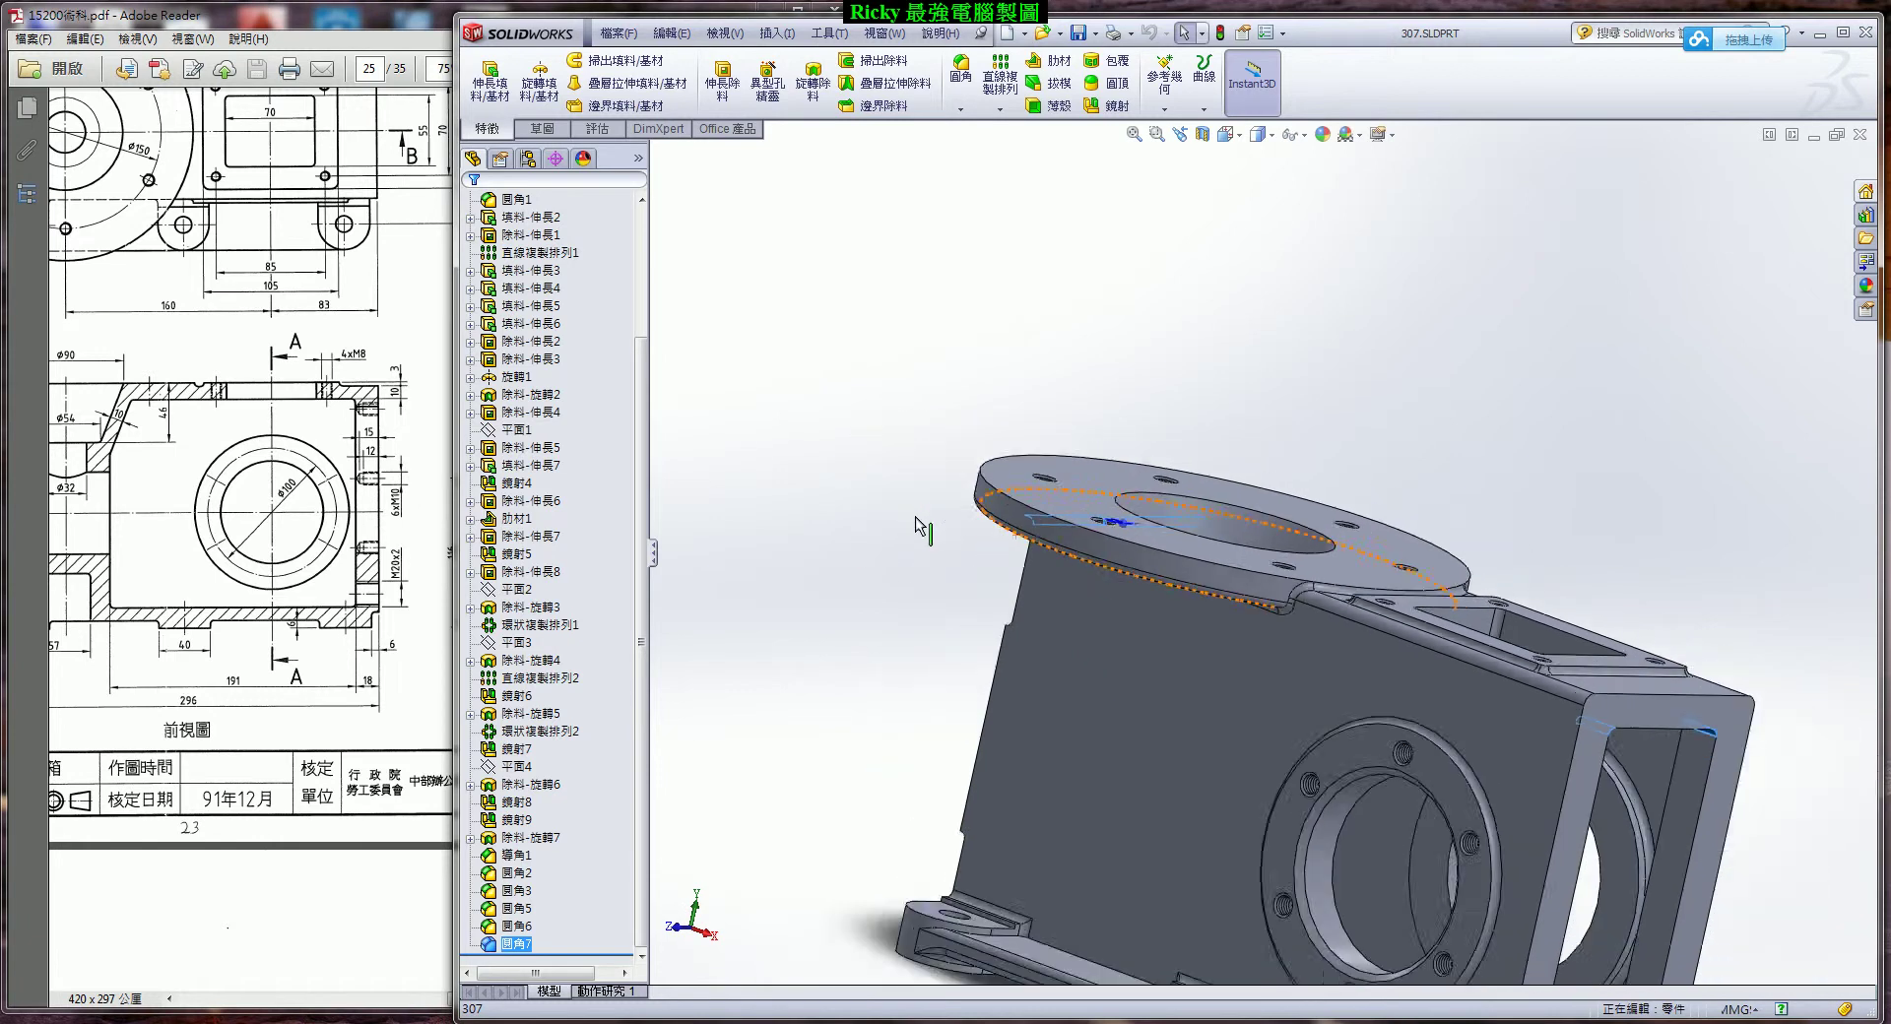
{"action": "scroll", "coordinate": [1506, 624], "scroll_direction": "down", "scroll_amount": 3}
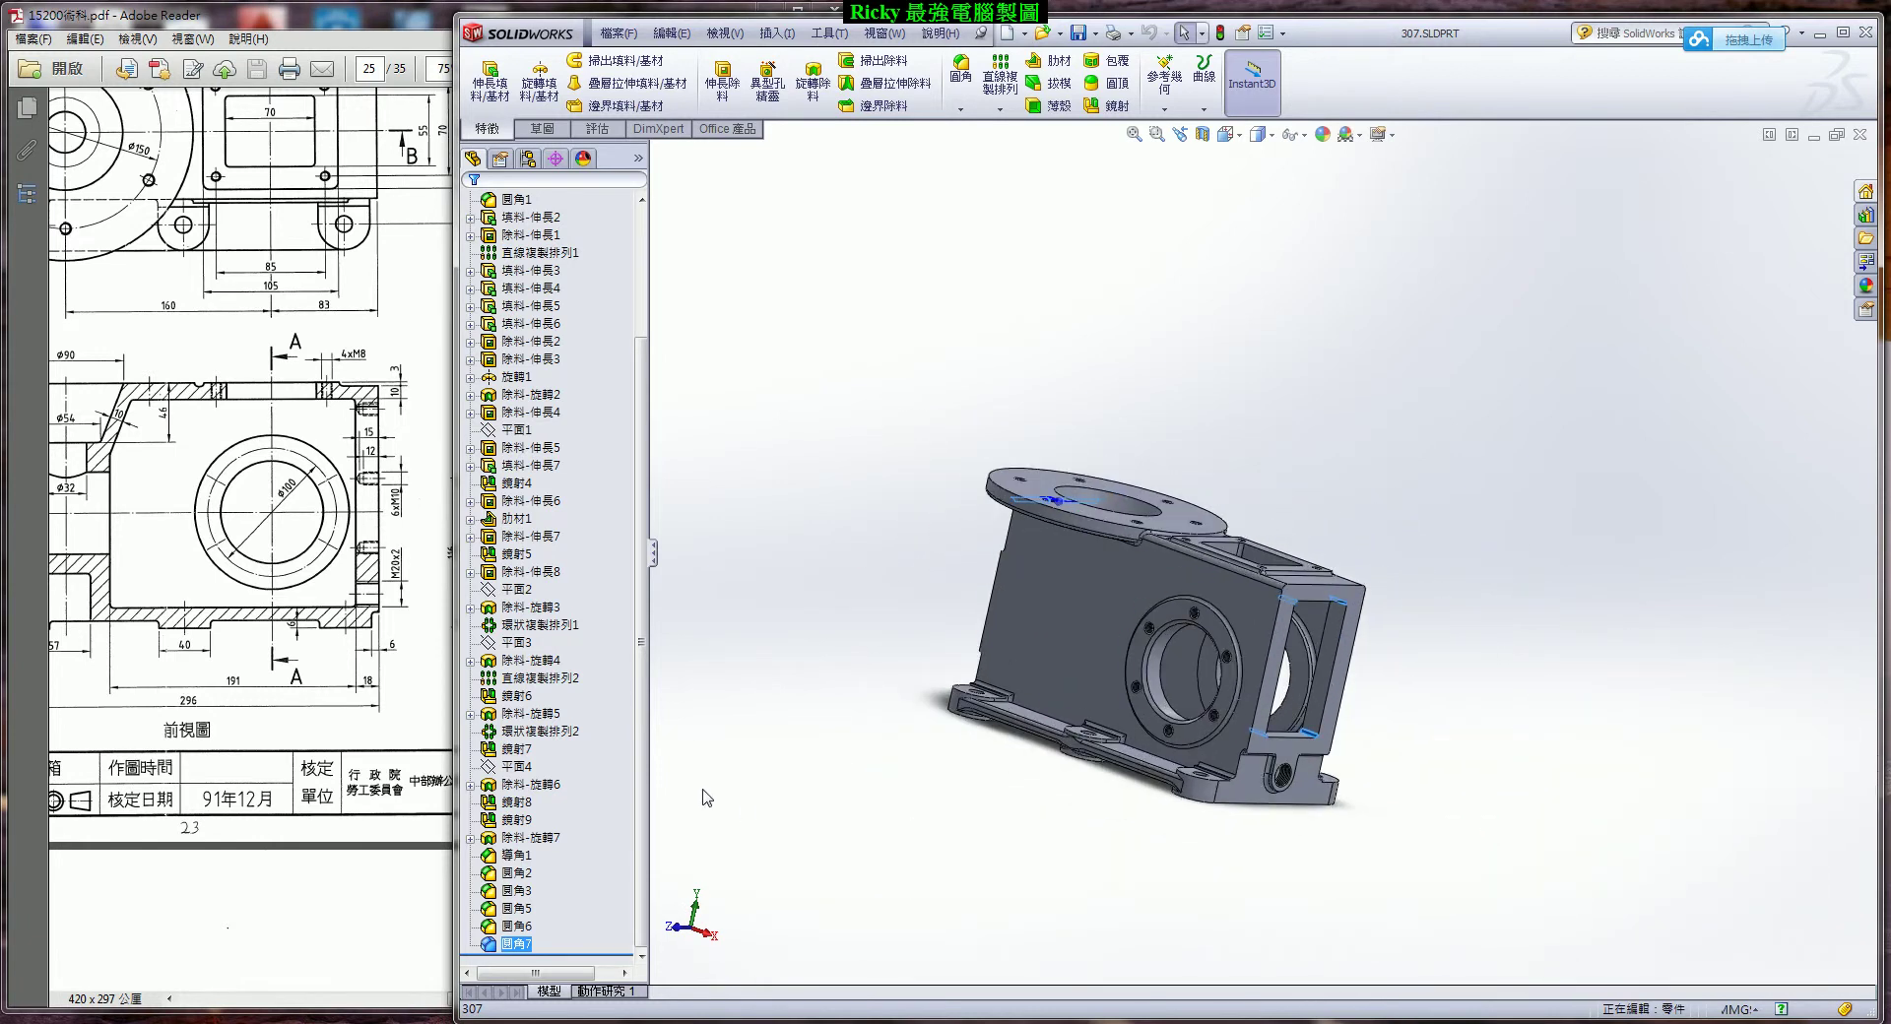
{"action": "left_click", "coordinate": [789, 644]}
{"action": "middle_click_drag", "start_coordinate": [1353, 713], "coordinate": [1356, 655]}
{"action": "scroll", "coordinate": [1357, 656], "scroll_direction": "down", "scroll_amount": 3}
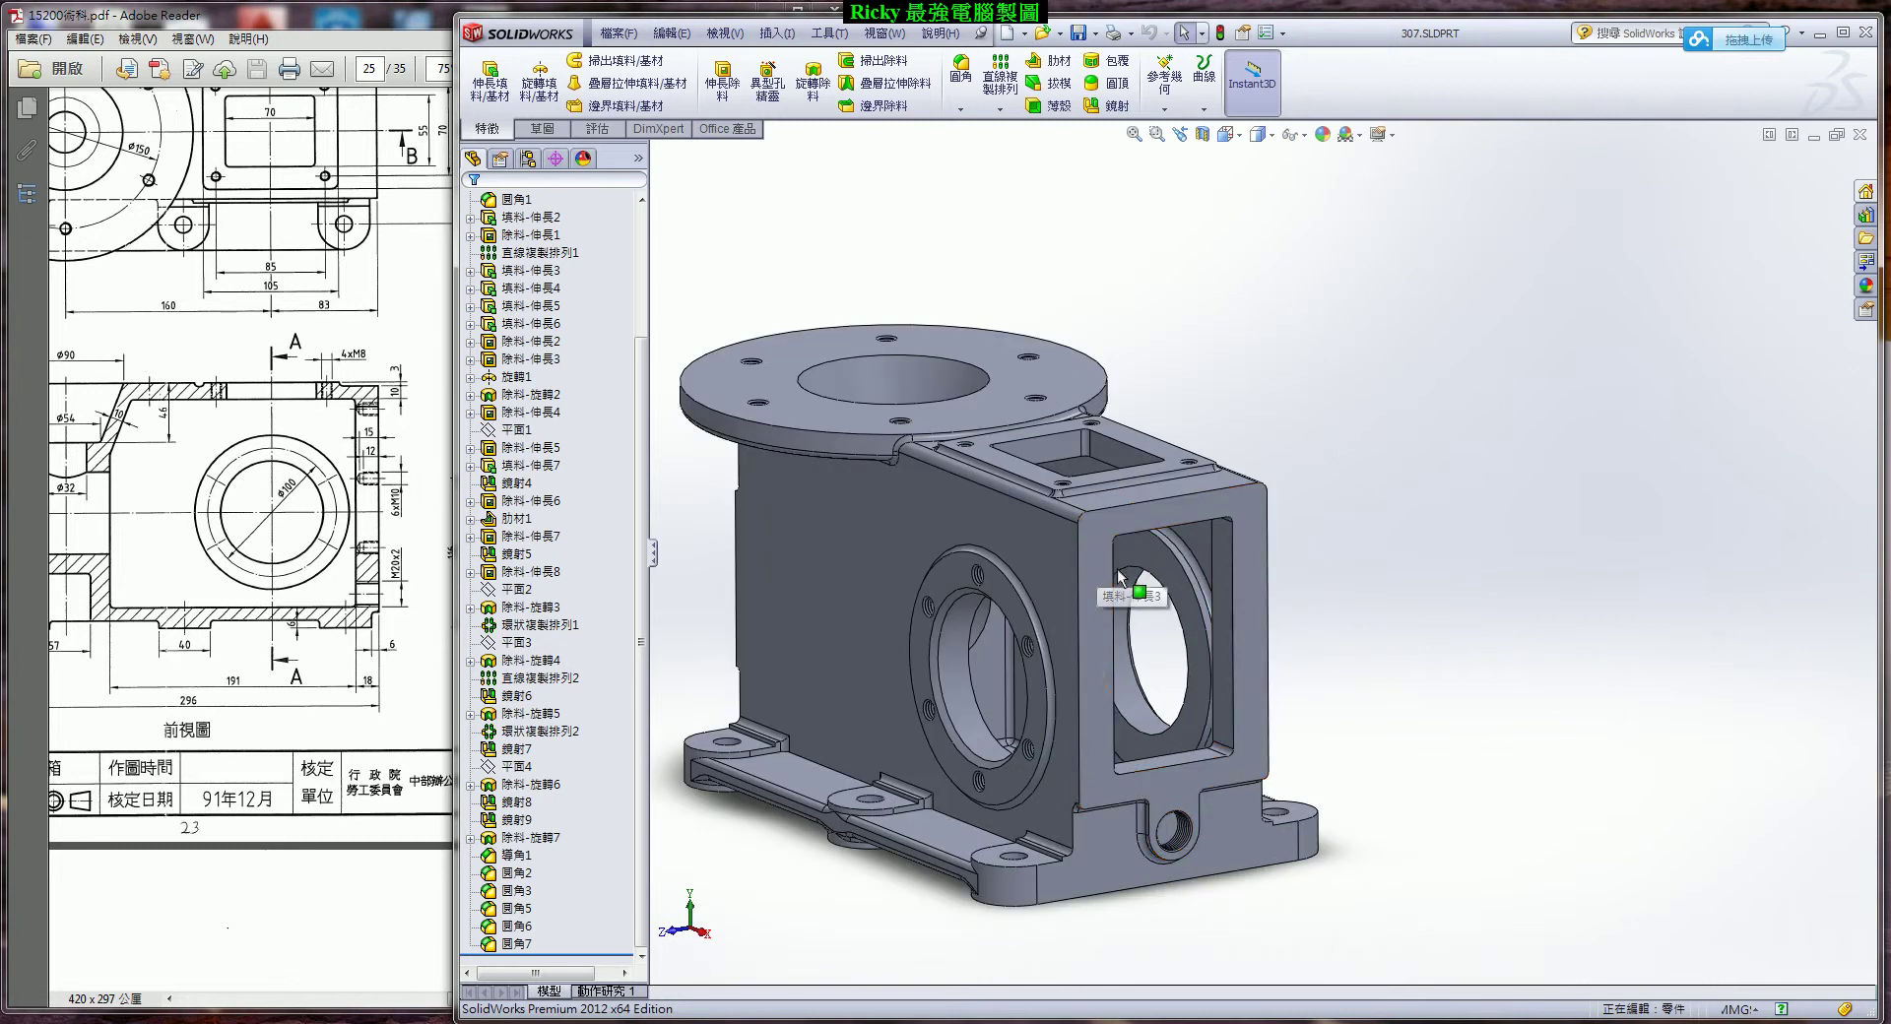
{"action": "scroll", "coordinate": [1120, 578], "scroll_direction": "up", "scroll_amount": 3}
{"action": "middle_click_drag", "start_coordinate": [1152, 611], "coordinate": [1194, 646]}
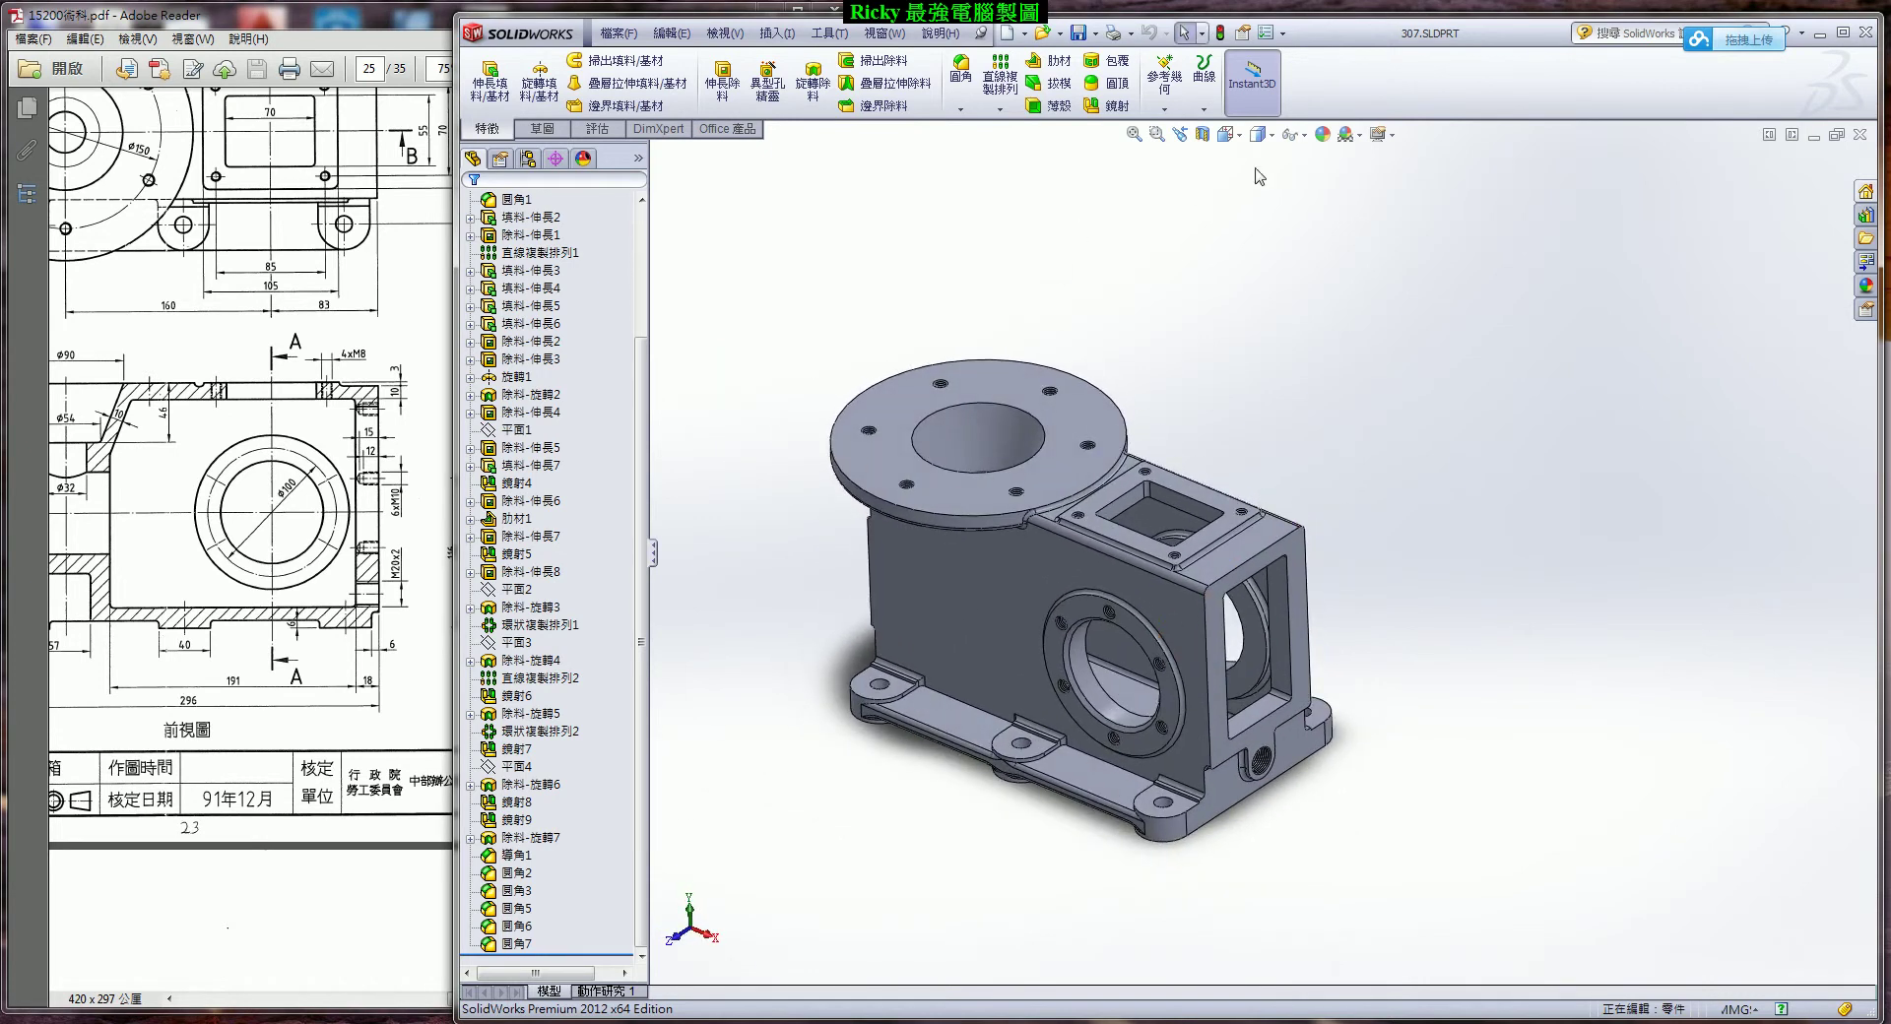
Create a reference plane offset 87/2 (43.50 mm) from the Front Plane.
{"action": "left_click", "coordinate": [1165, 116]}
{"action": "left_click", "coordinate": [1182, 137]}
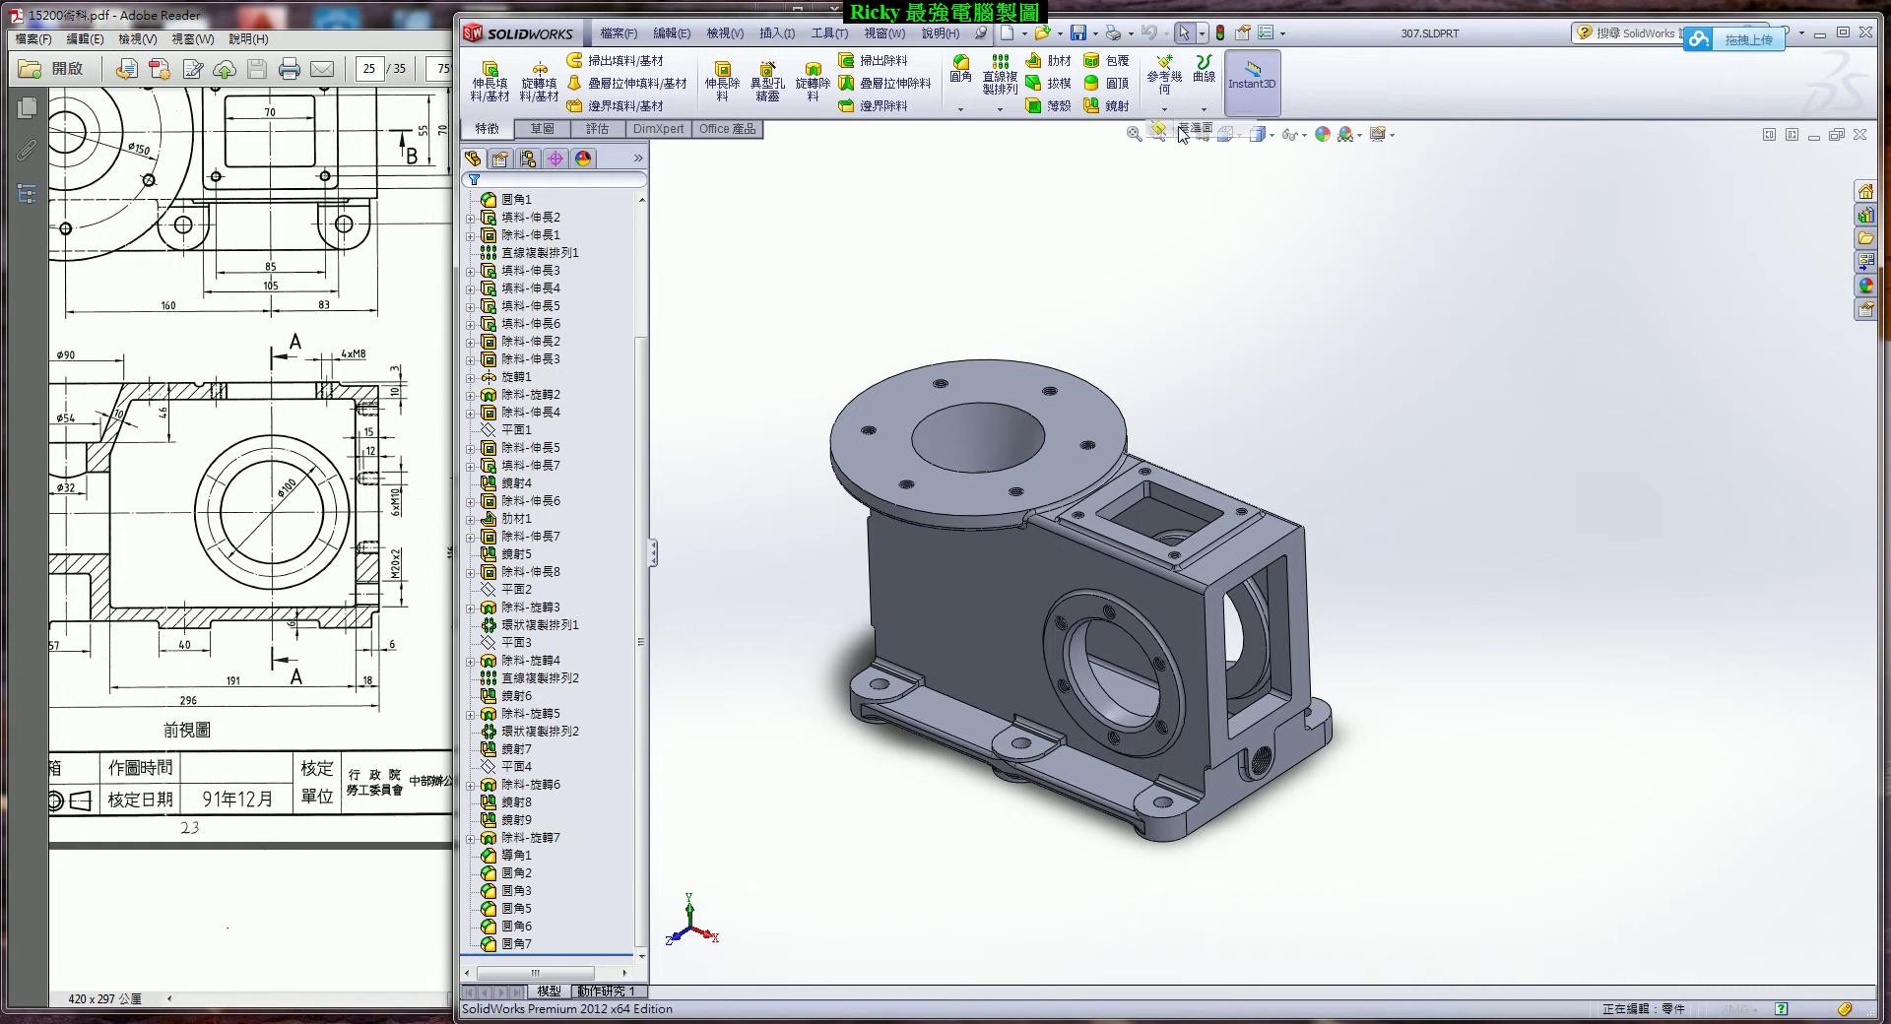
{"action": "left_click", "coordinate": [655, 152]}
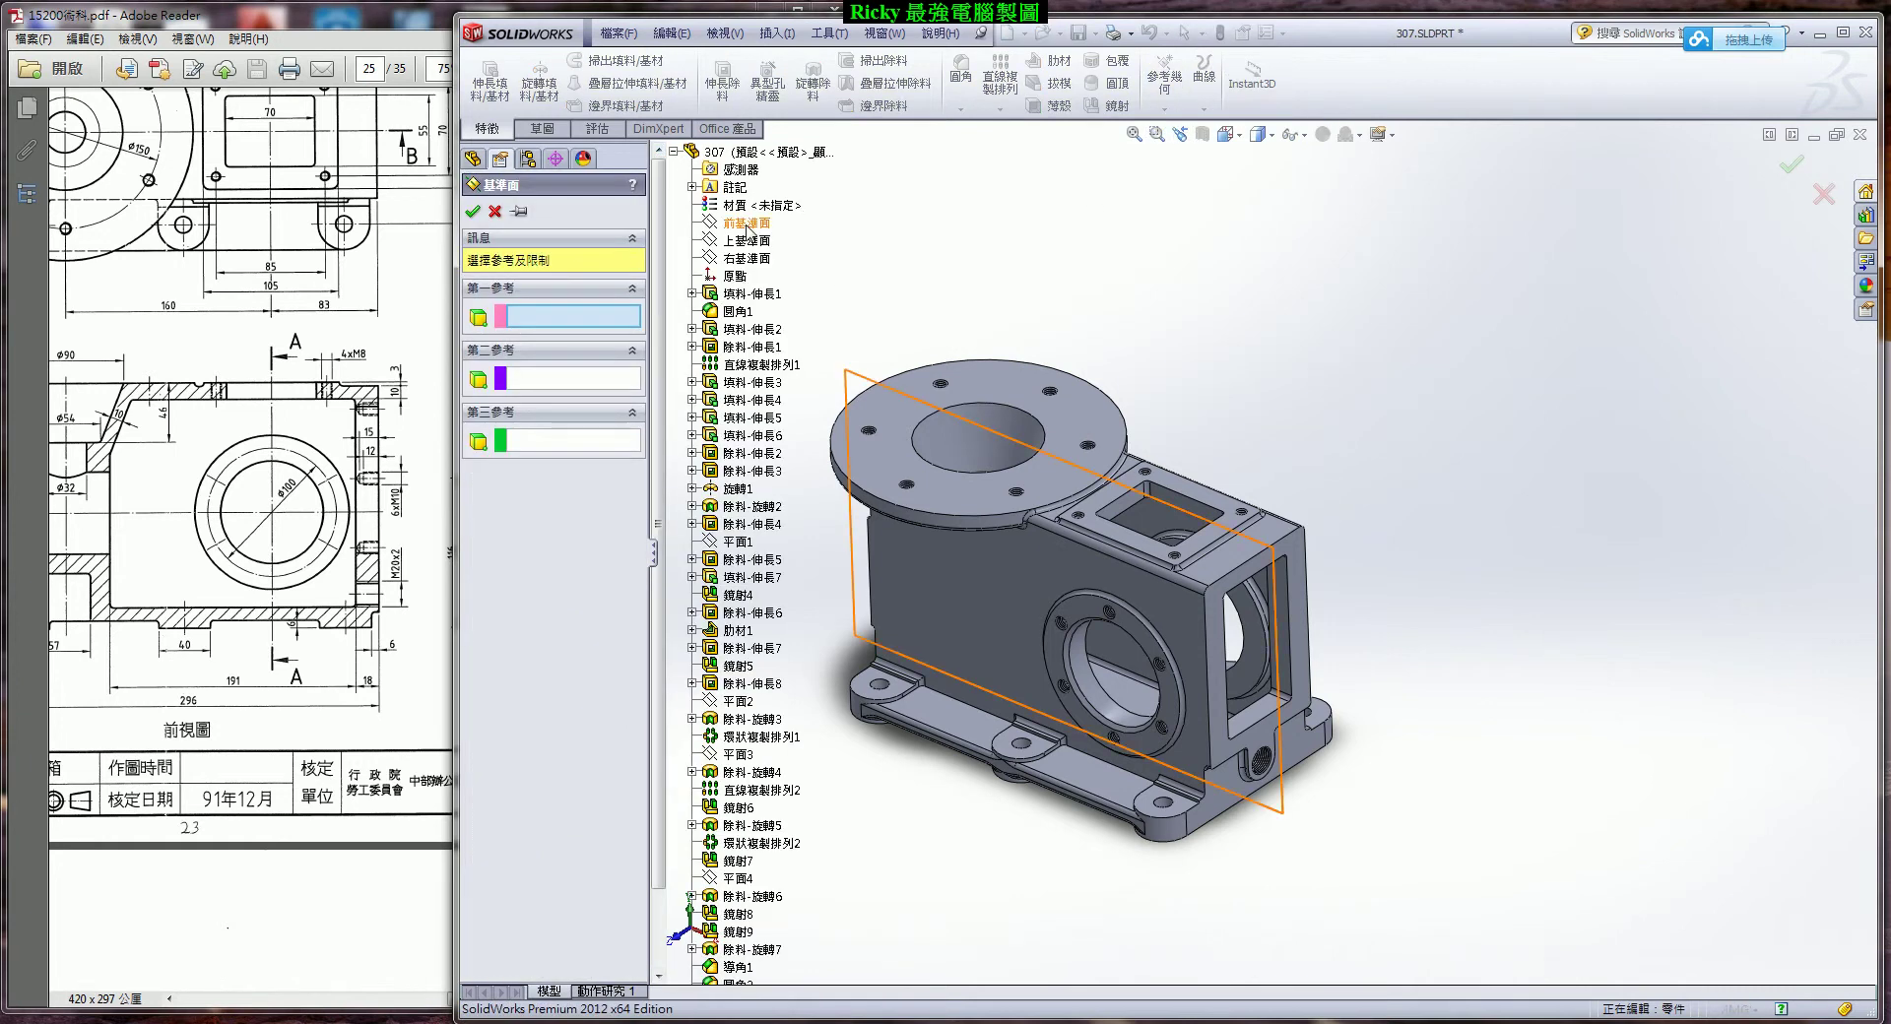
{"action": "left_click", "coordinate": [746, 223]}
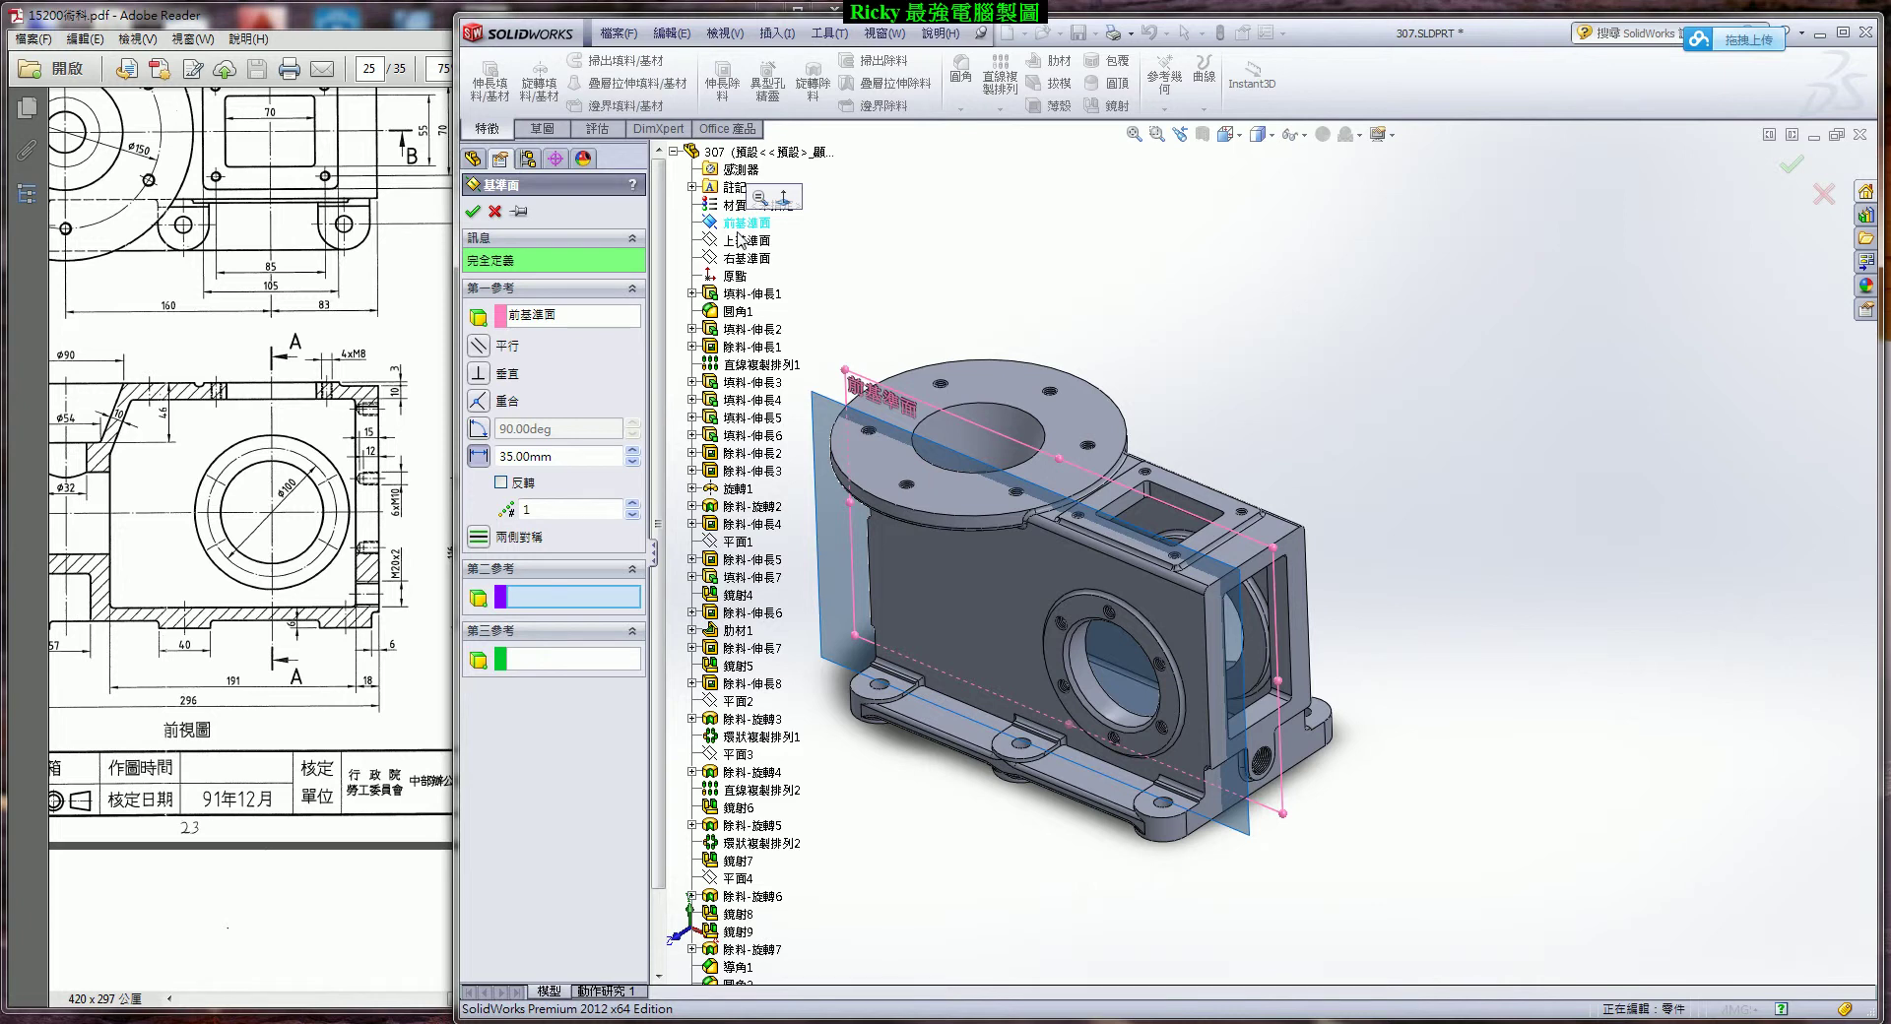
{"action": "left_click", "coordinate": [250, 443]}
{"action": "left_click", "coordinate": [676, 350]}
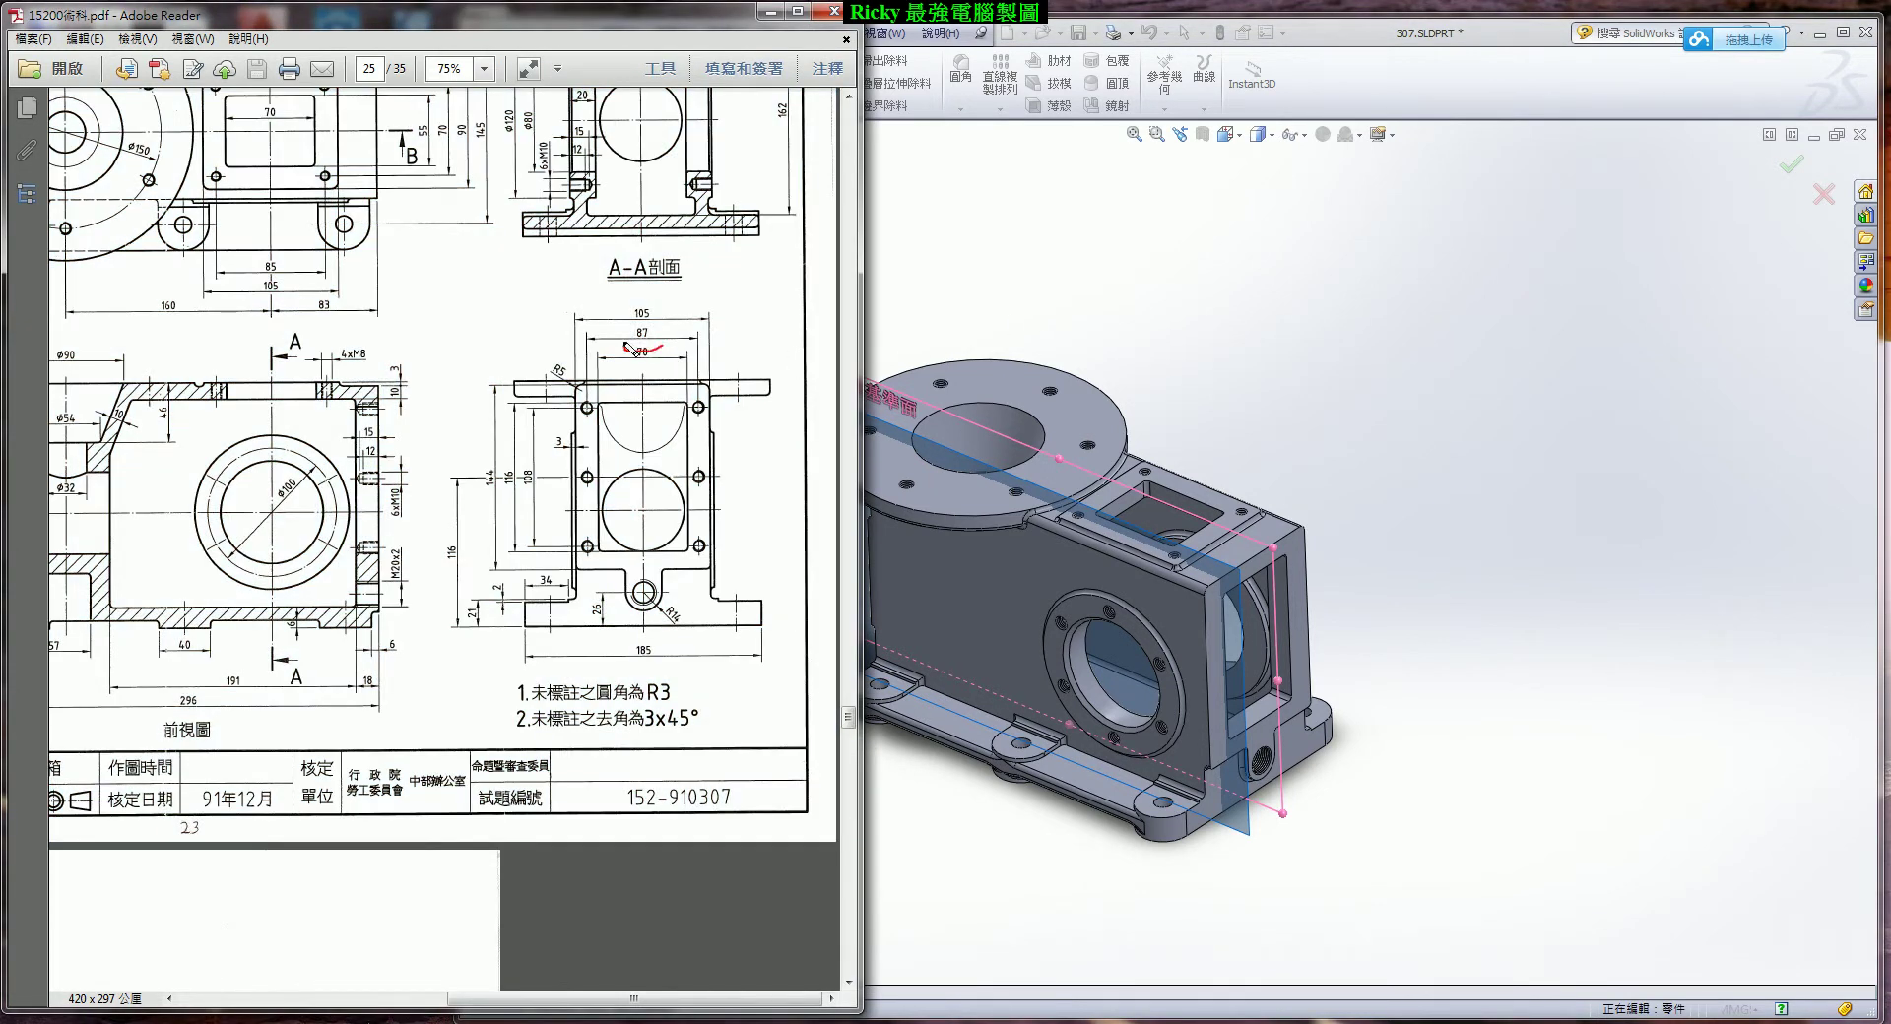
{"action": "left_click", "coordinate": [951, 343]}
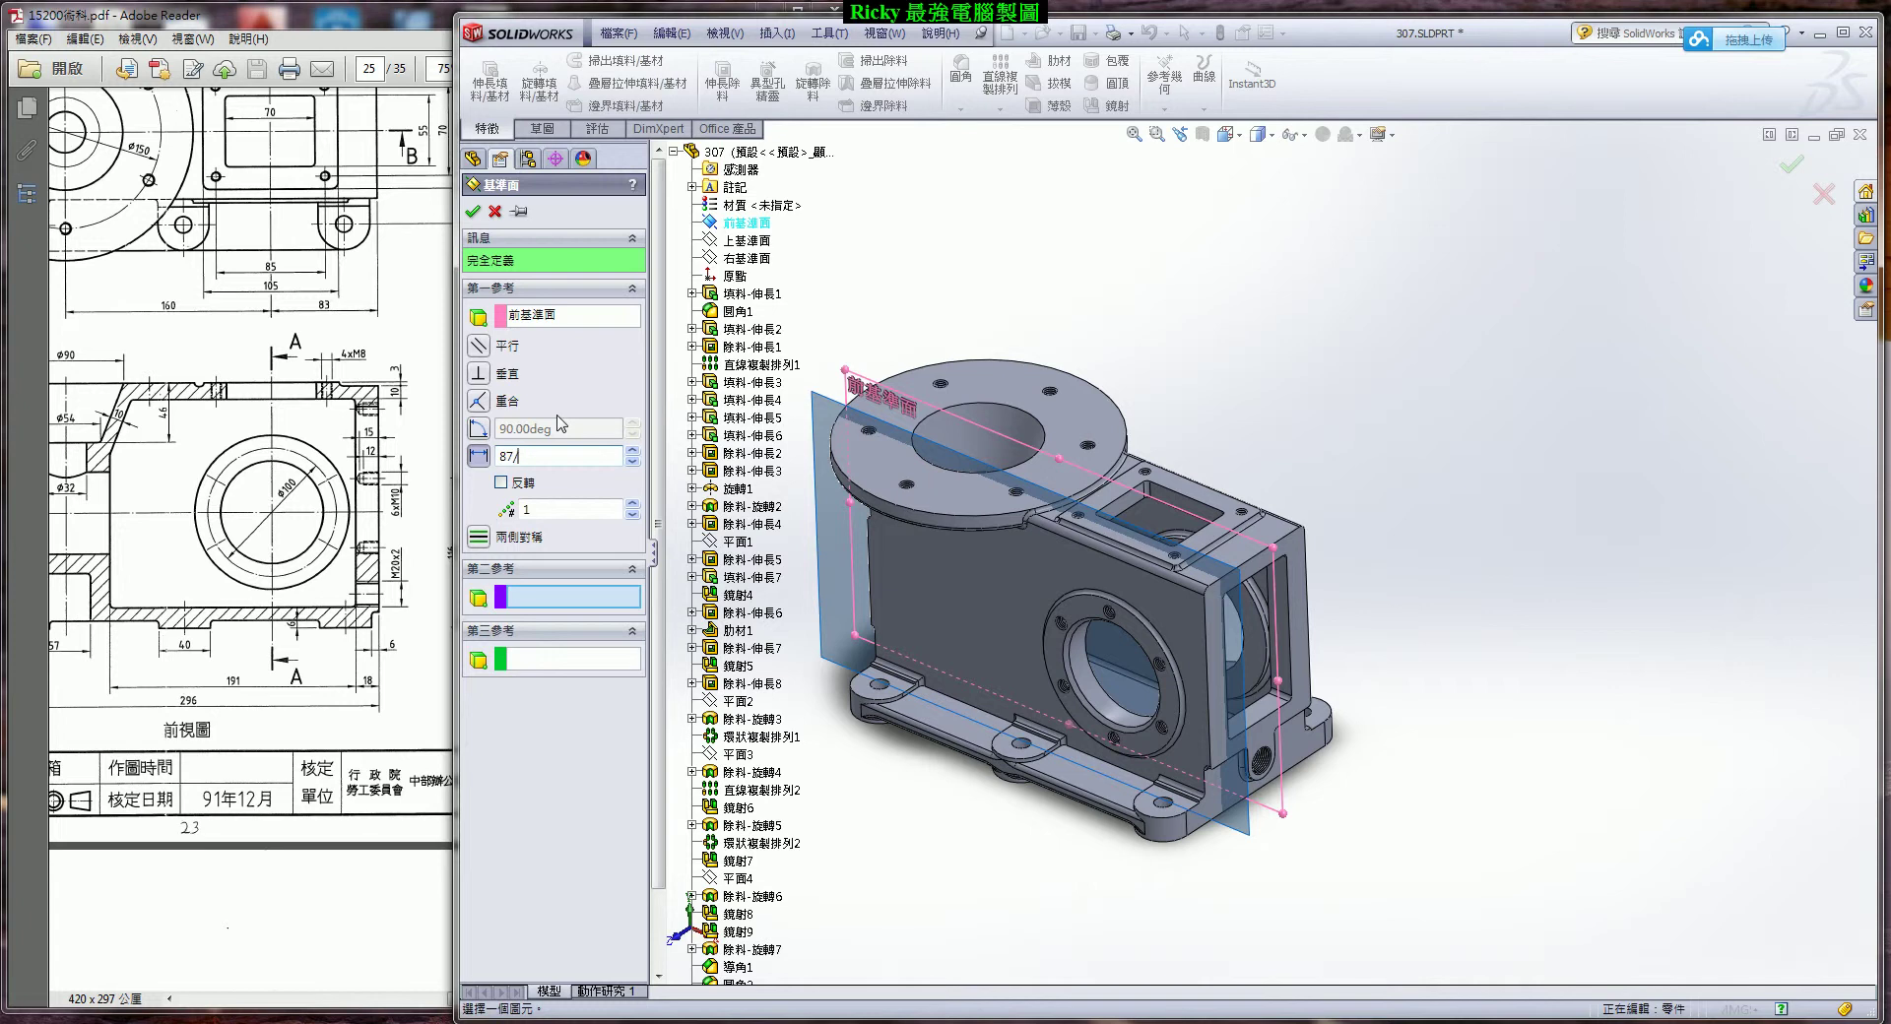
{"action": "key", "text": "Return"}
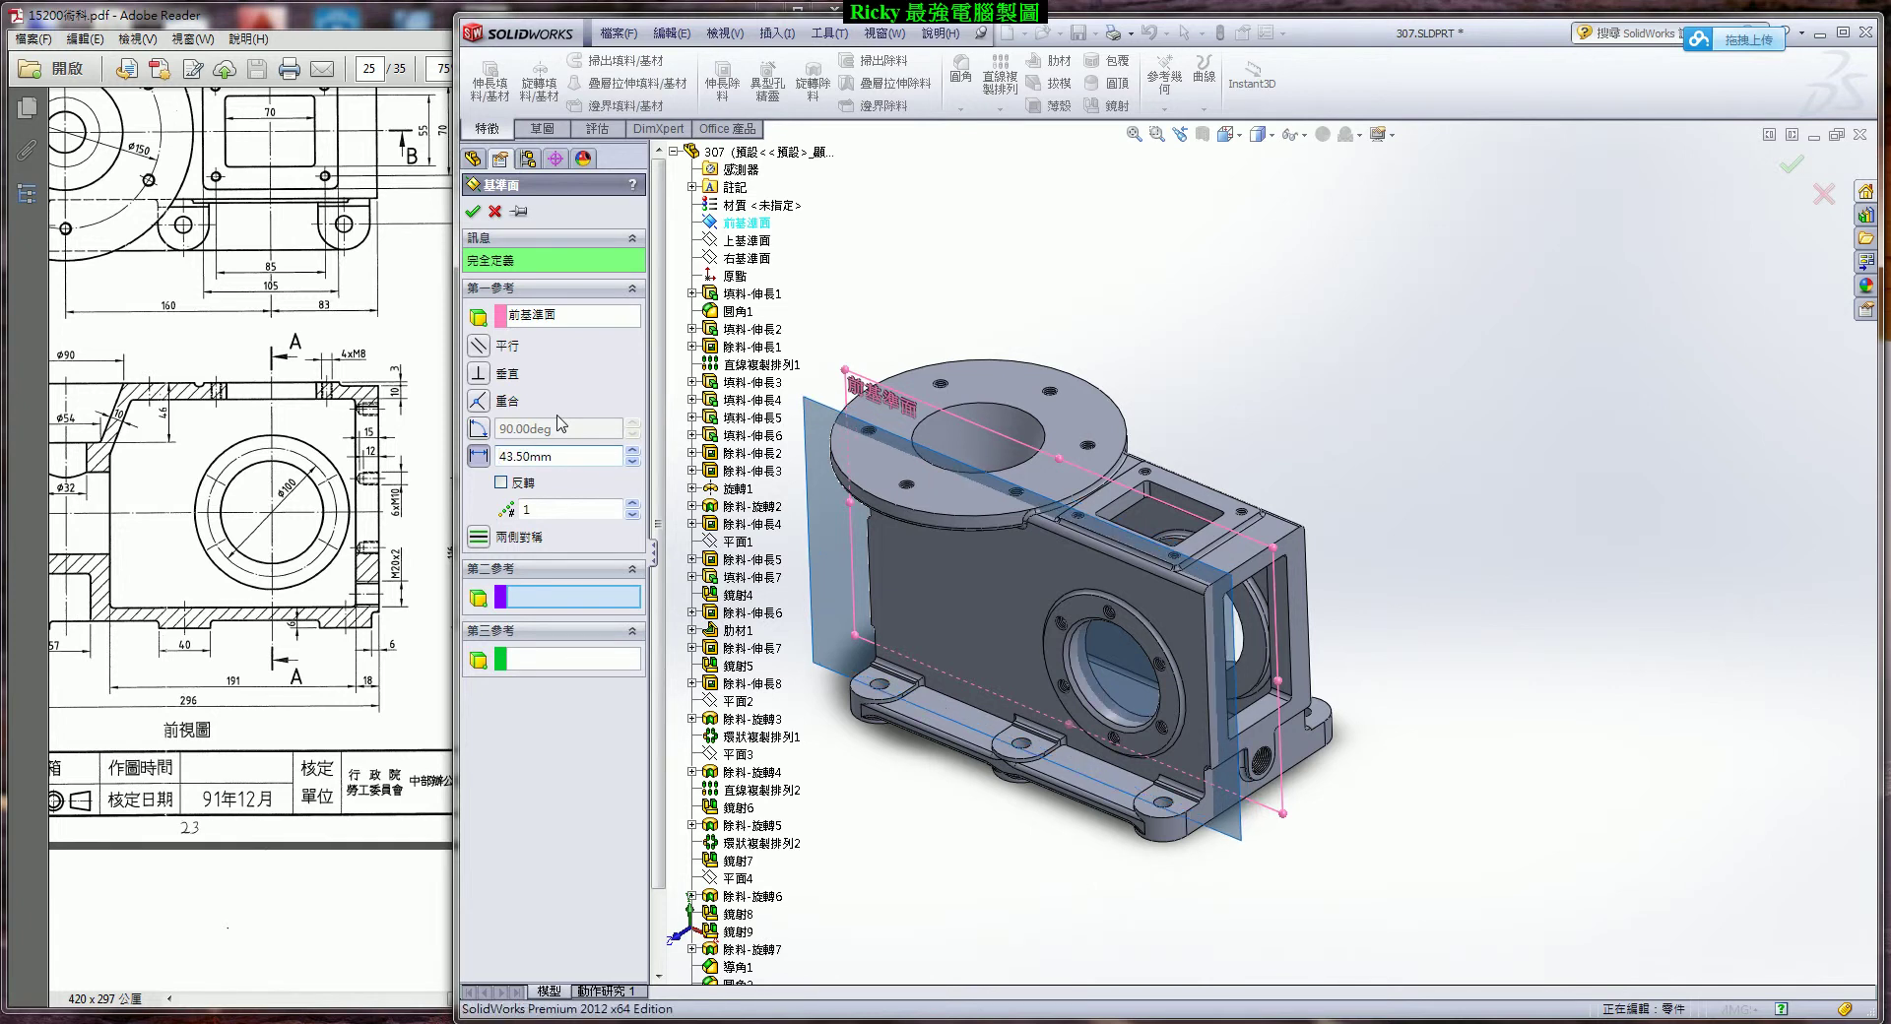
{"action": "left_click", "coordinate": [473, 211]}
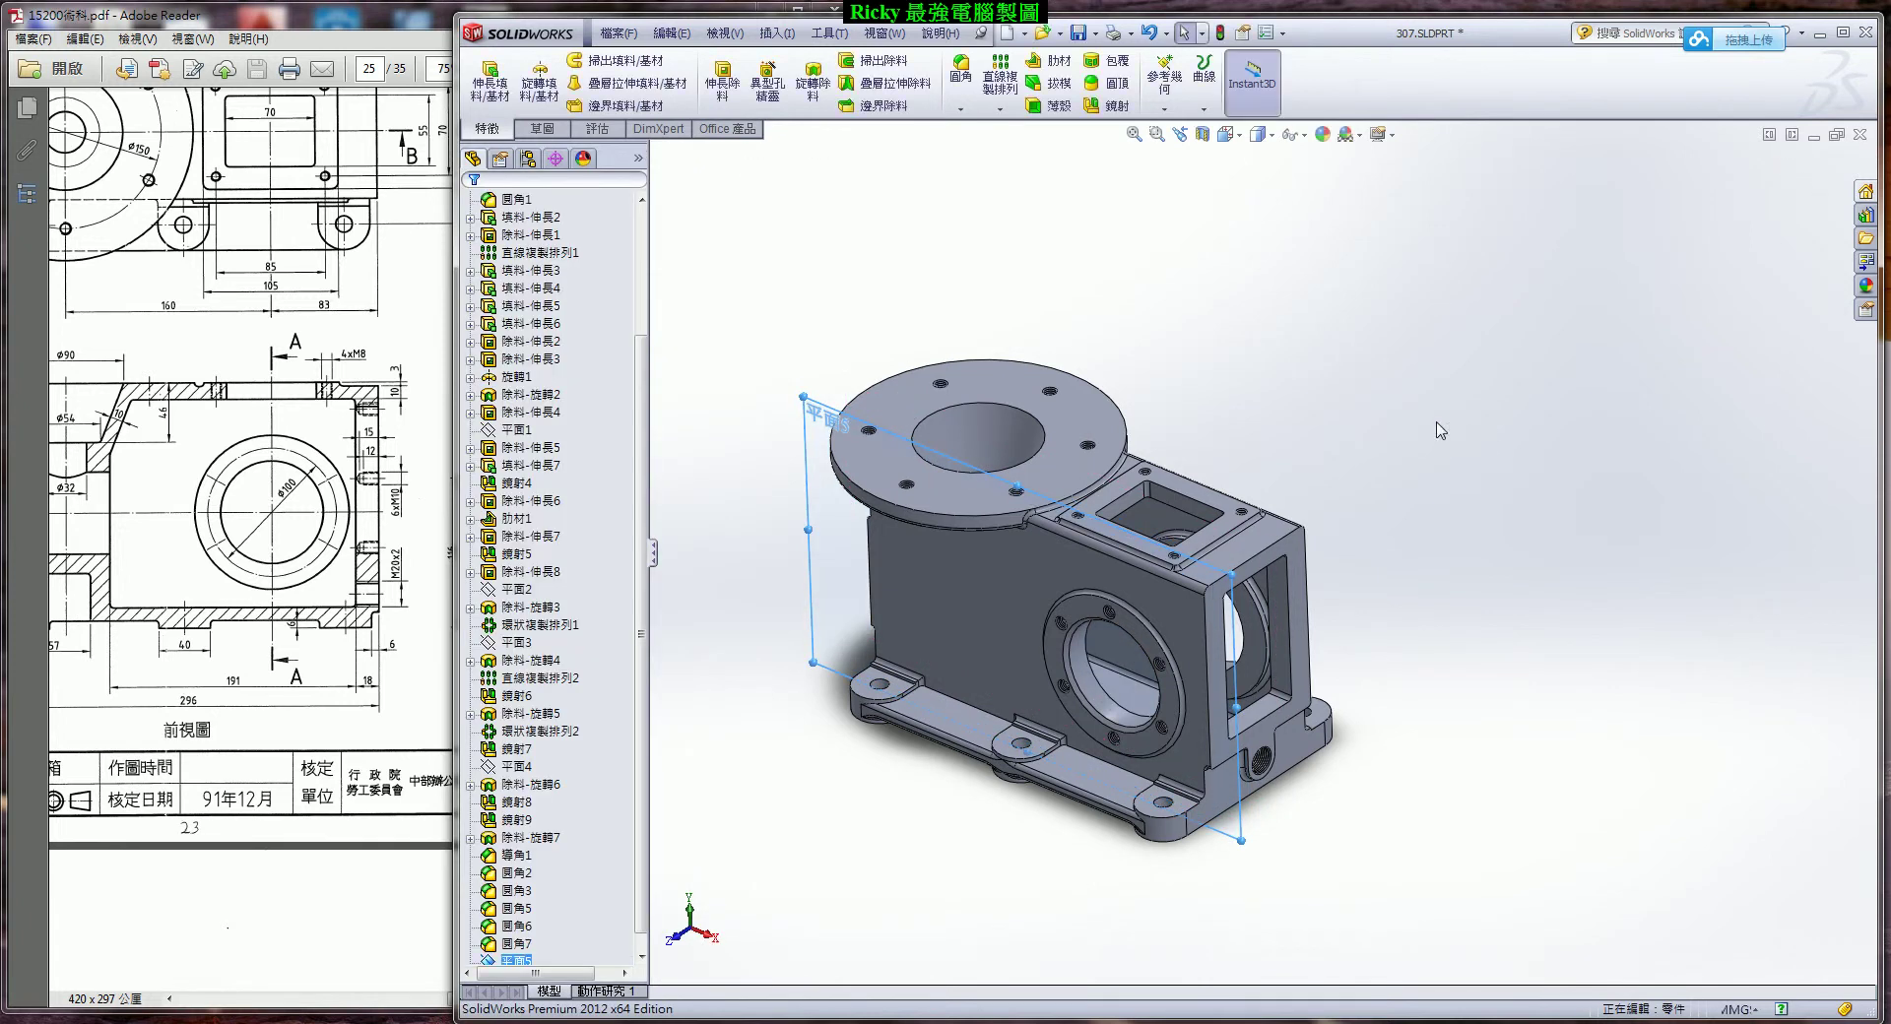
Open sketch 草圖24 on plane 平面5 with the display set to Hidden Lines Visible.
{"action": "left_click", "coordinate": [553, 129]}
{"action": "left_click", "coordinate": [482, 71]}
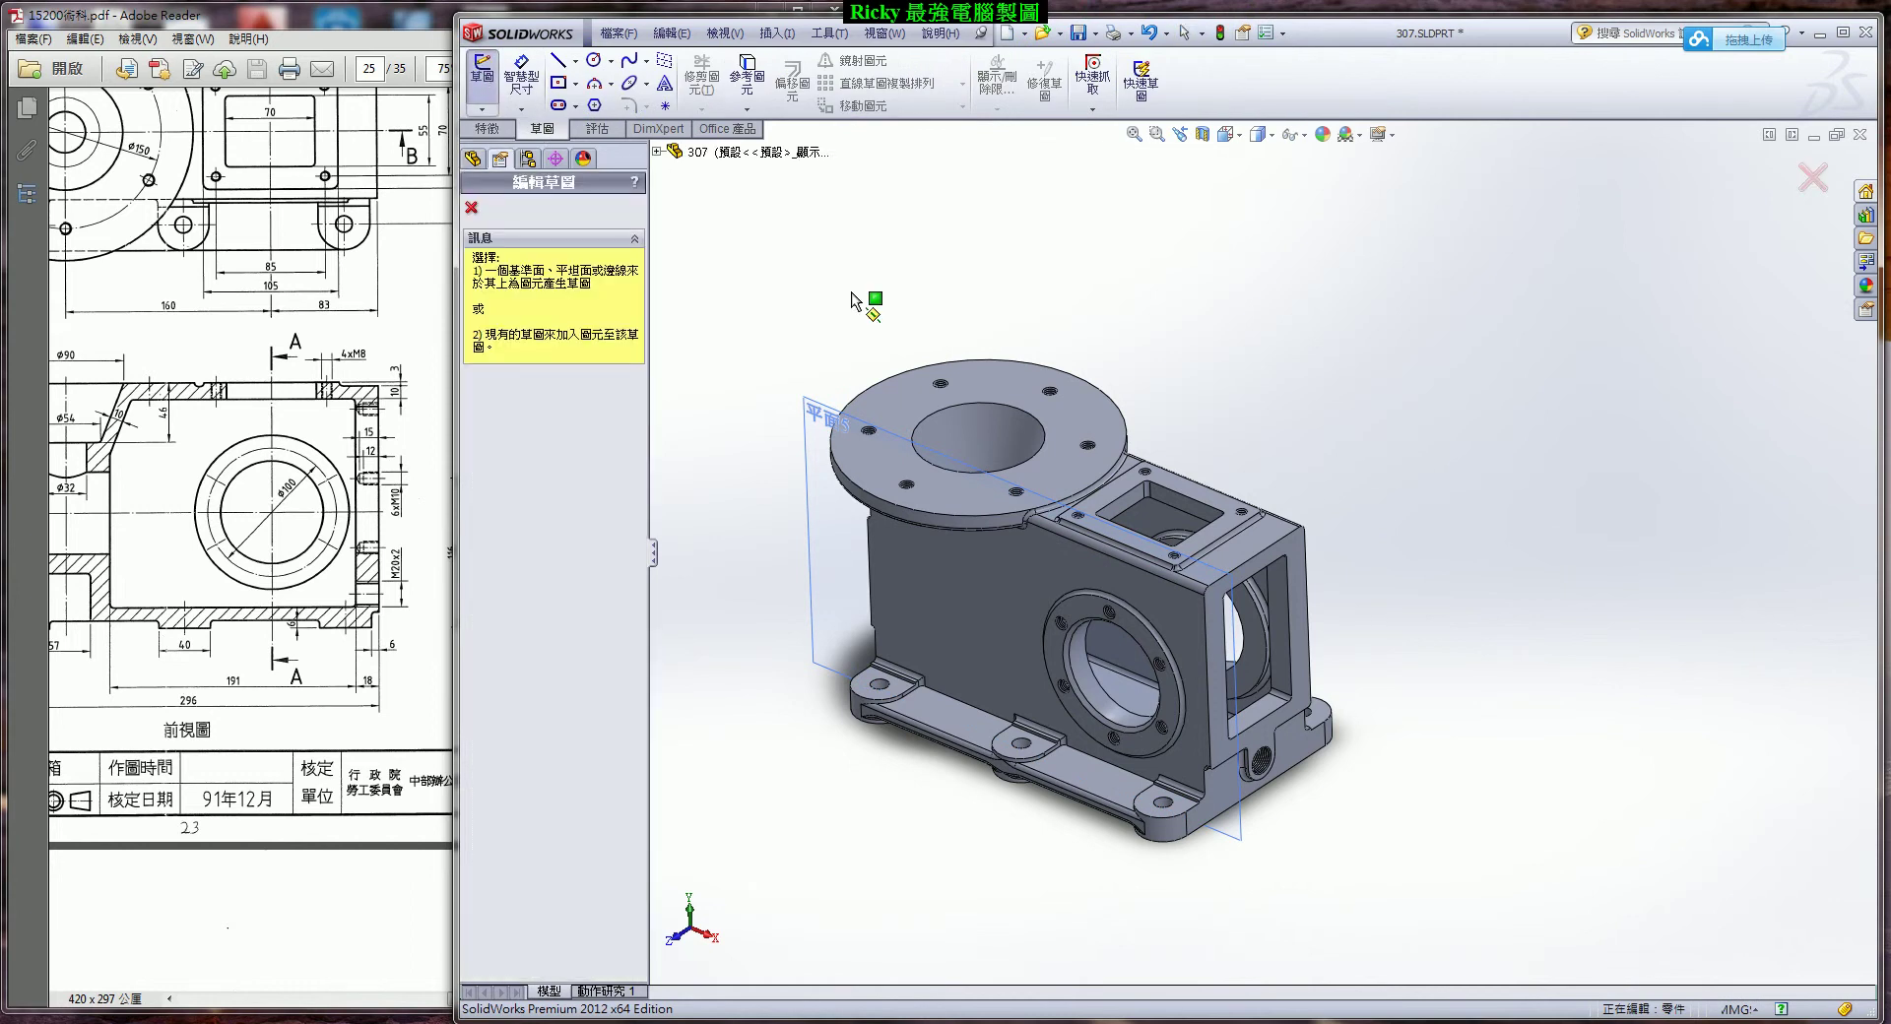
{"action": "left_click", "coordinate": [817, 406]}
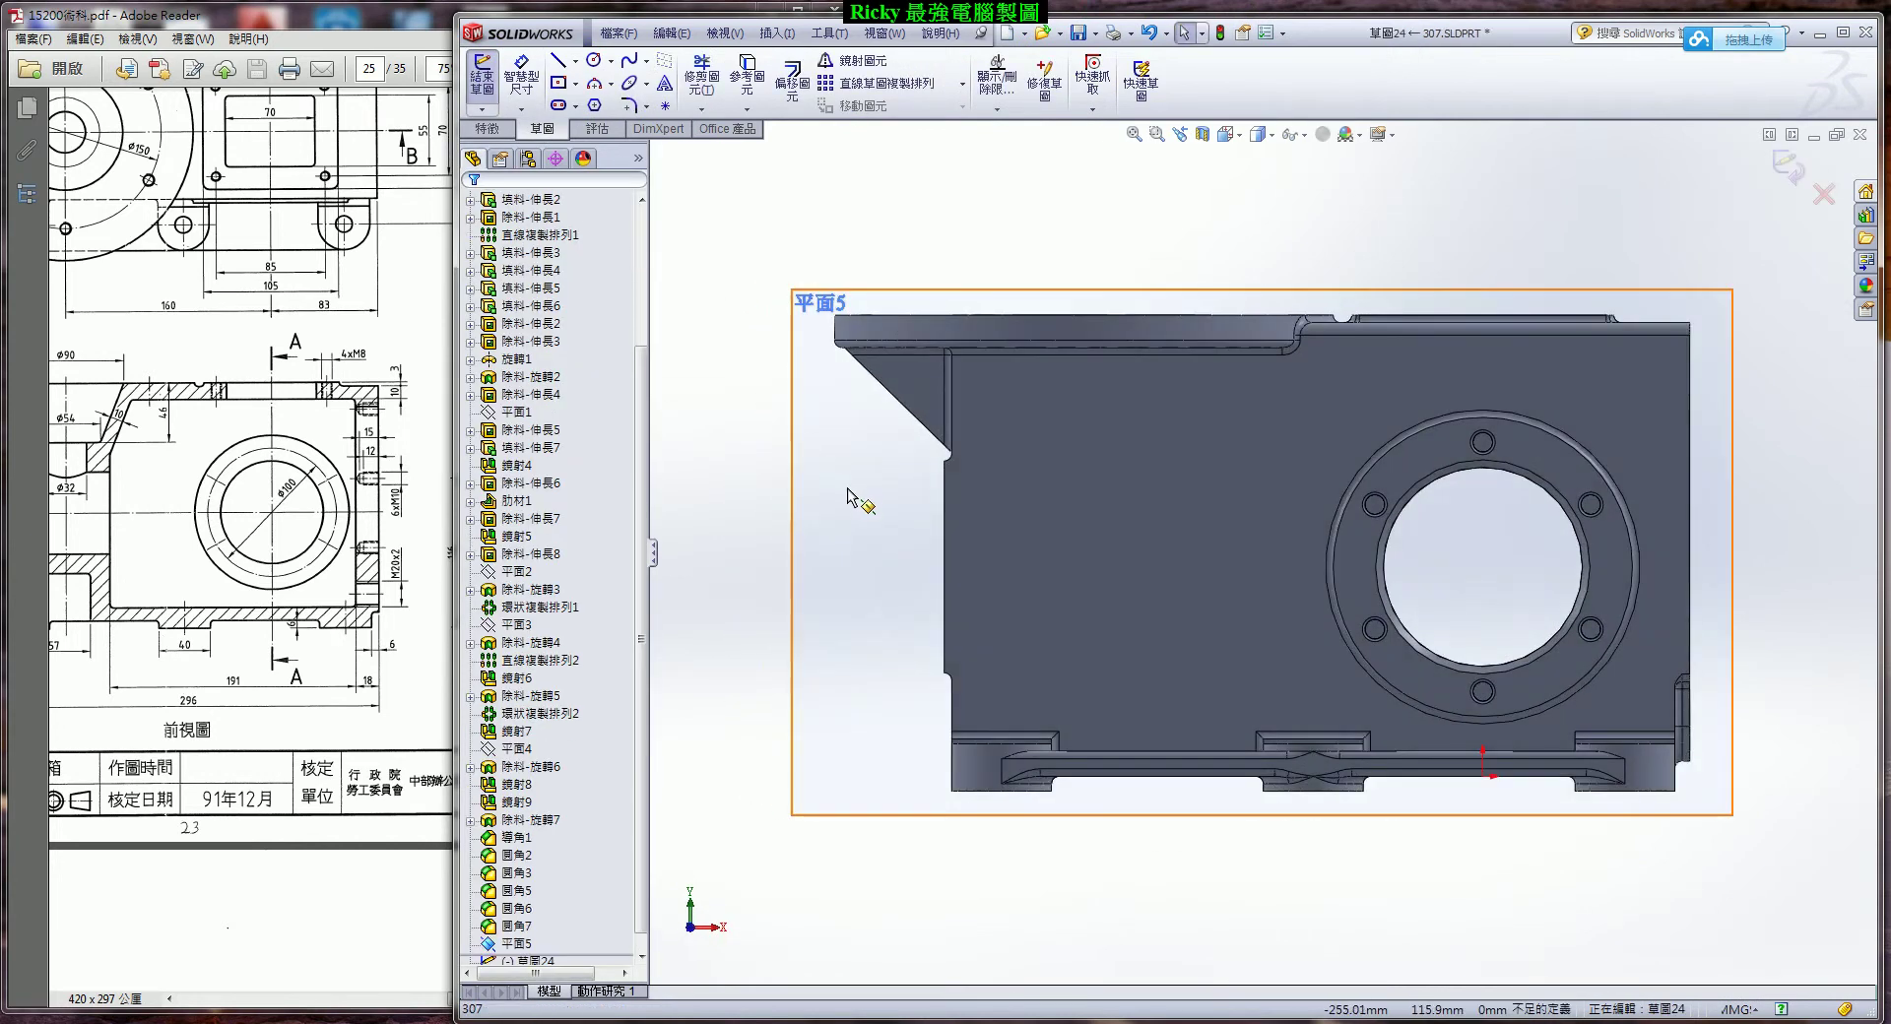
{"action": "left_click", "coordinate": [1269, 135]}
{"action": "left_click", "coordinate": [1262, 234]}
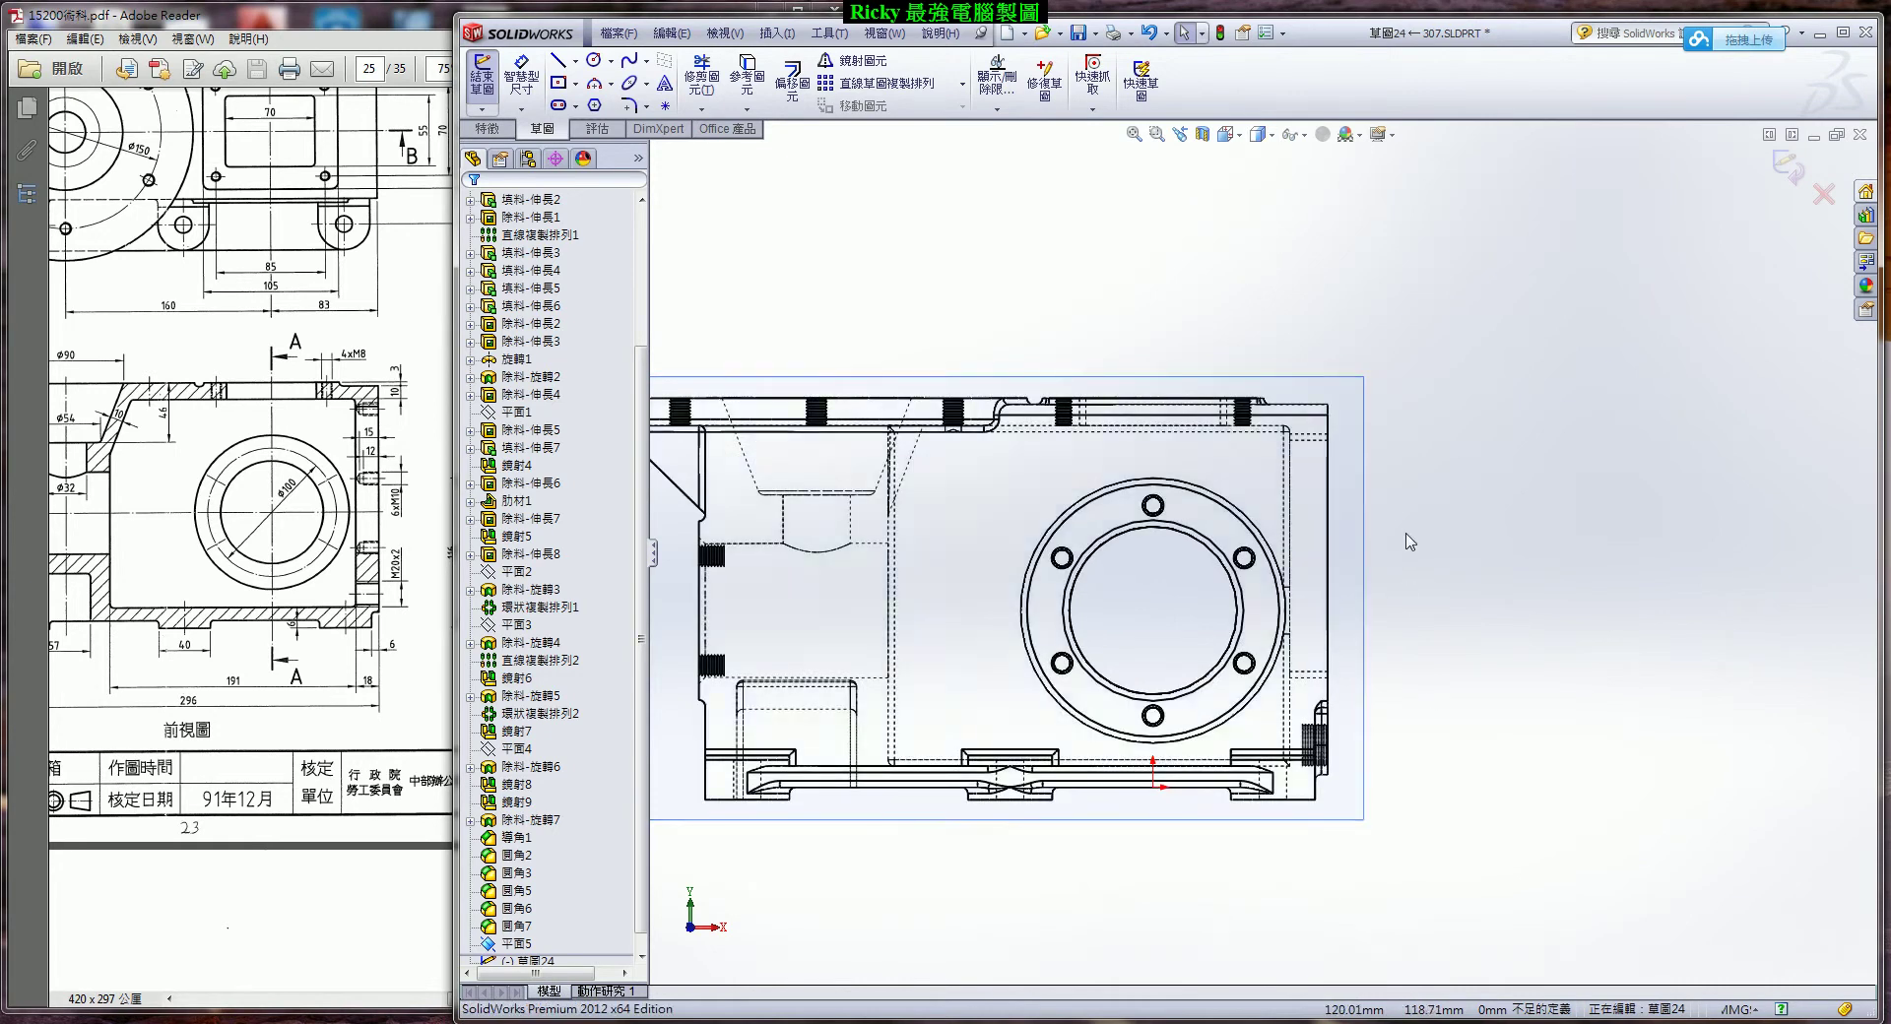
{"action": "scroll", "coordinate": [1410, 540], "scroll_direction": "down", "scroll_amount": 2}
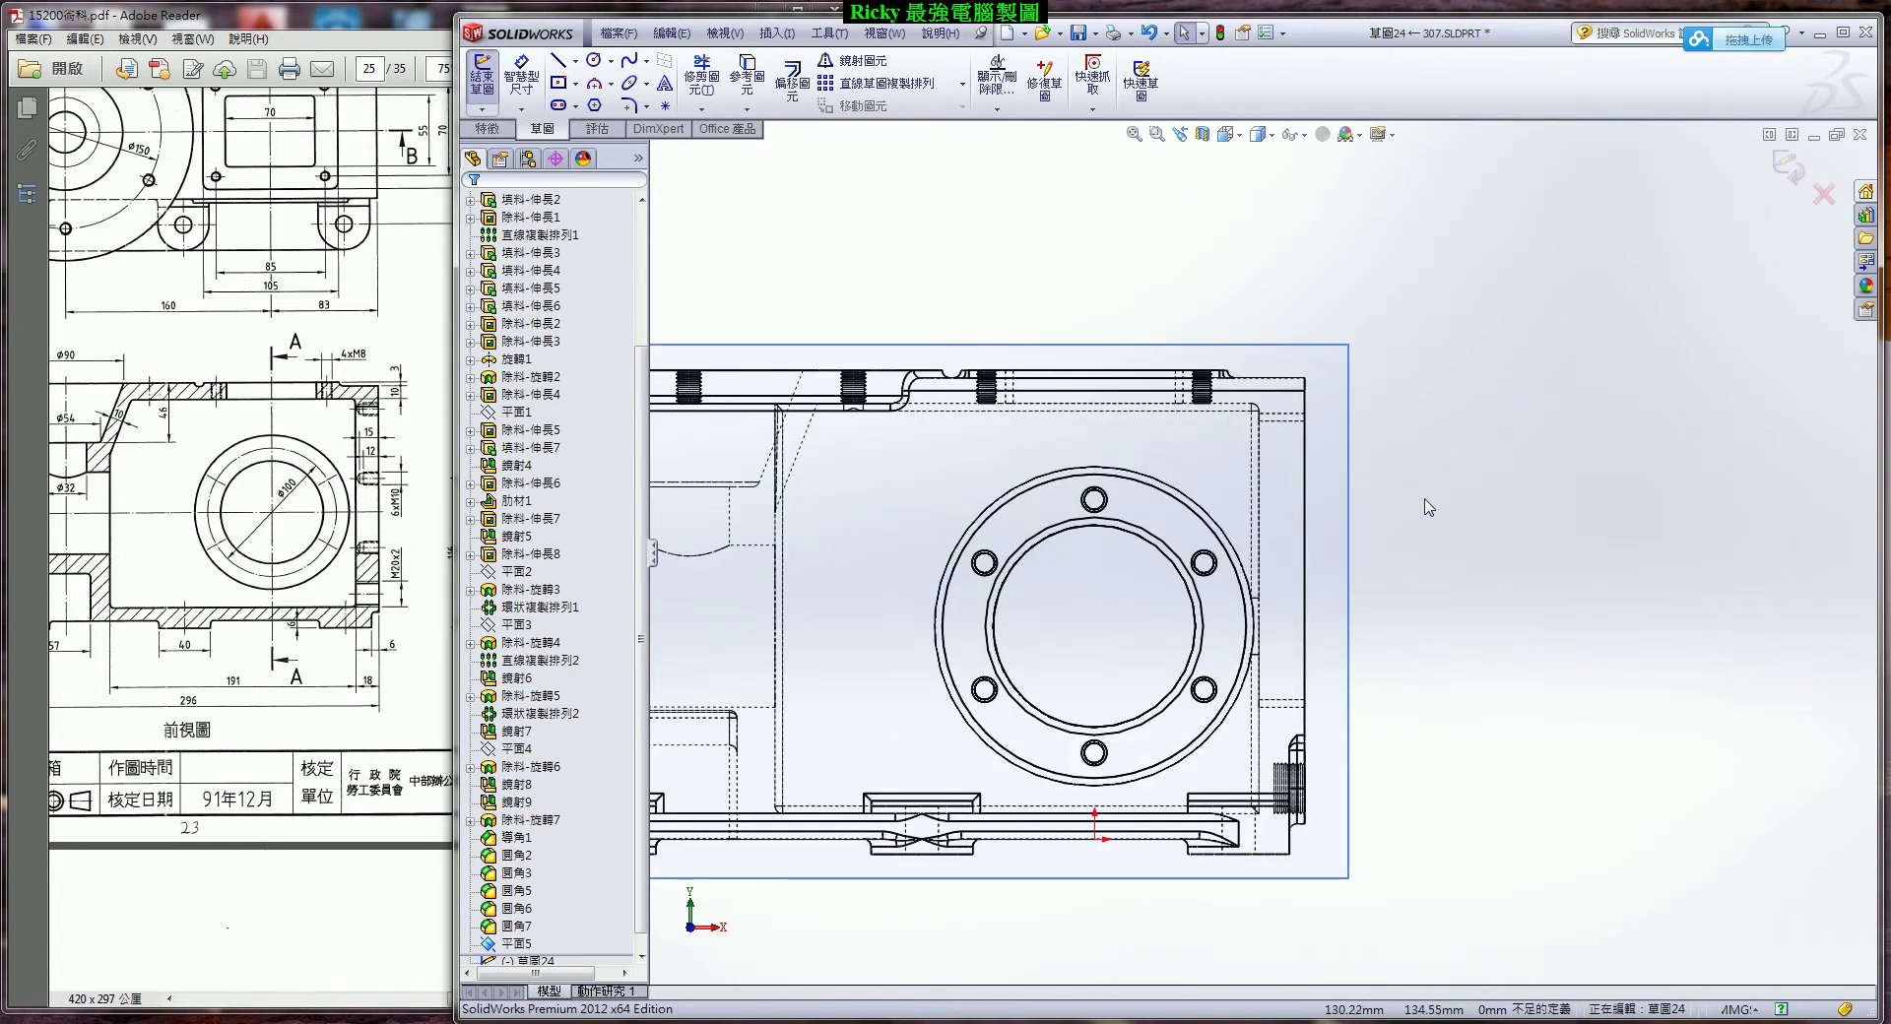
{"action": "scroll", "coordinate": [1428, 507], "scroll_direction": "down", "scroll_amount": 2}
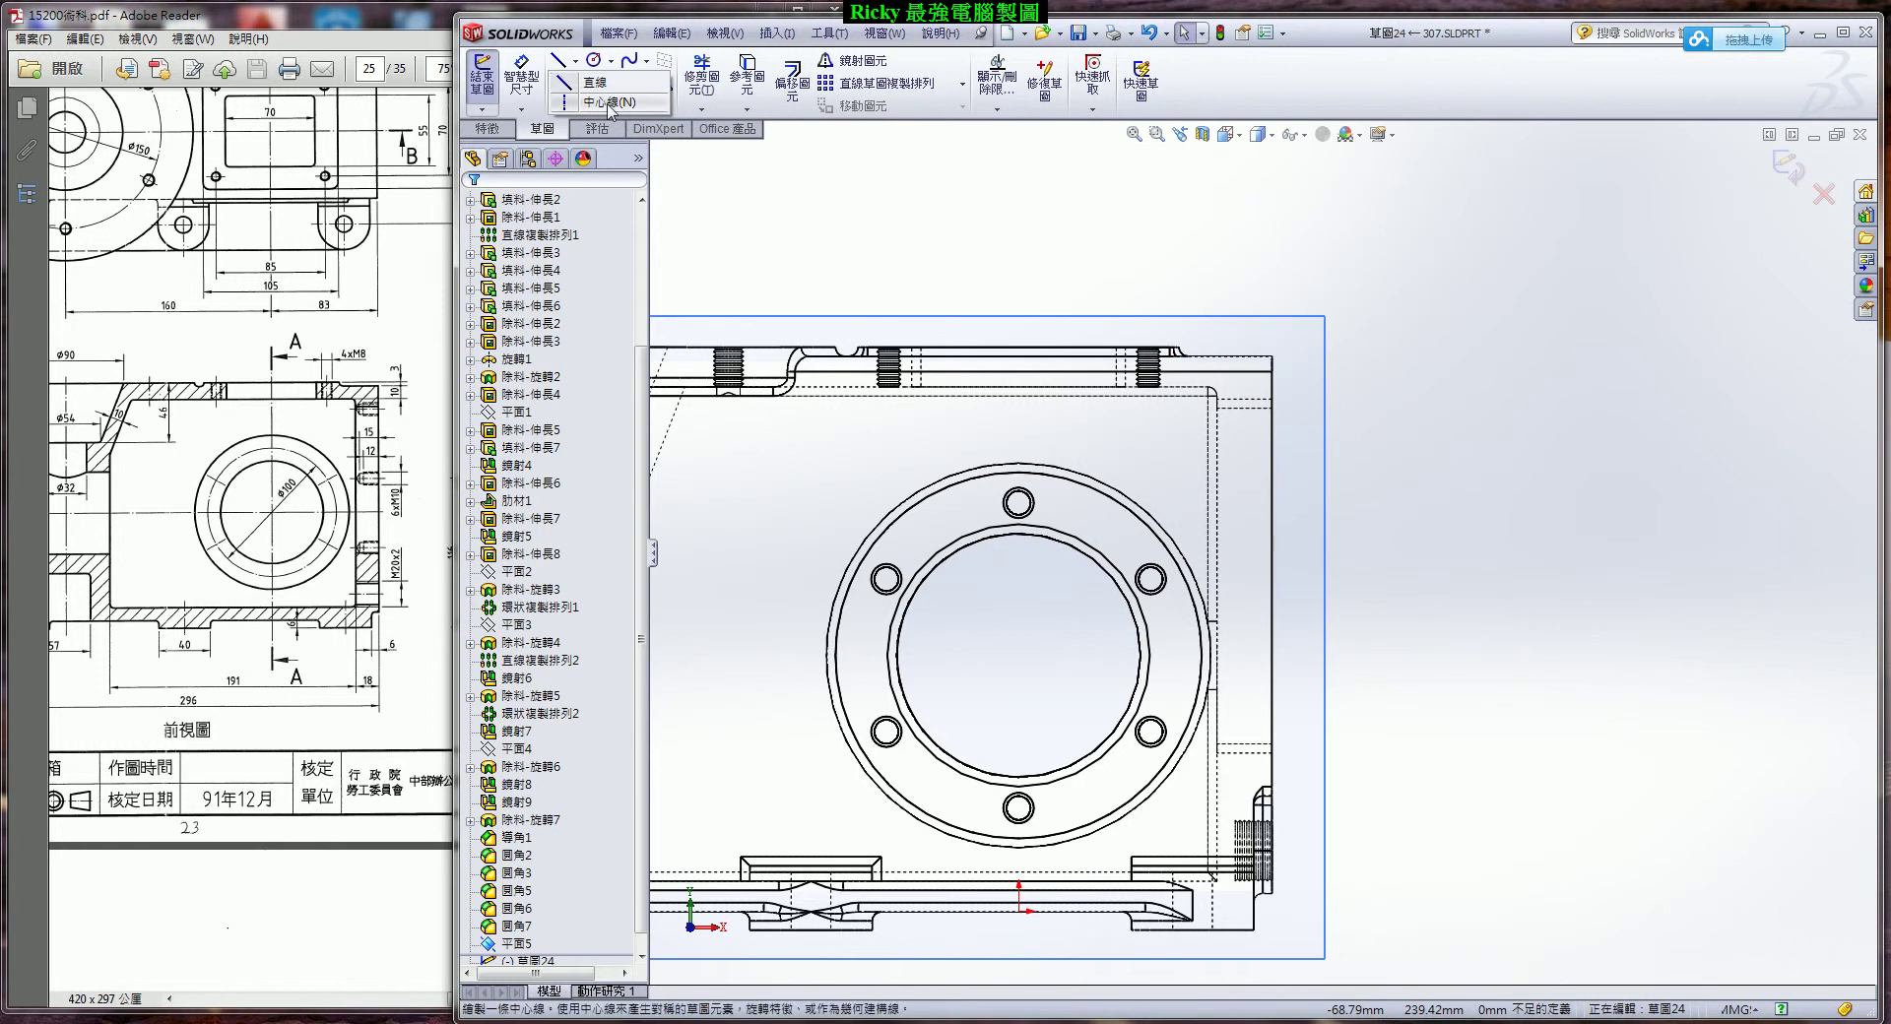
Draw a short horizontal centerline from the flange bolt-hole centre.
{"action": "left_click", "coordinate": [557, 61]}
{"action": "left_click", "coordinate": [1295, 447]}
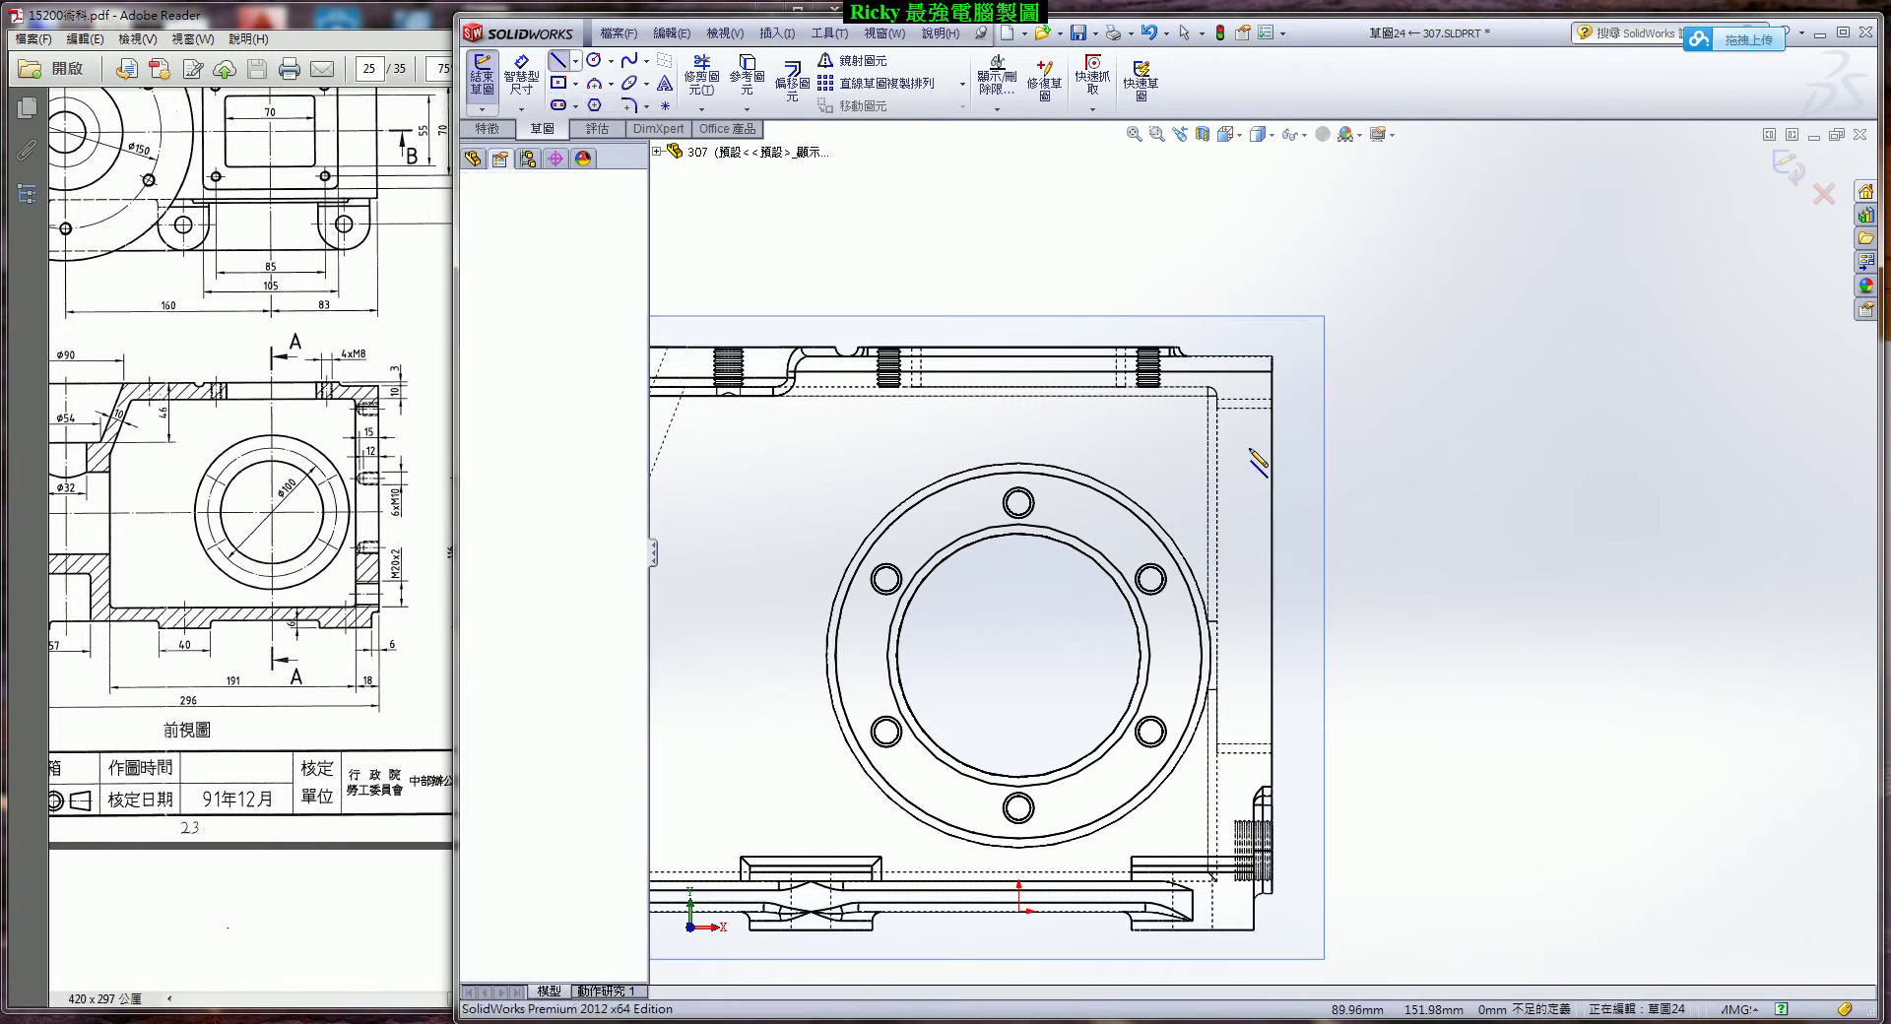
{"action": "left_click", "coordinate": [1169, 447]}
{"action": "key", "text": "Escape"}
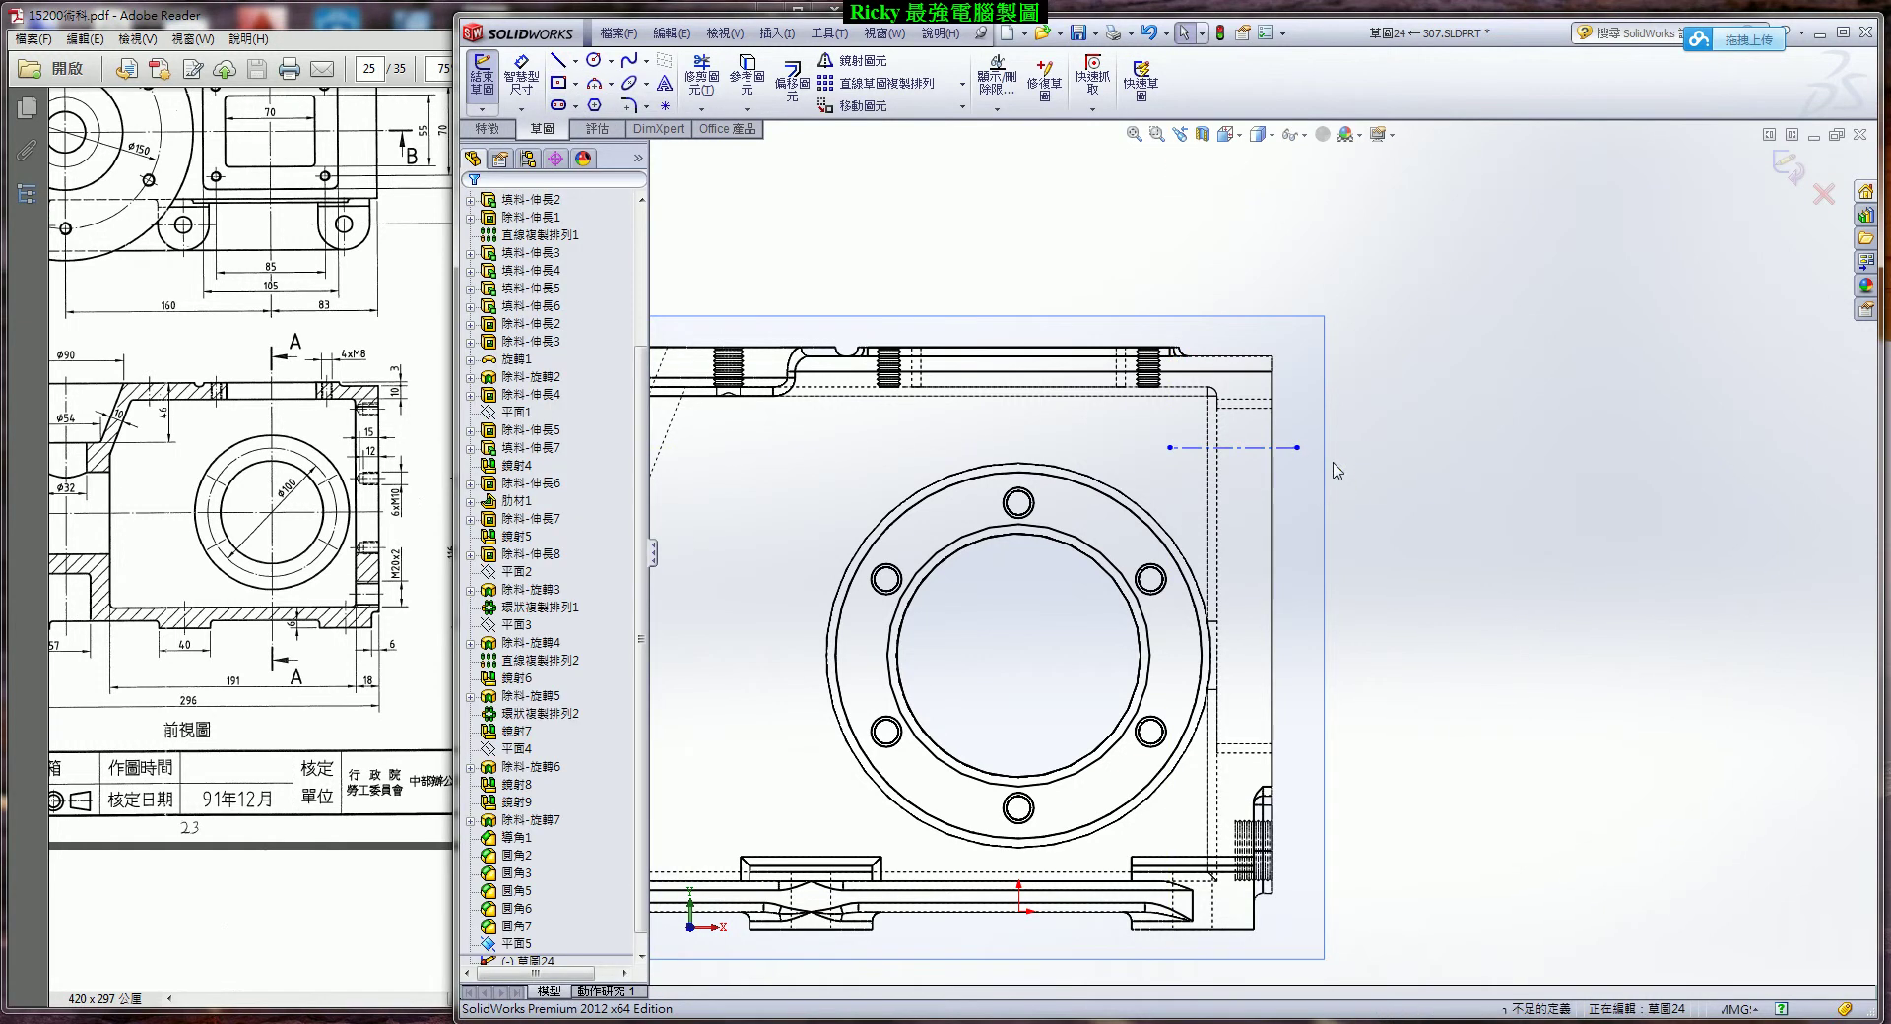
{"action": "scroll", "coordinate": [1335, 457], "scroll_direction": "down", "scroll_amount": 2}
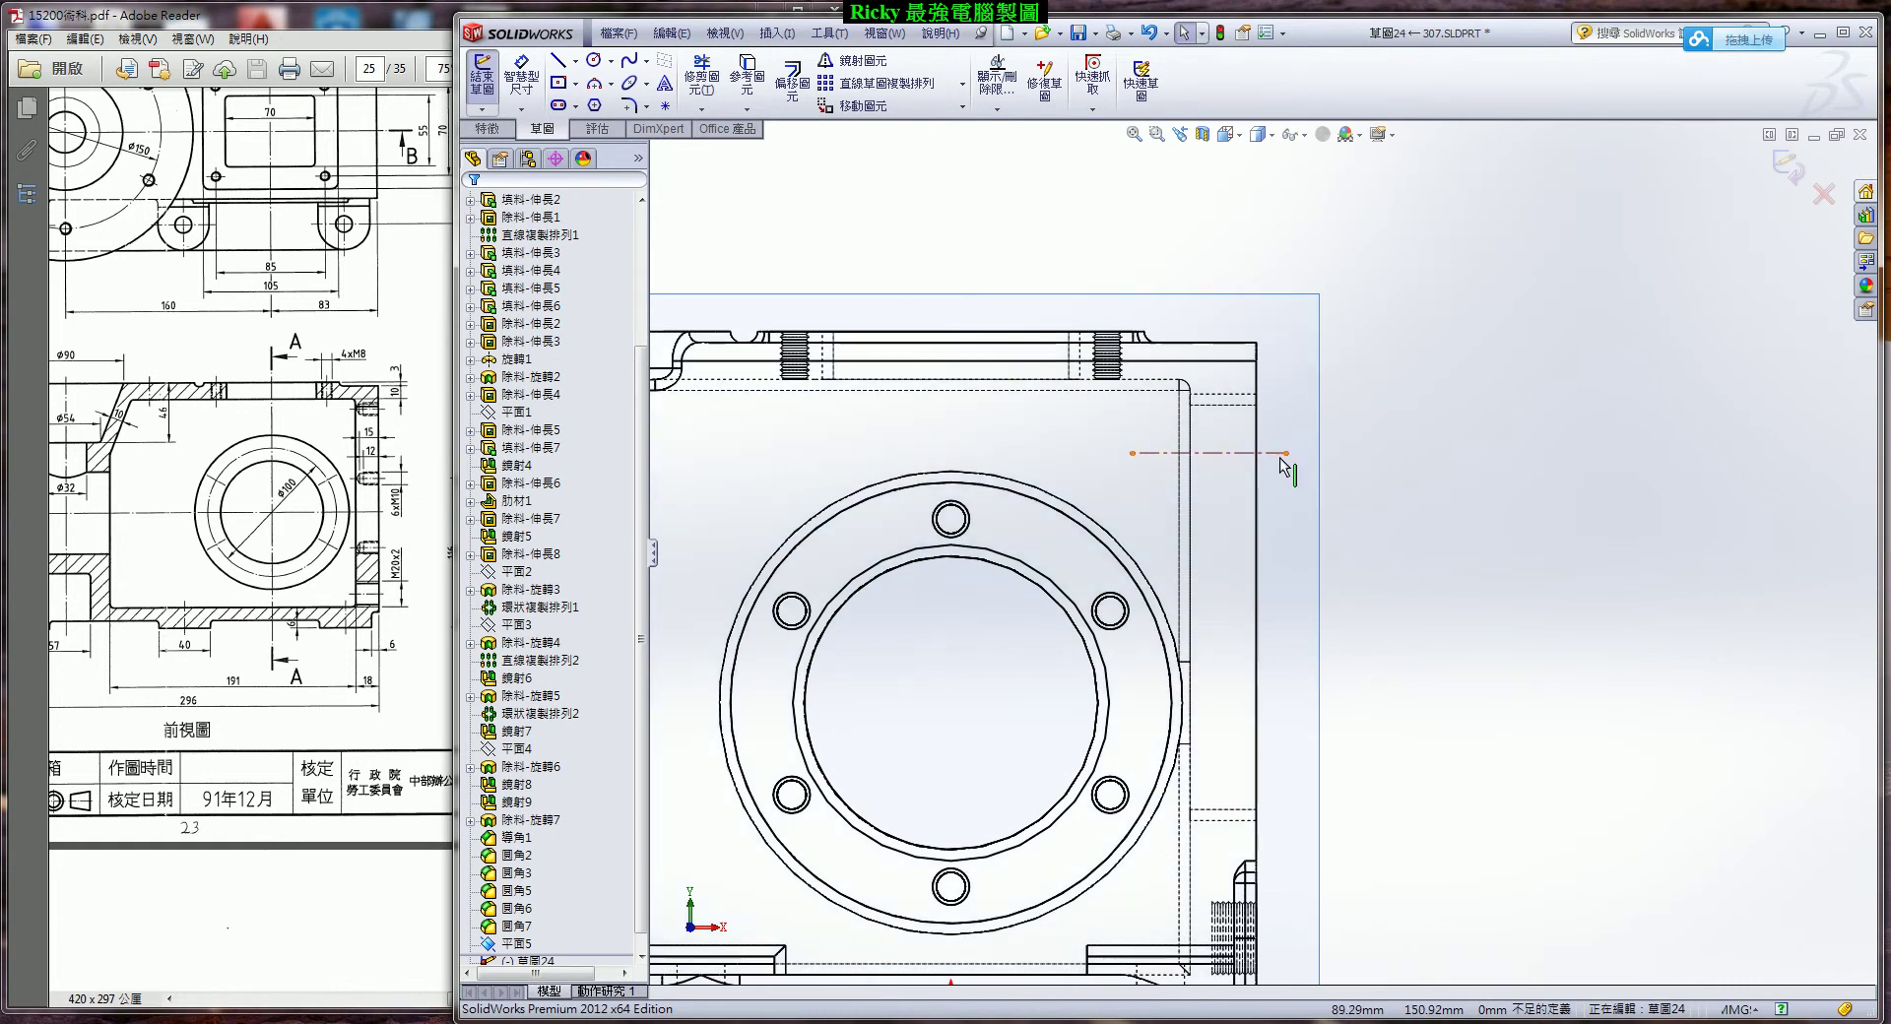
{"action": "scroll", "coordinate": [1282, 470], "scroll_direction": "up", "scroll_amount": 2}
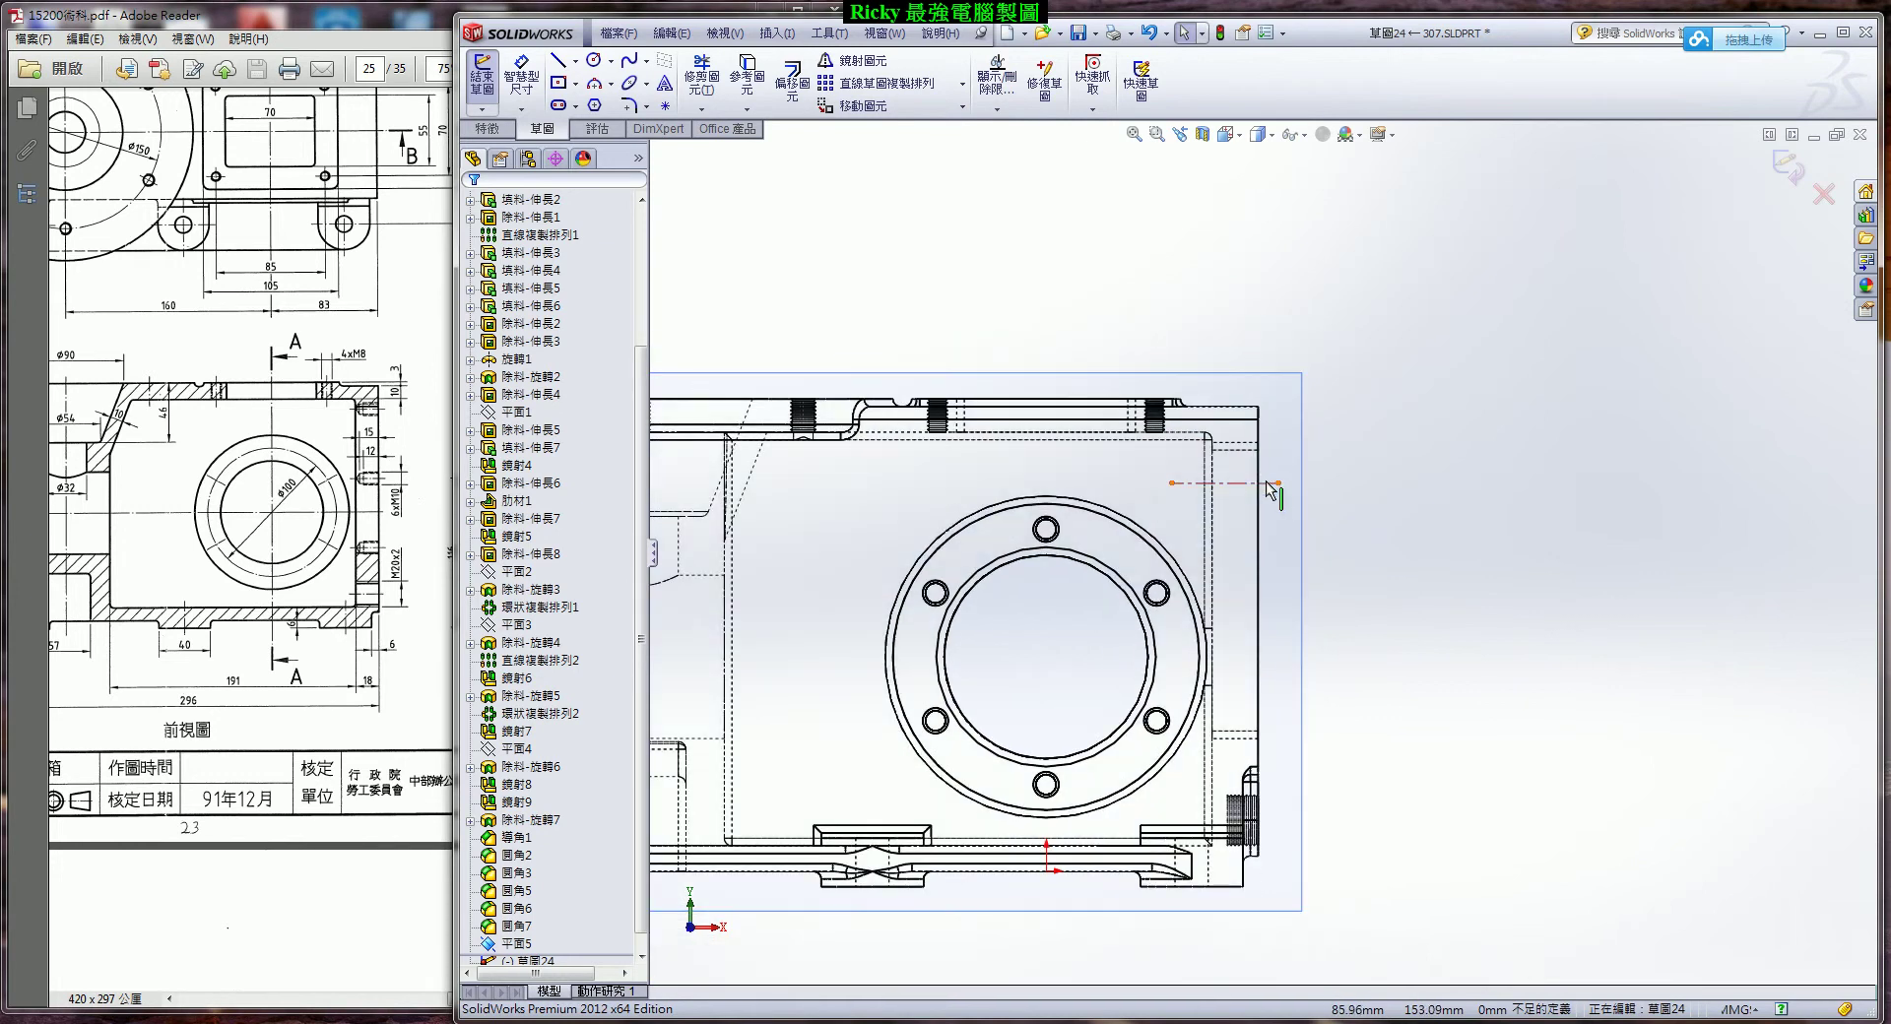
{"action": "left_click", "coordinate": [1268, 483]}
{"action": "scroll", "coordinate": [1279, 565], "scroll_direction": "up", "scroll_amount": 2}
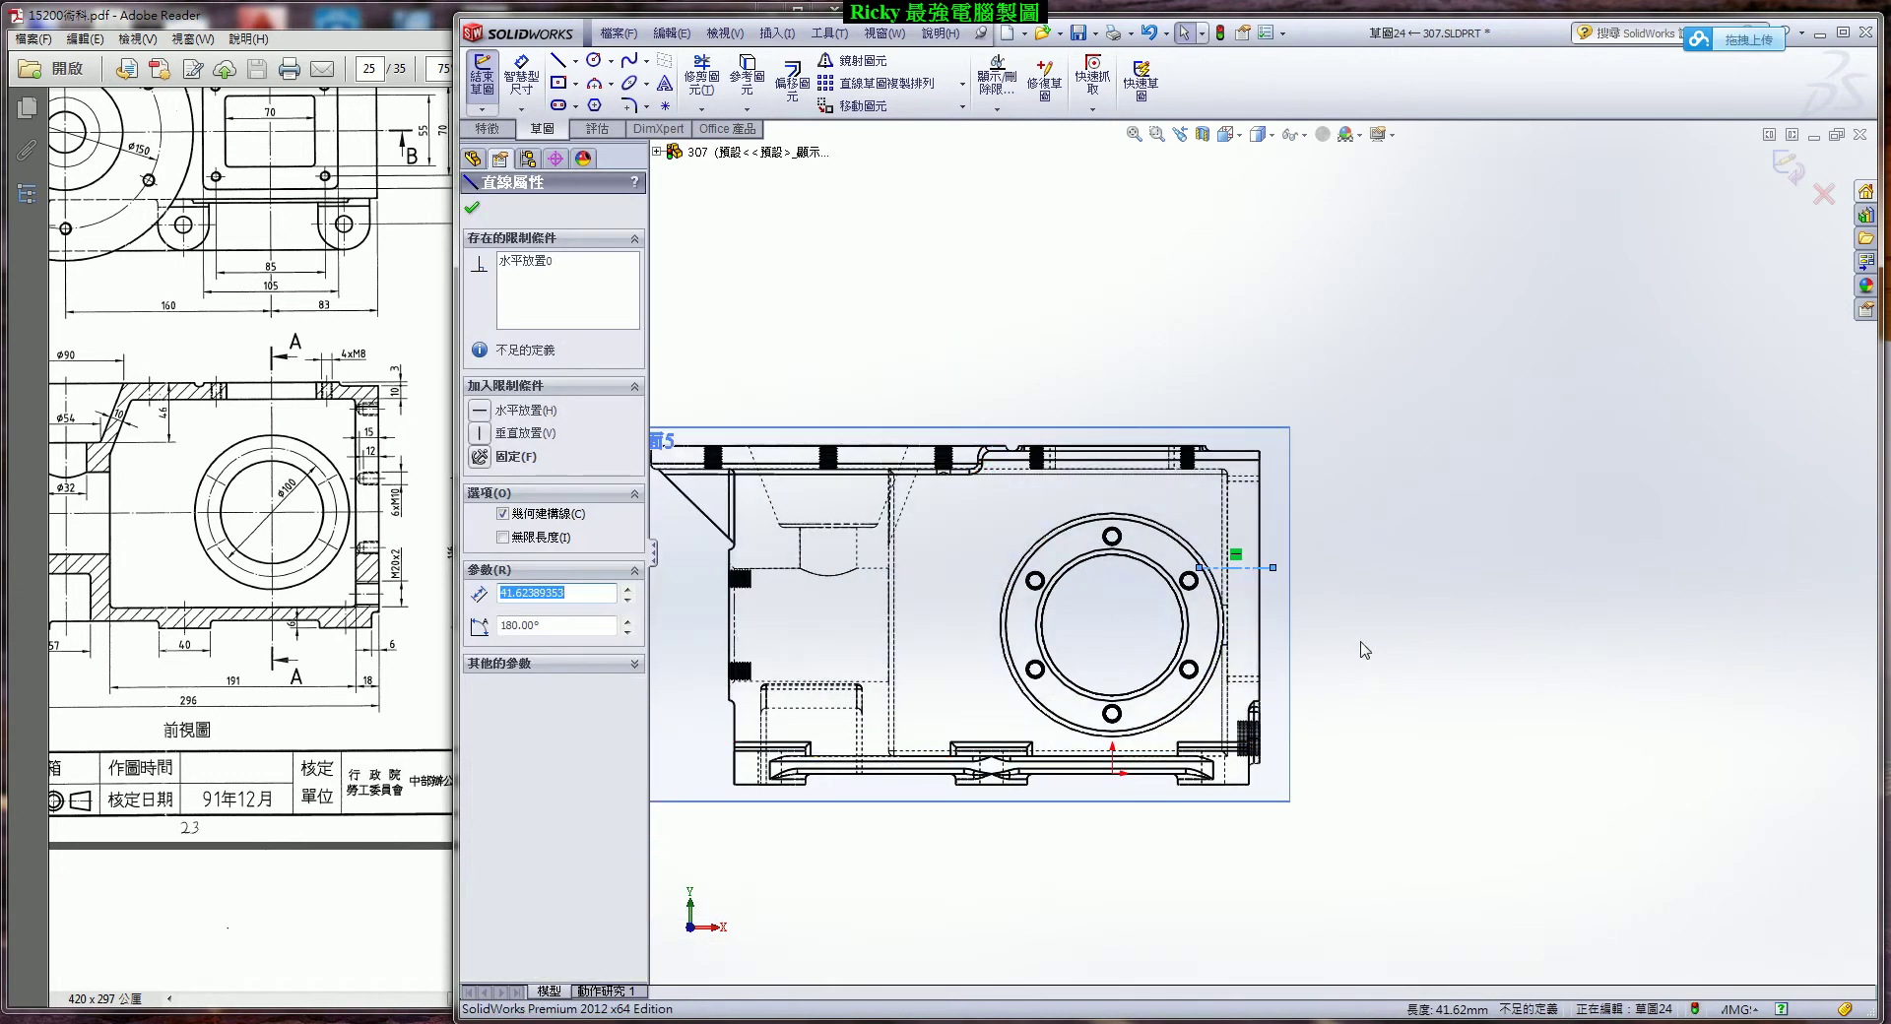
Dimension the centerline's height at 116 mm above the housing base.
{"action": "left_click", "coordinate": [527, 84]}
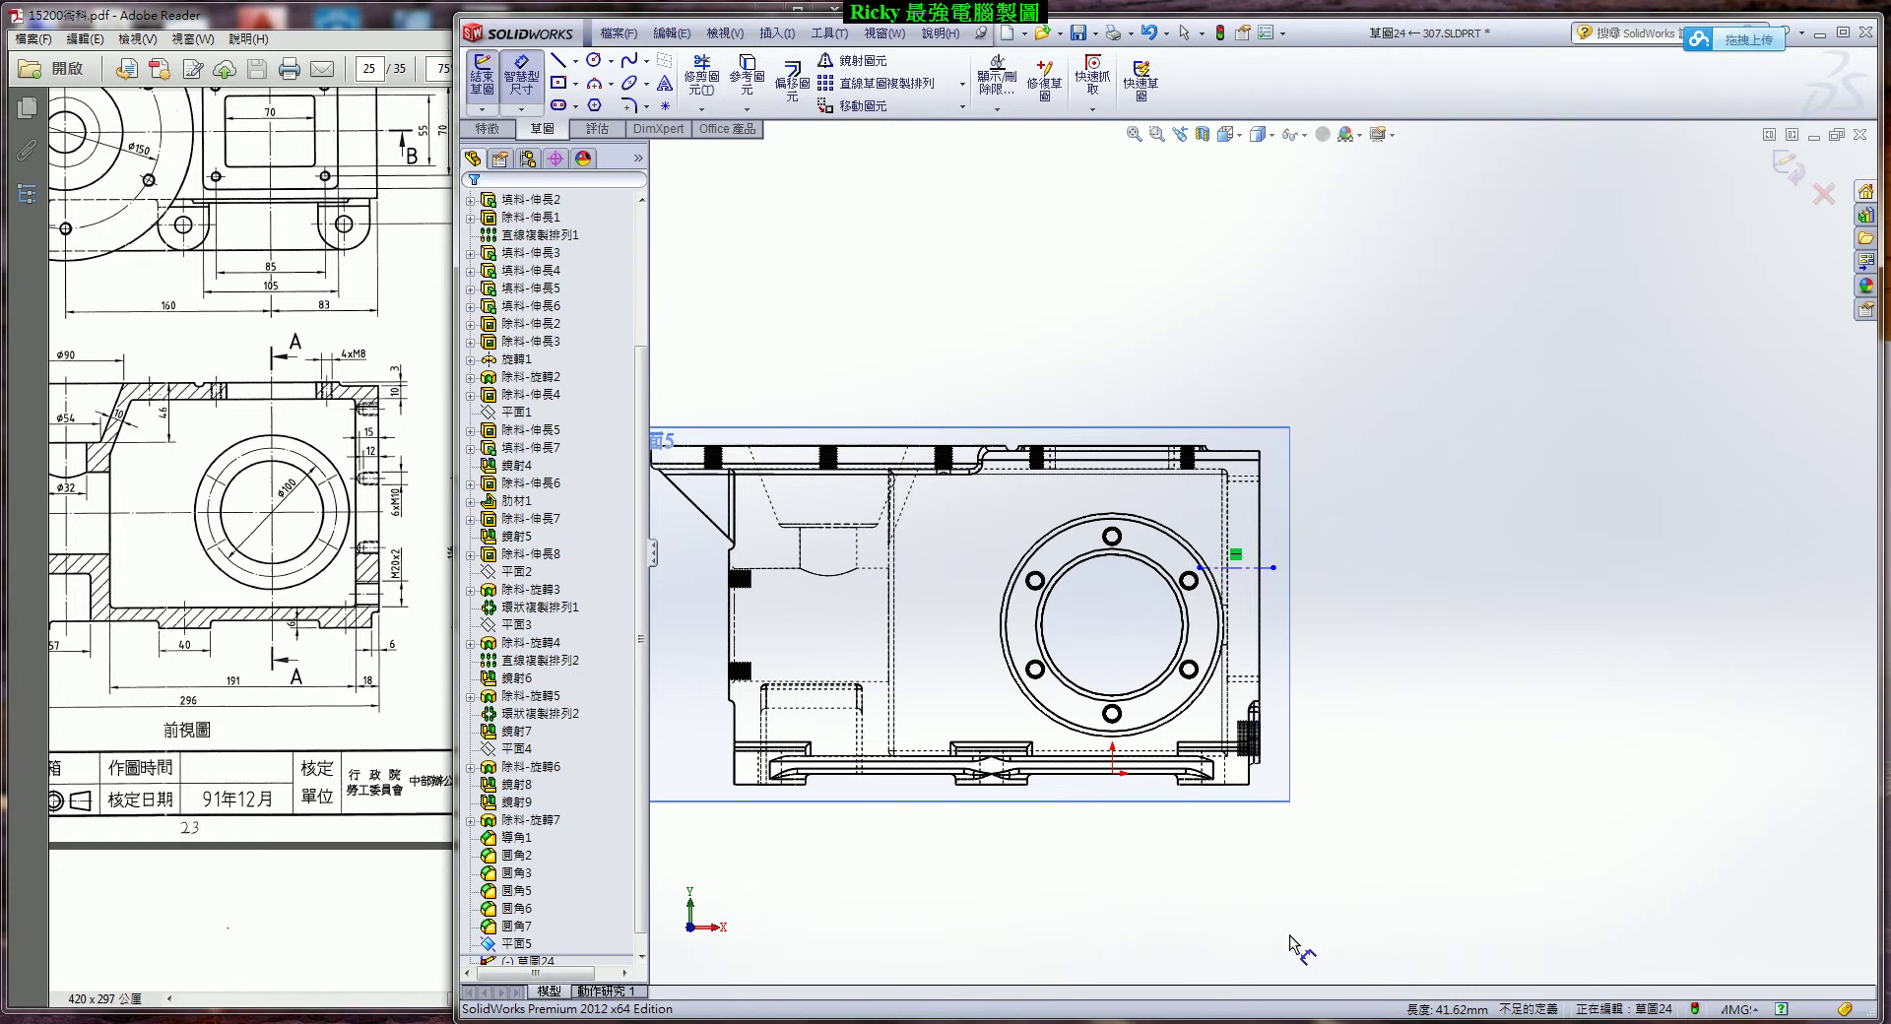
{"action": "left_click", "coordinate": [1270, 574]}
{"action": "left_click", "coordinate": [1329, 660]}
{"action": "type", "text": "116"}
{"action": "key", "text": "Return"}
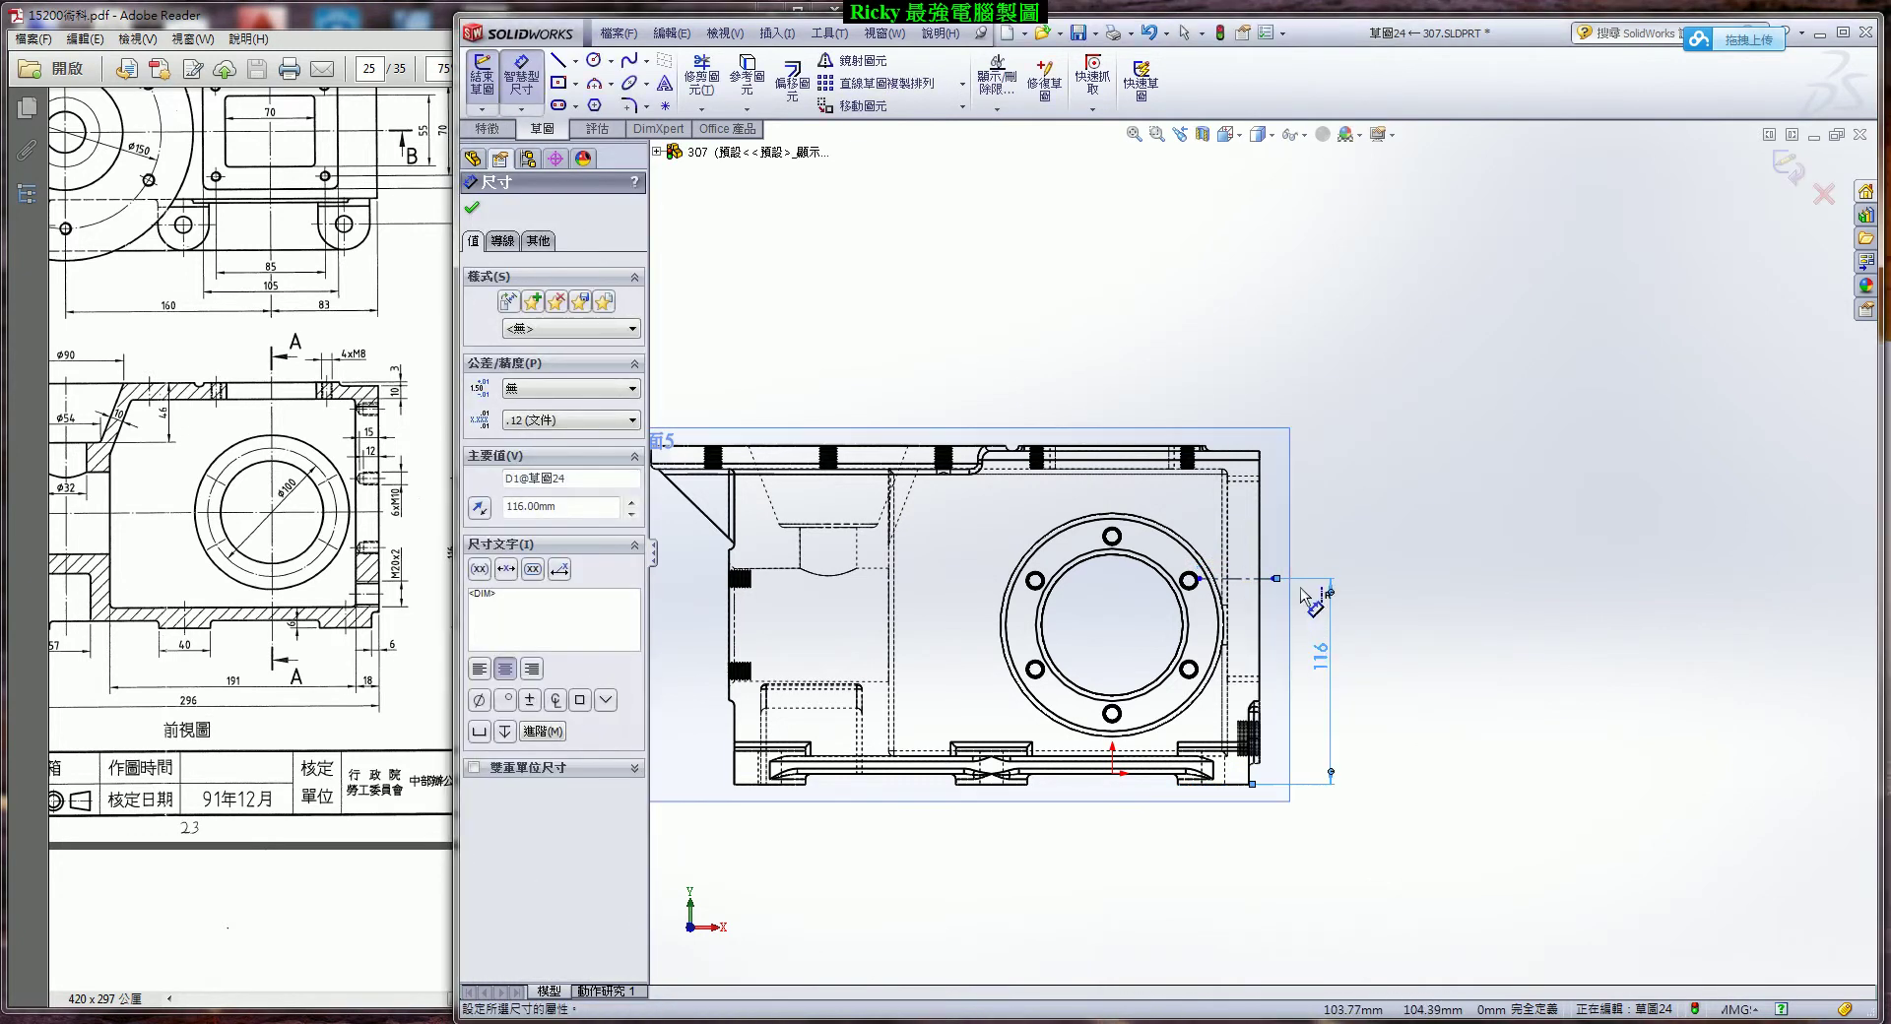
{"action": "scroll", "coordinate": [1277, 557], "scroll_direction": "down", "scroll_amount": 5}
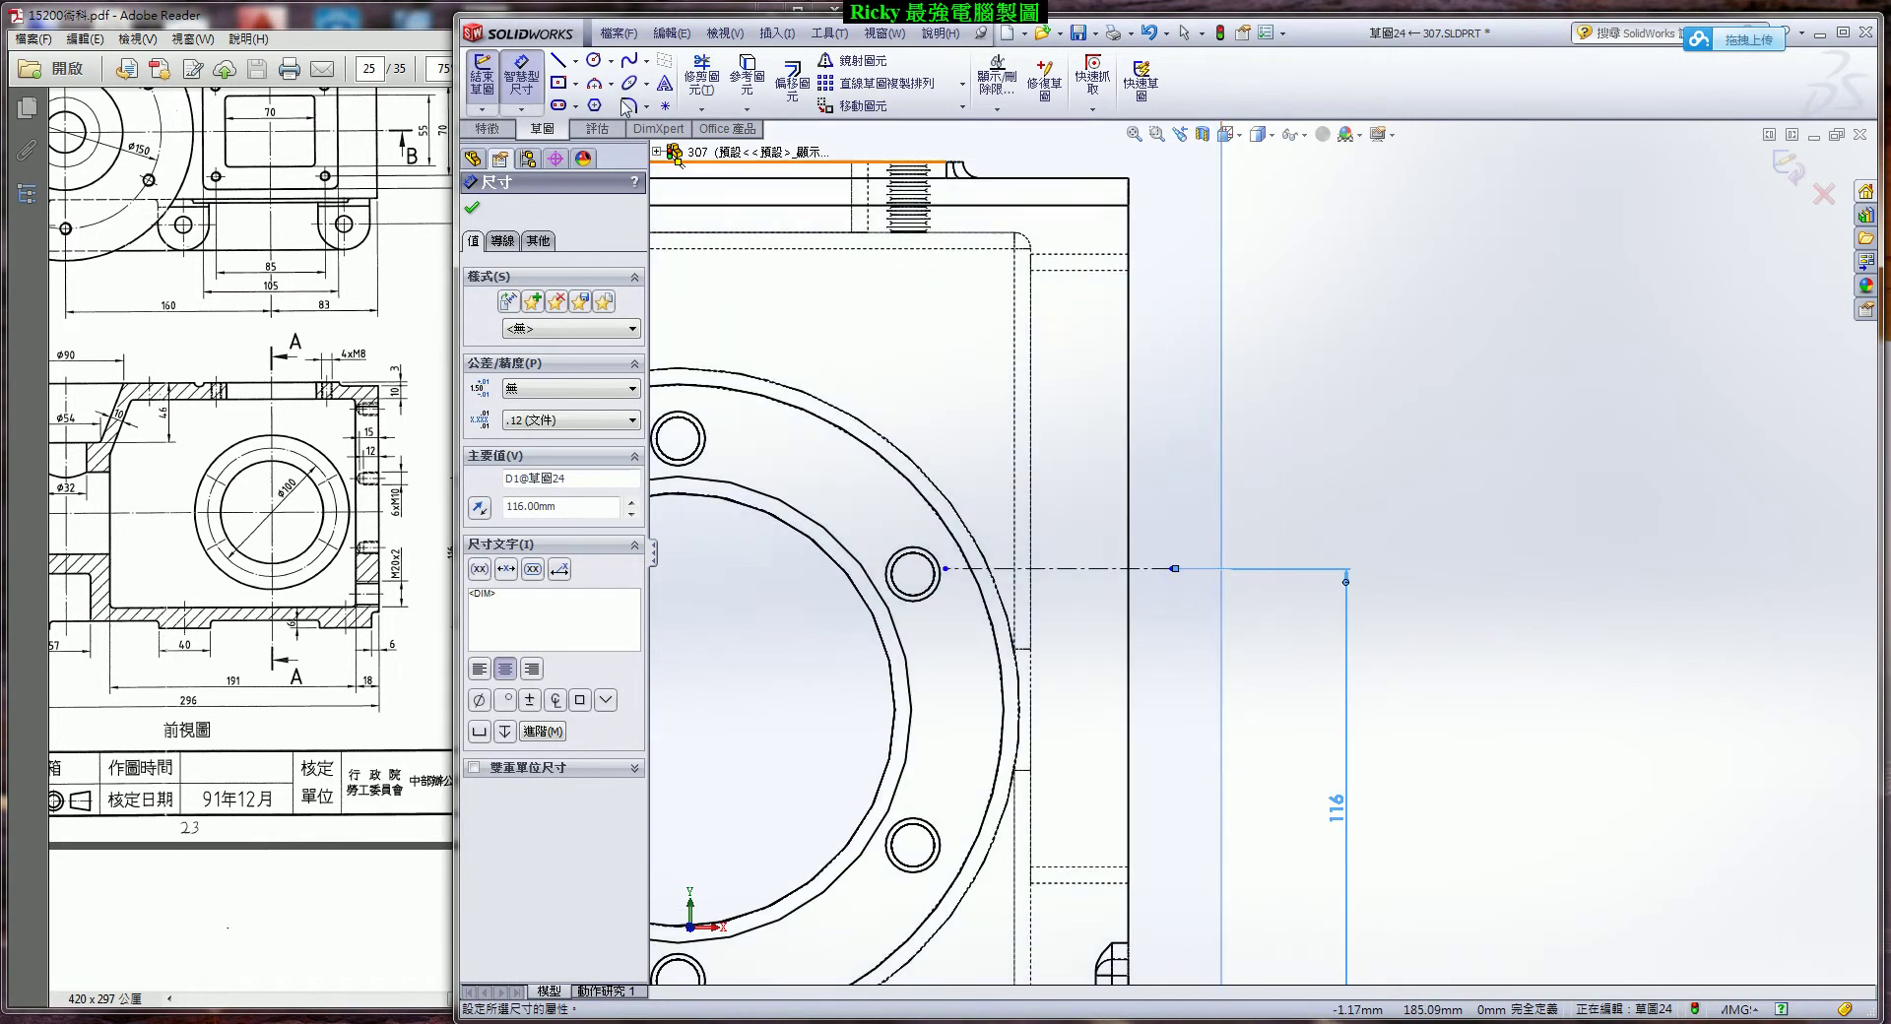
{"action": "left_click", "coordinate": [568, 63]}
{"action": "scroll", "coordinate": [1141, 635], "scroll_direction": "down", "scroll_amount": 2}
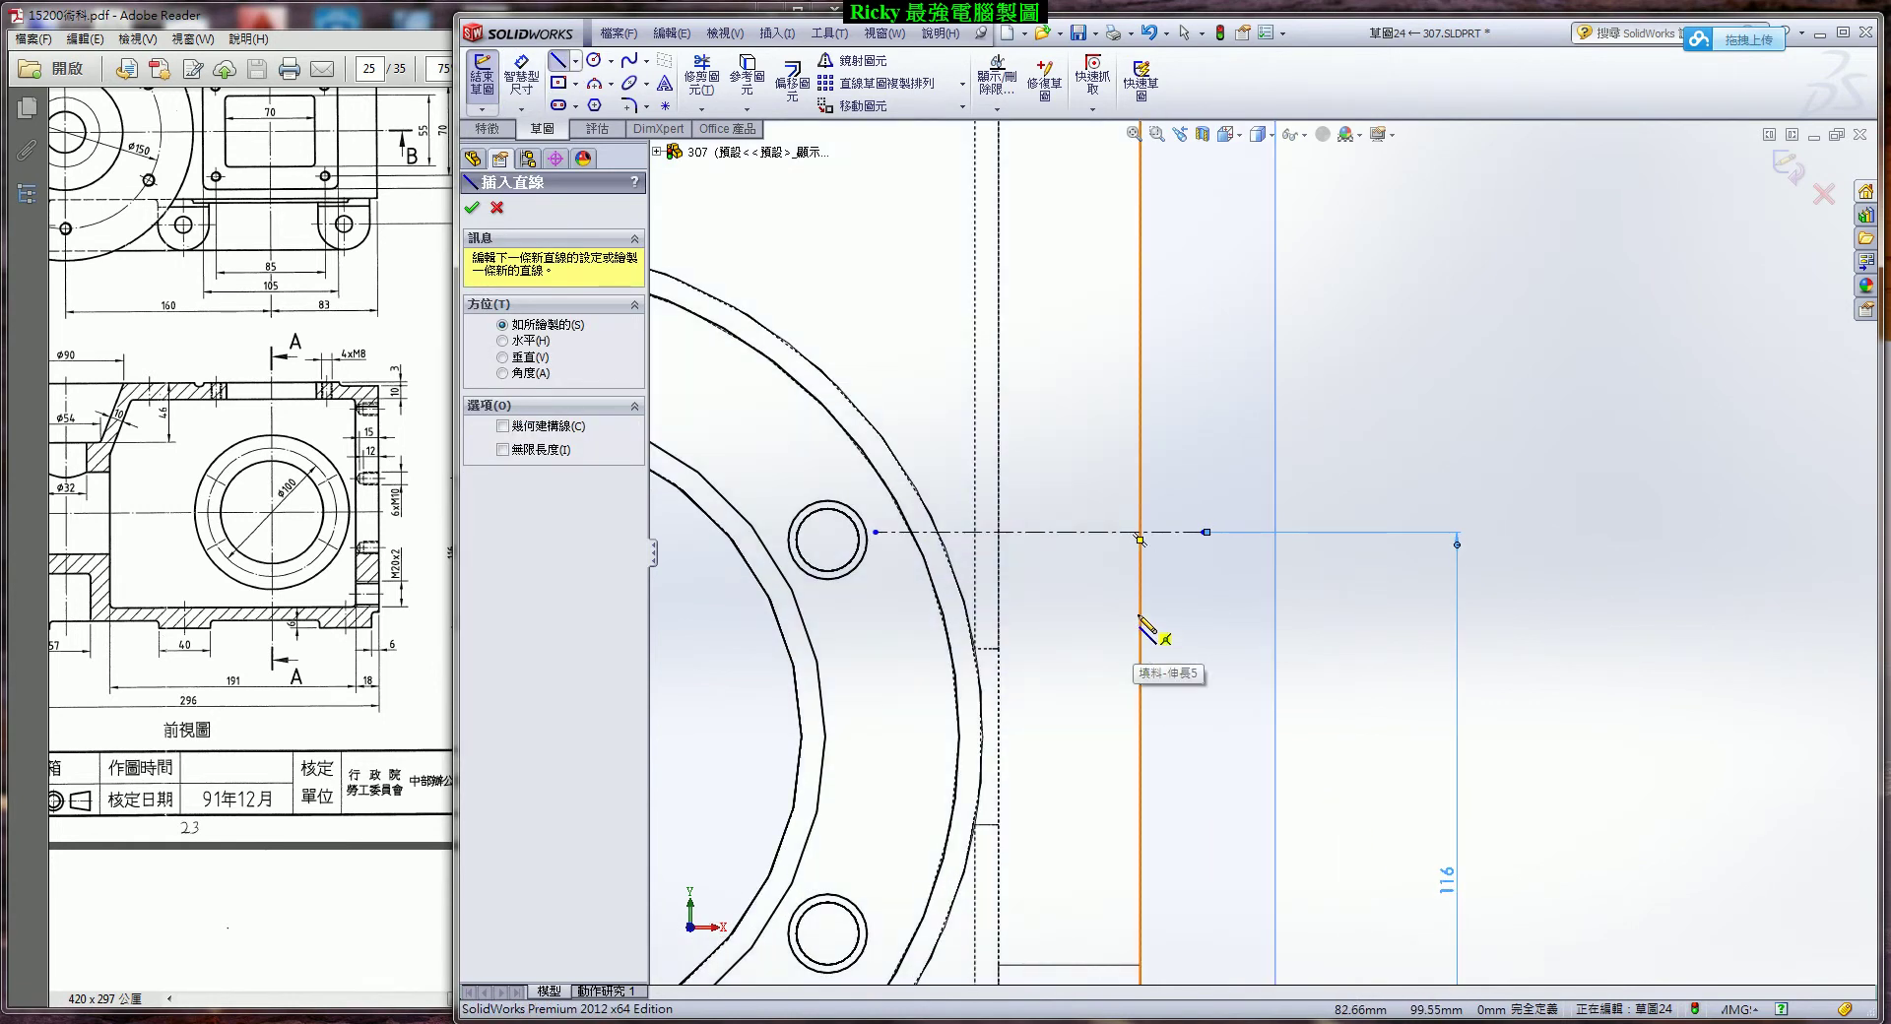
Draw two connected short lines forming a V on the vertical edge below the centreline.
{"action": "left_click", "coordinate": [1140, 615]}
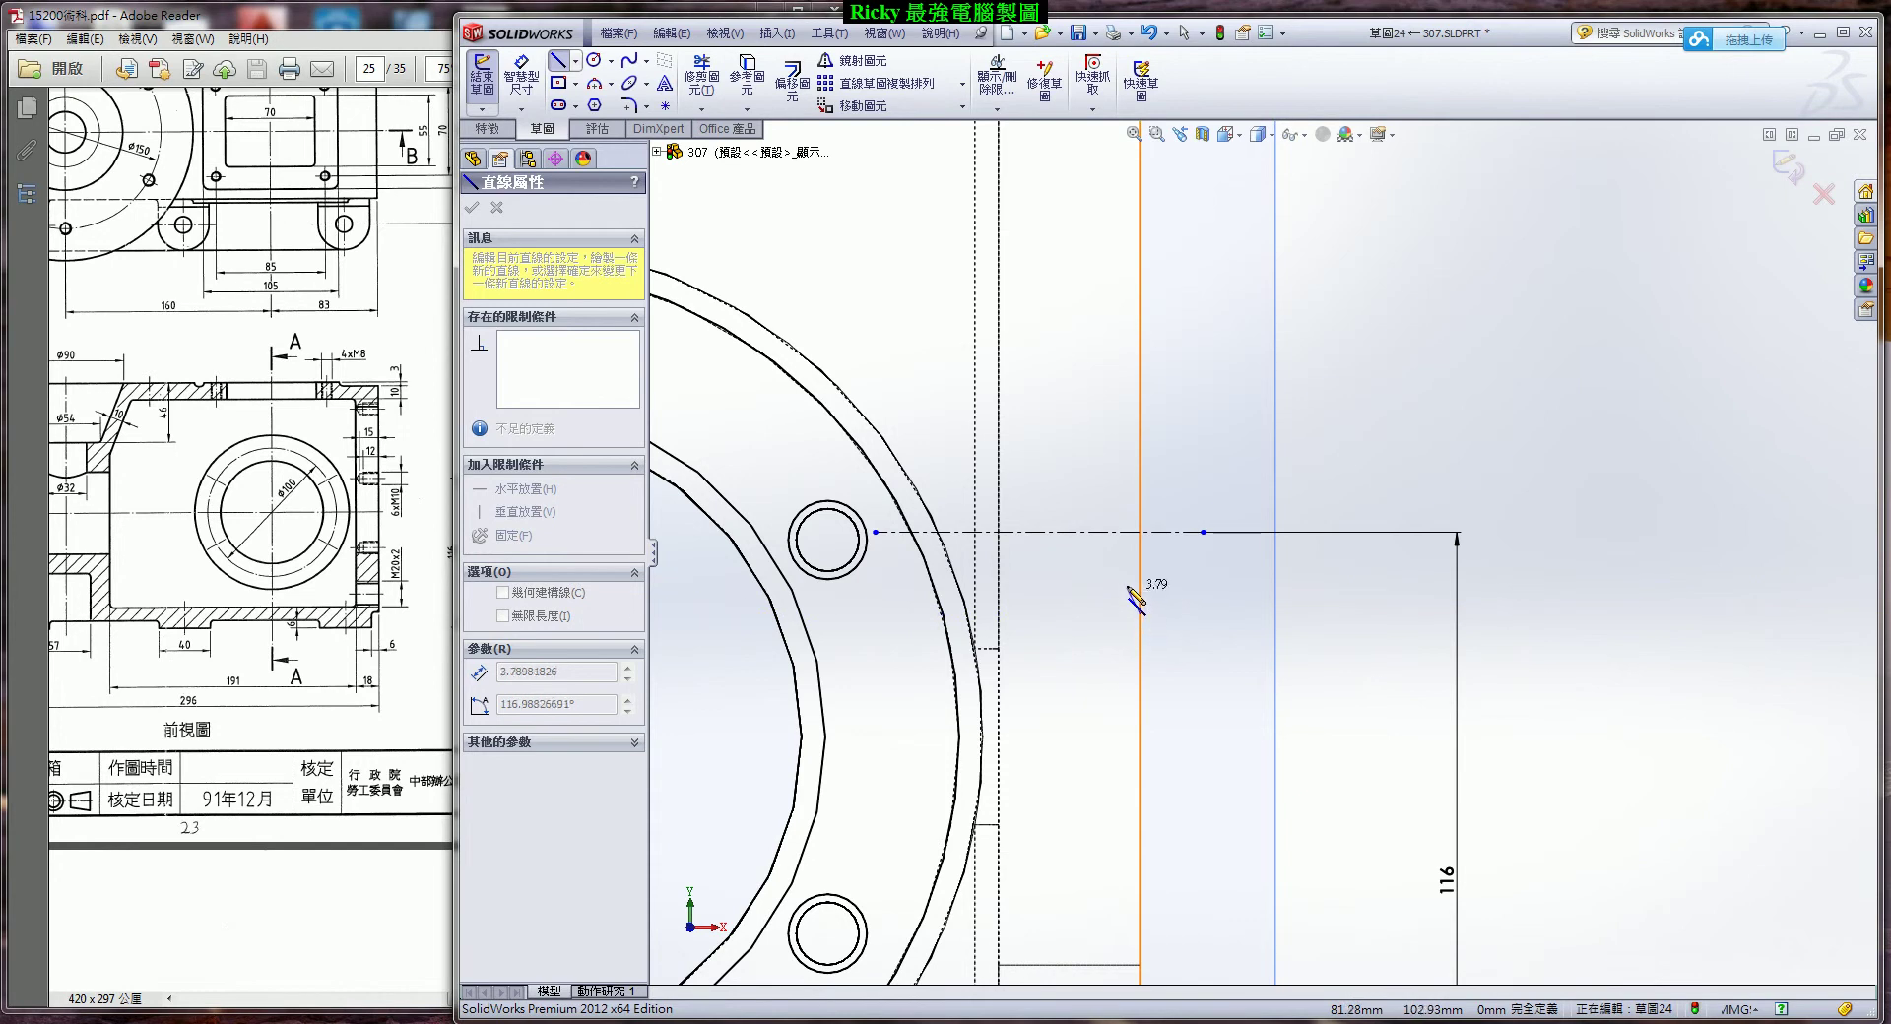
{"action": "left_click", "coordinate": [1127, 643]}
{"action": "left_click", "coordinate": [1107, 614]}
{"action": "key", "text": "Escape"}
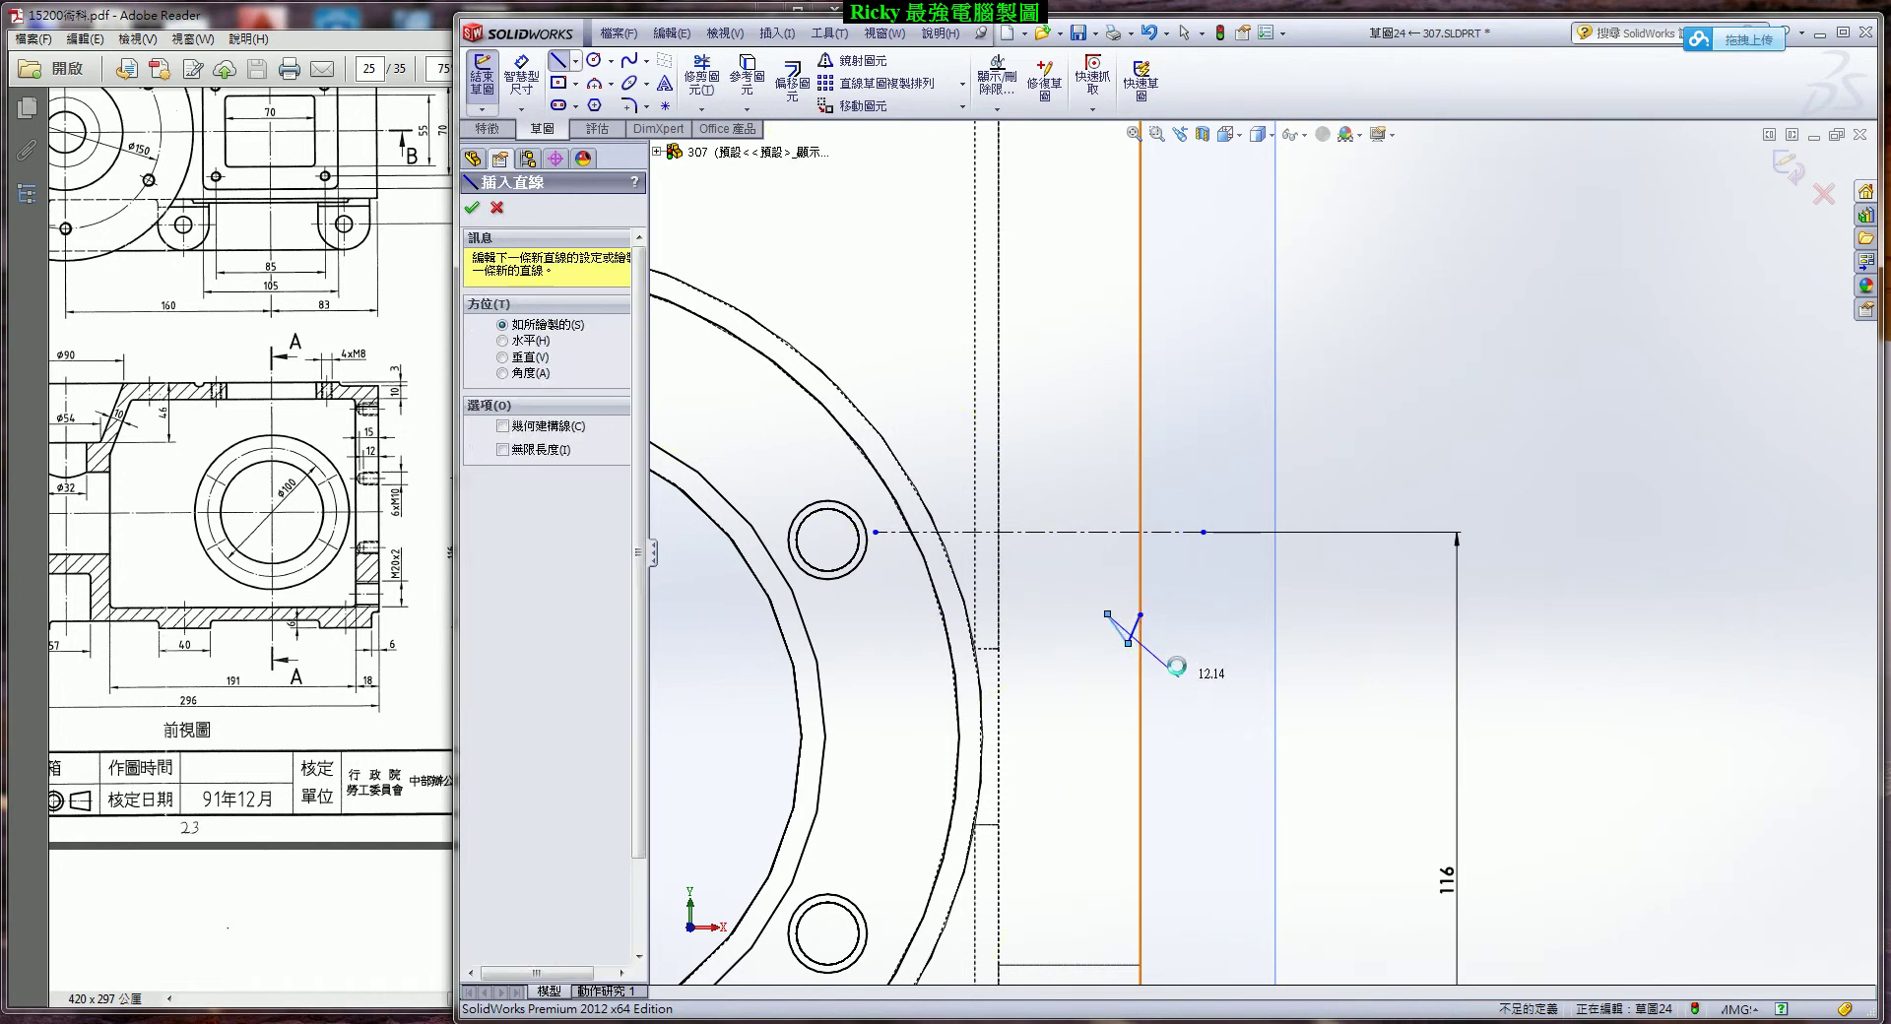
{"action": "key", "text": "Escape"}
{"action": "scroll", "coordinate": [1182, 658], "scroll_direction": "down", "scroll_amount": 2}
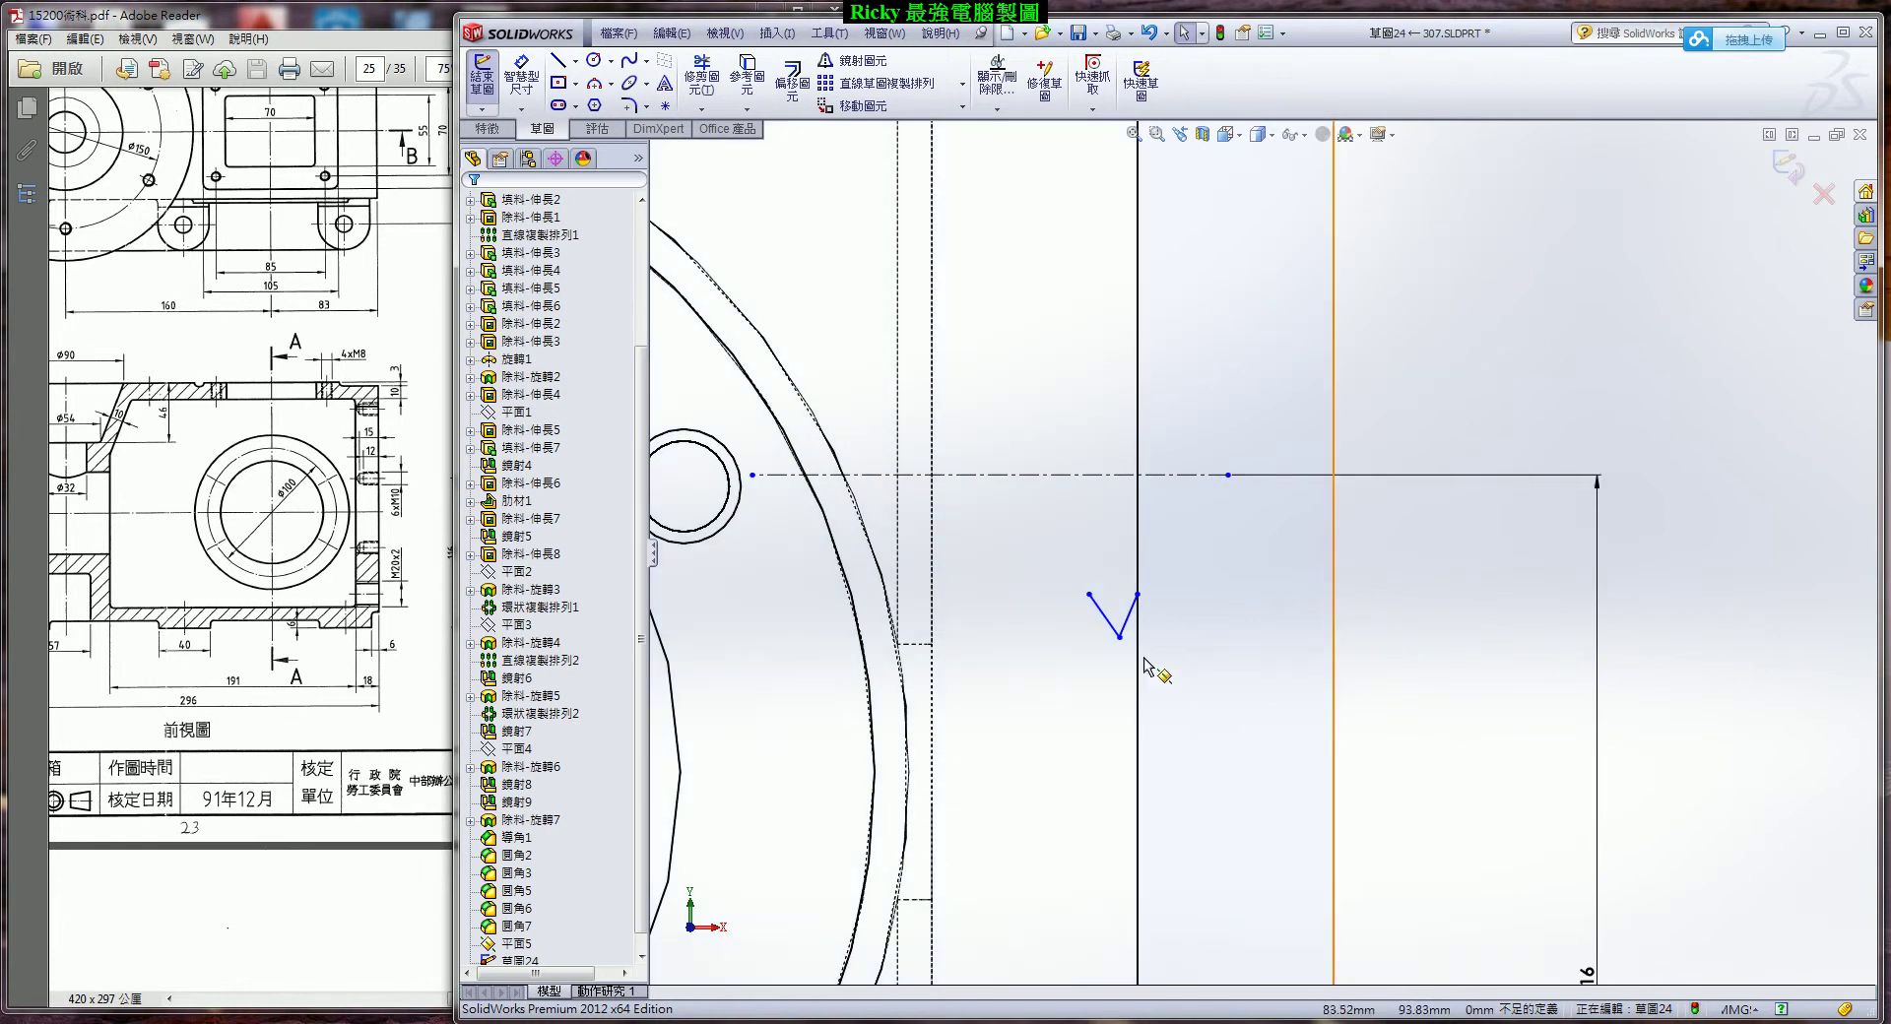
Drag the V's vertex upward into a peak and select both legs.
{"action": "left_click_drag", "start_coordinate": [1120, 637], "coordinate": [1113, 552]}
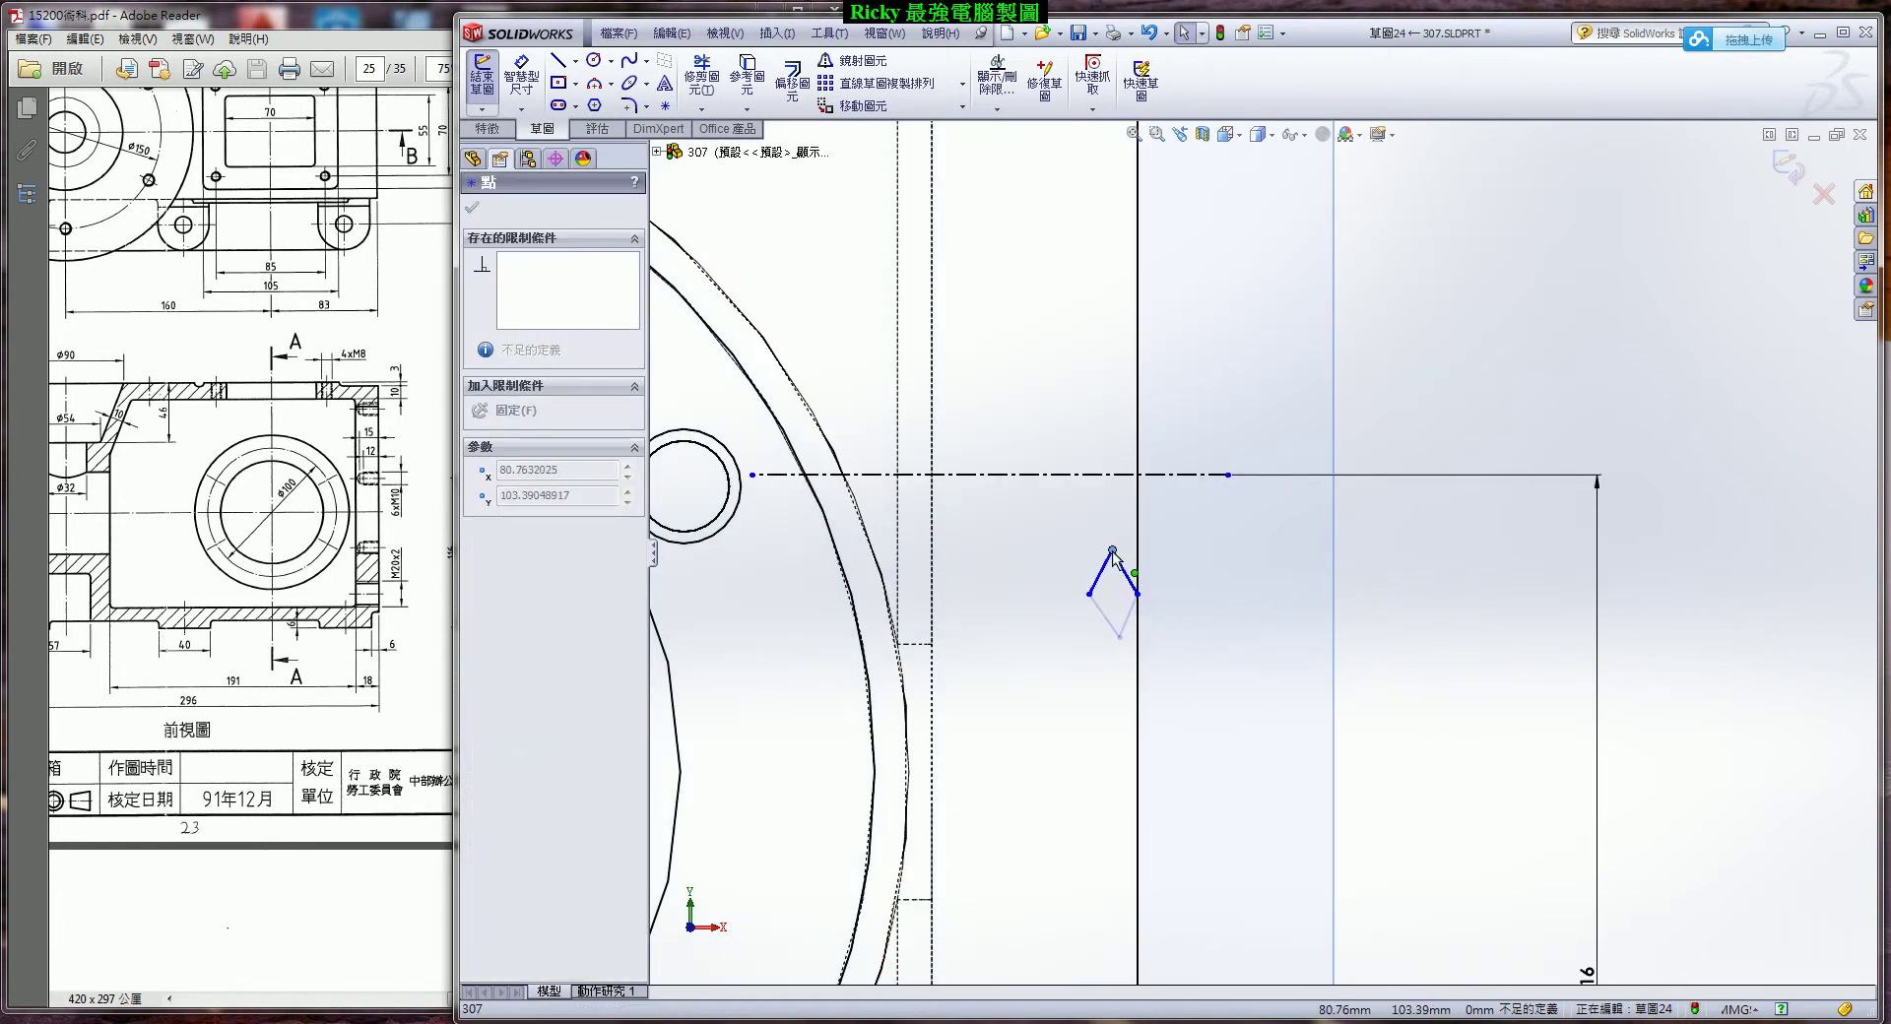
{"action": "left_click", "coordinate": [1132, 582]}
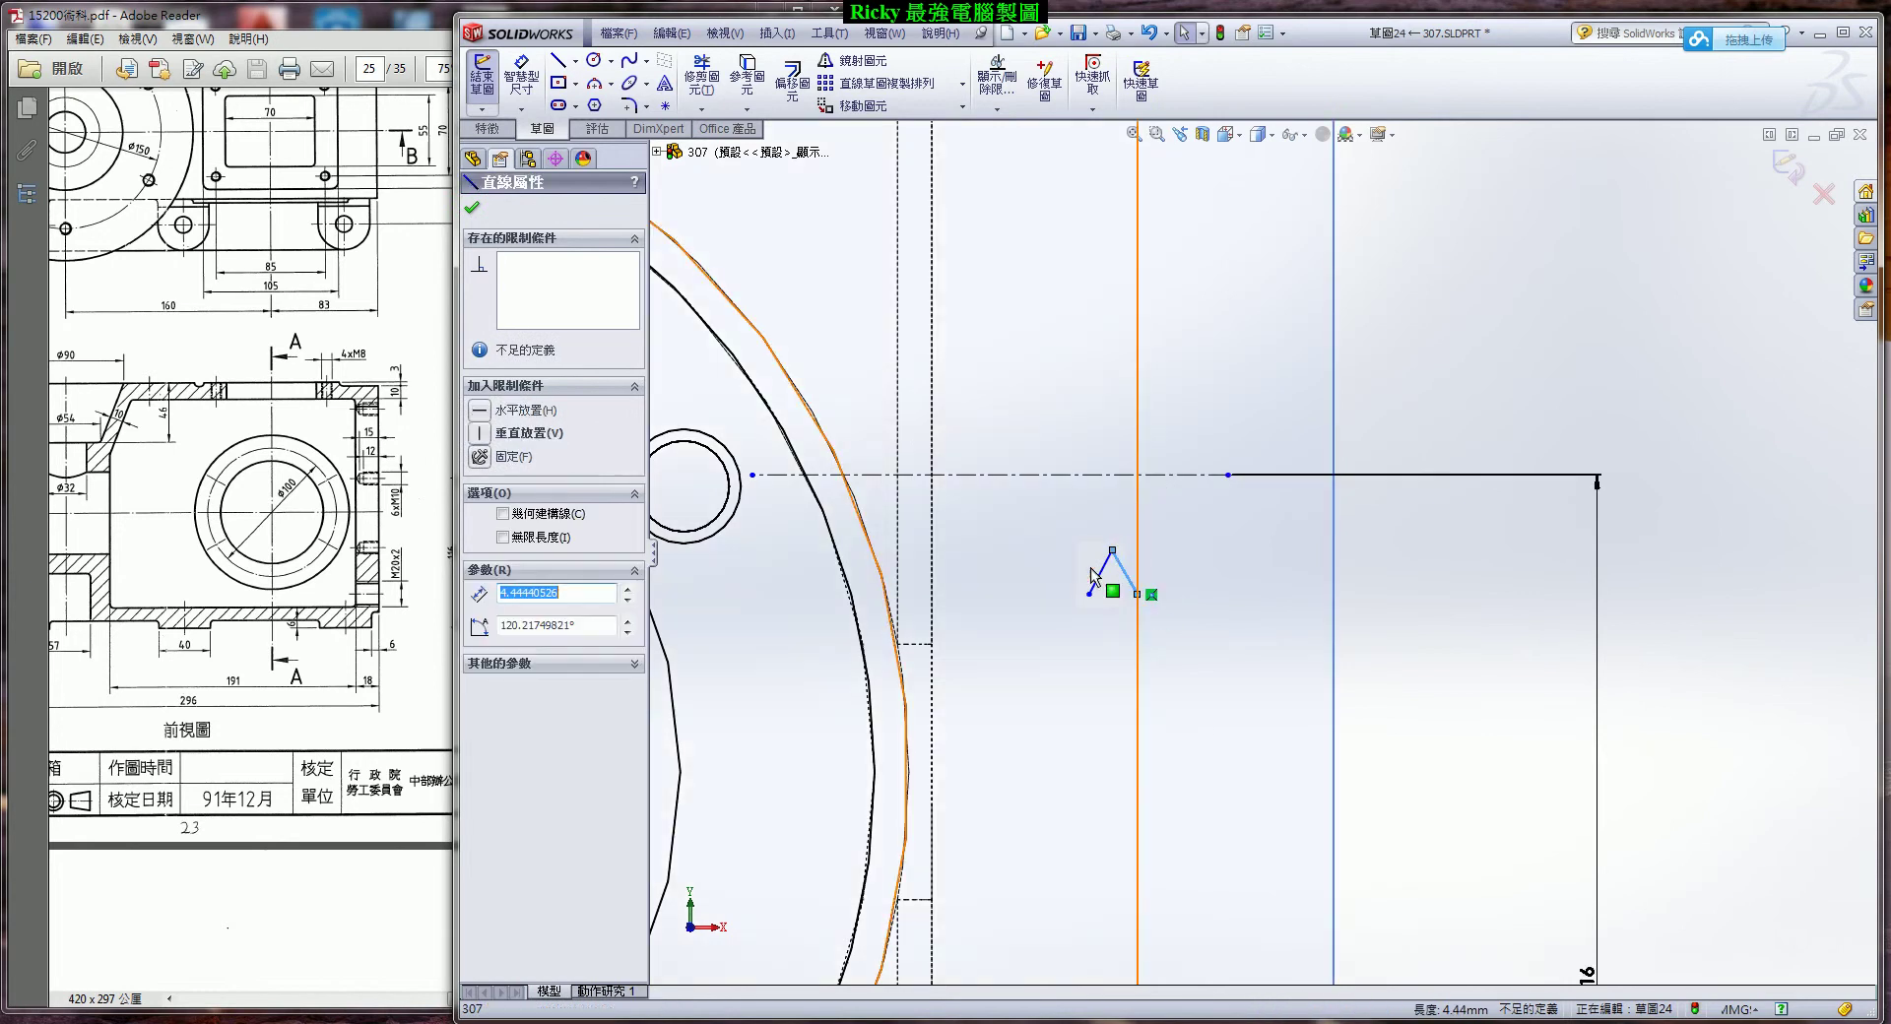
{"action": "left_click", "coordinate": [1104, 580], "text": "ctrl"}
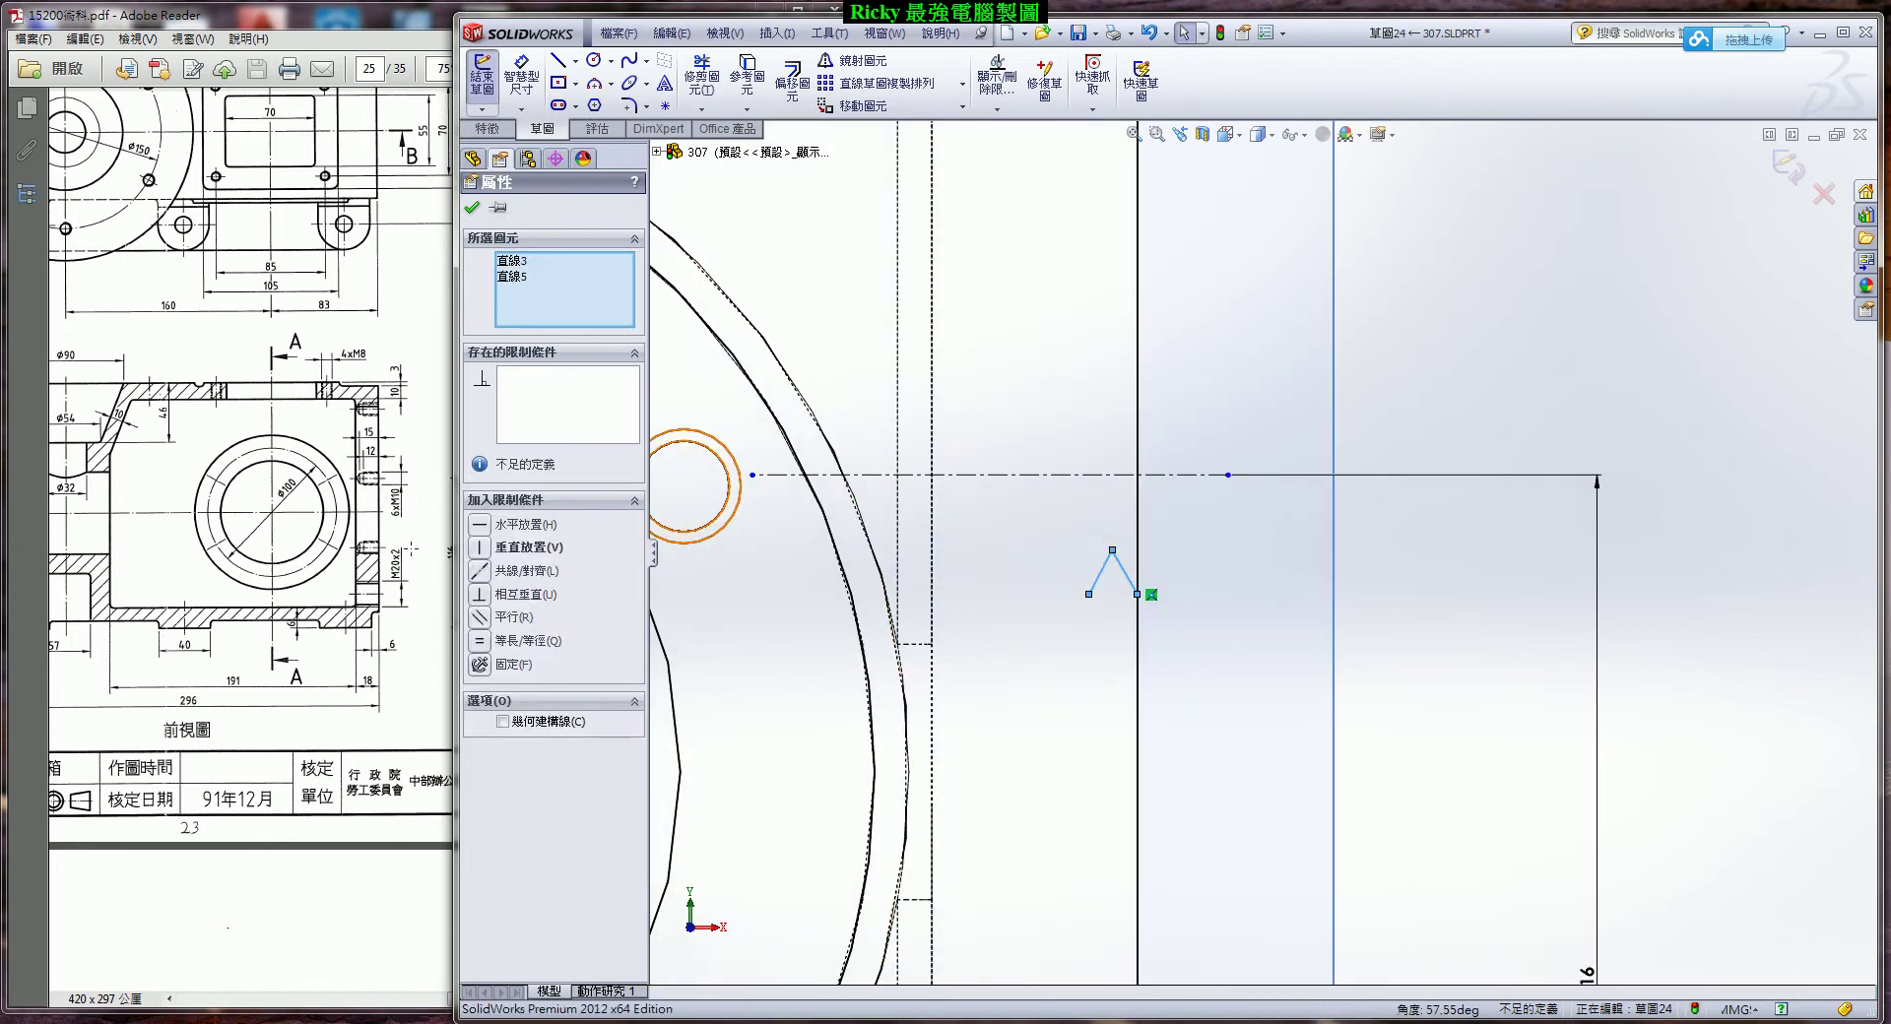
Constrain the peak's legs Equal and its two base endpoints Horizontal.
{"action": "left_click", "coordinate": [481, 641]}
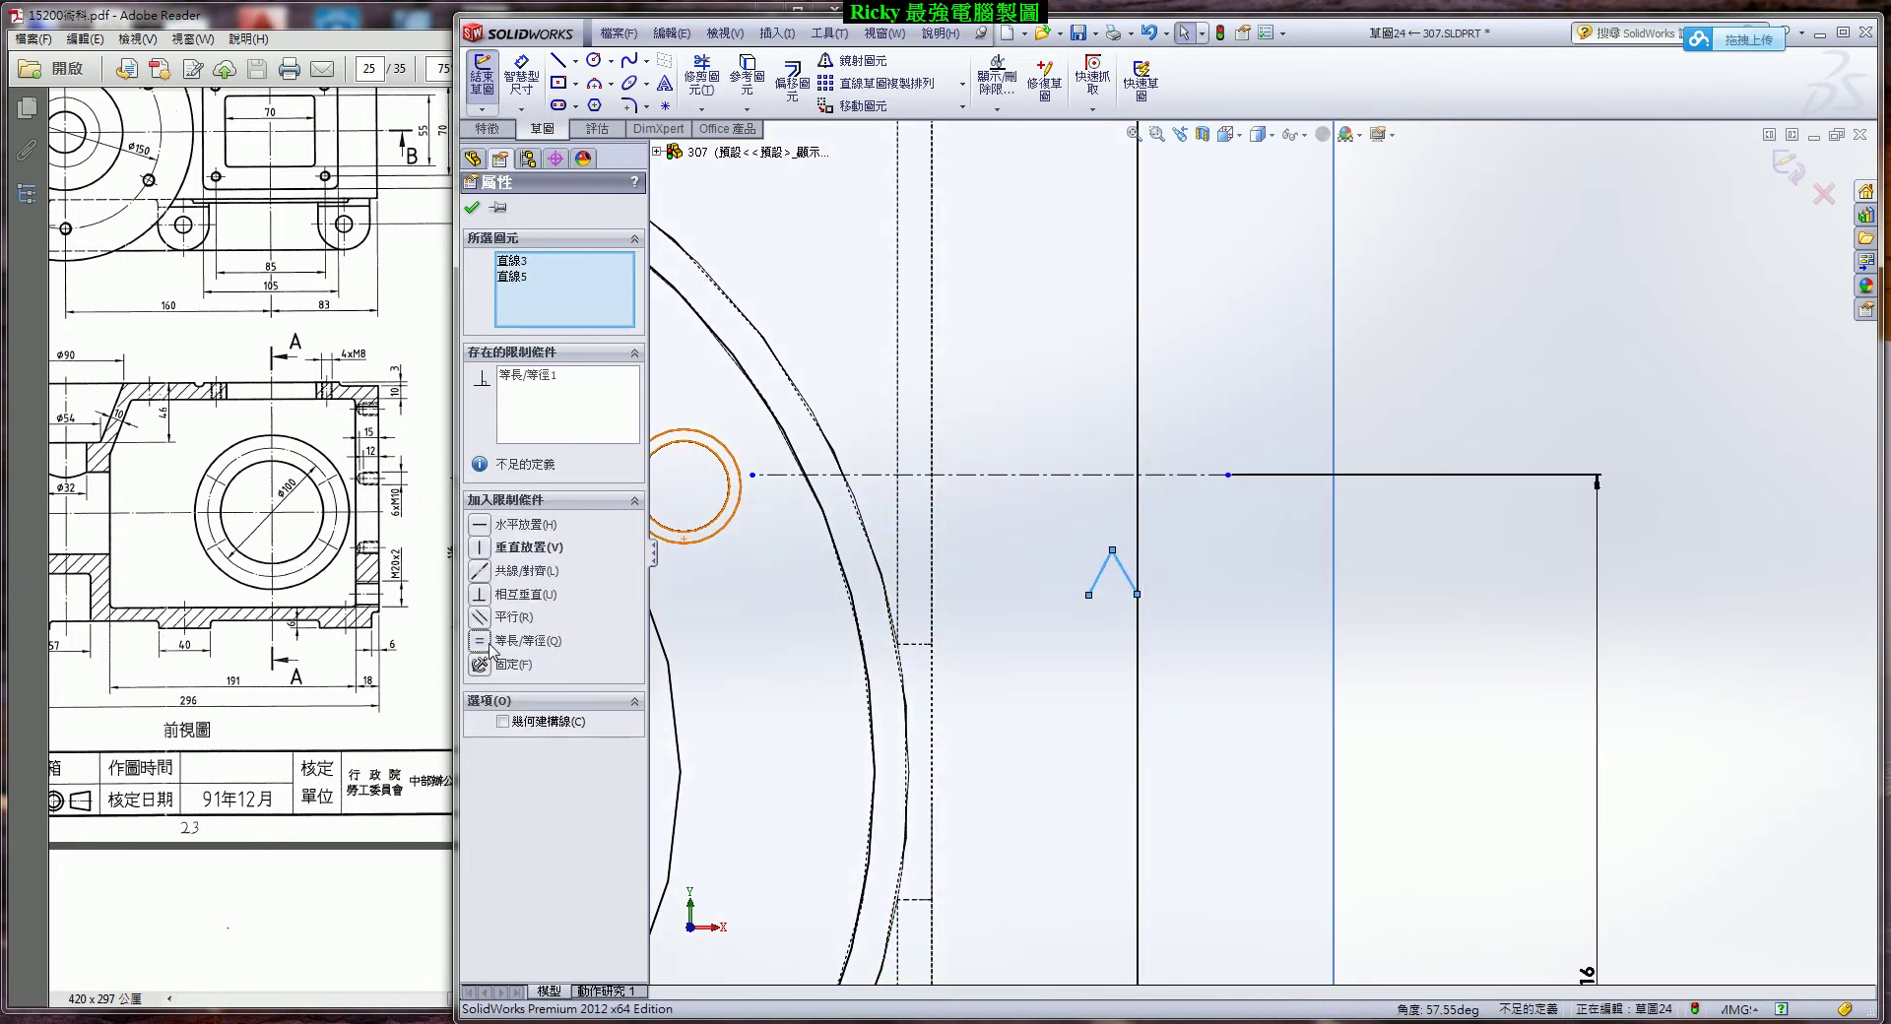
{"action": "left_click", "coordinate": [471, 210]}
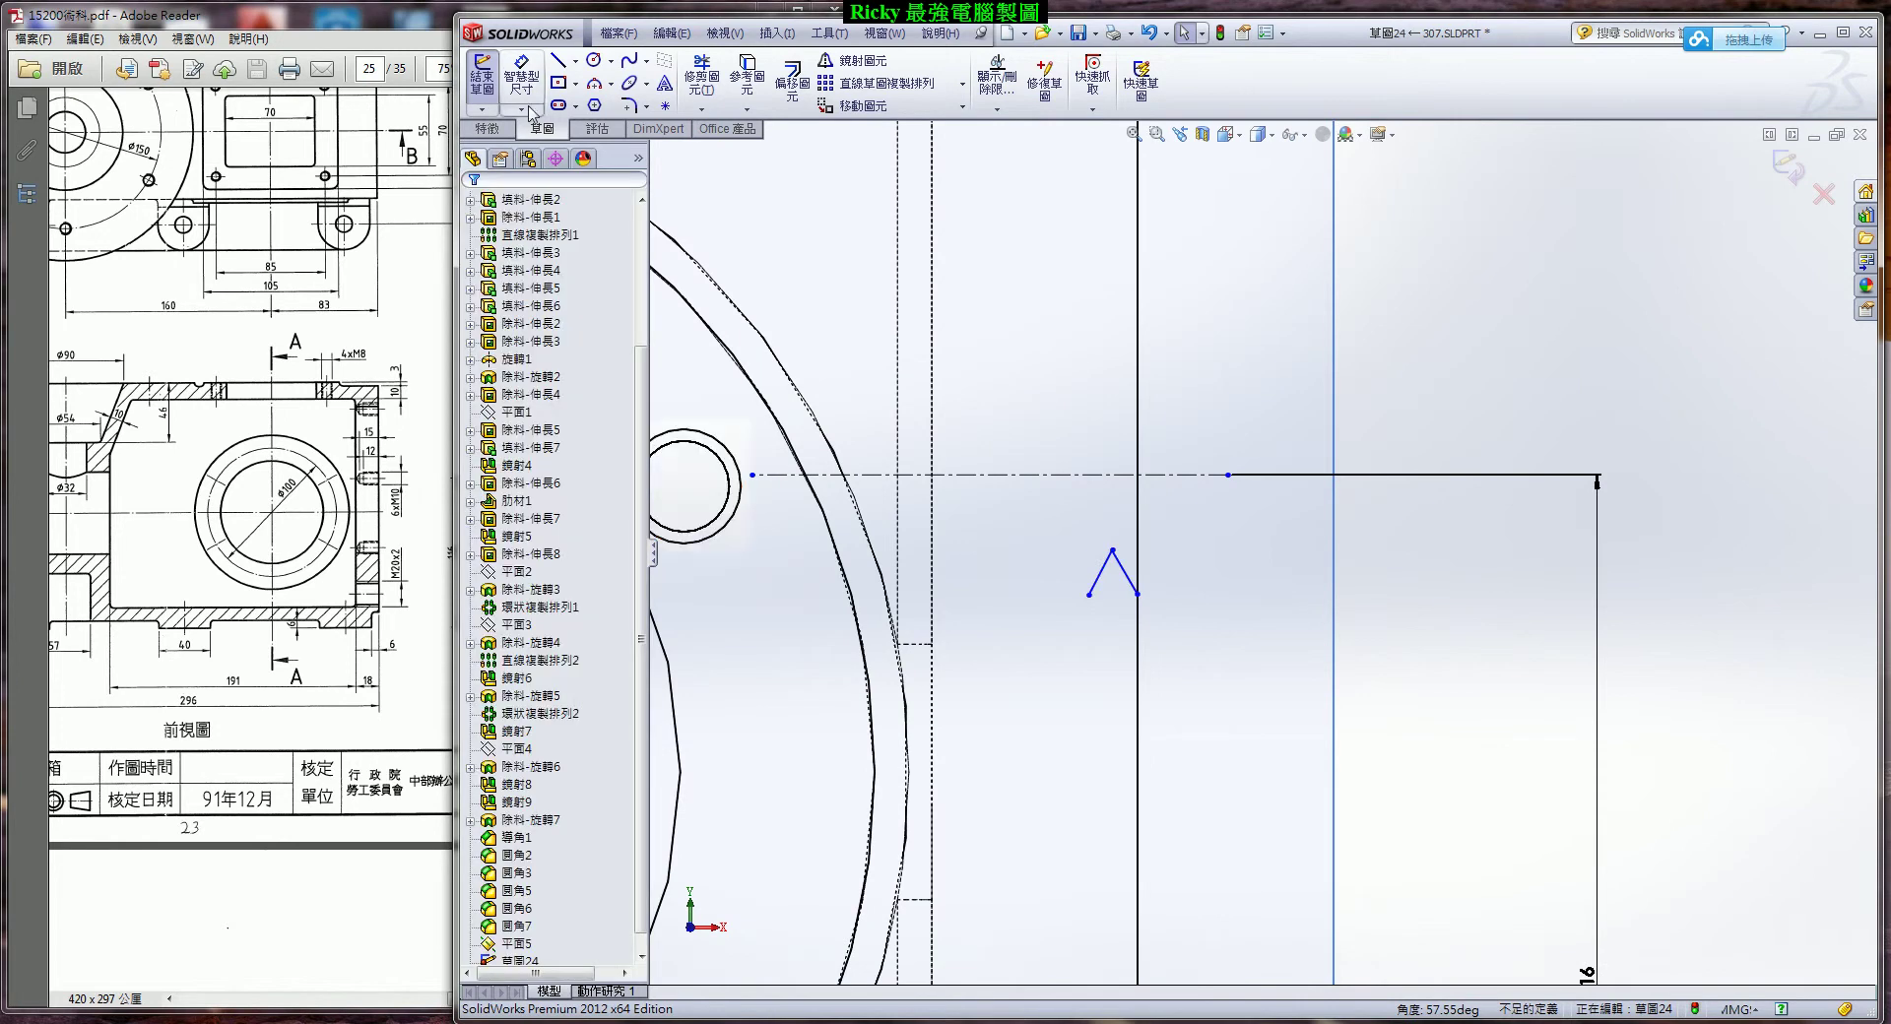
{"action": "left_click", "coordinate": [1138, 595]}
{"action": "left_click", "coordinate": [1088, 595], "text": "ctrl"}
{"action": "left_click", "coordinate": [480, 525]}
{"action": "left_click", "coordinate": [521, 75]}
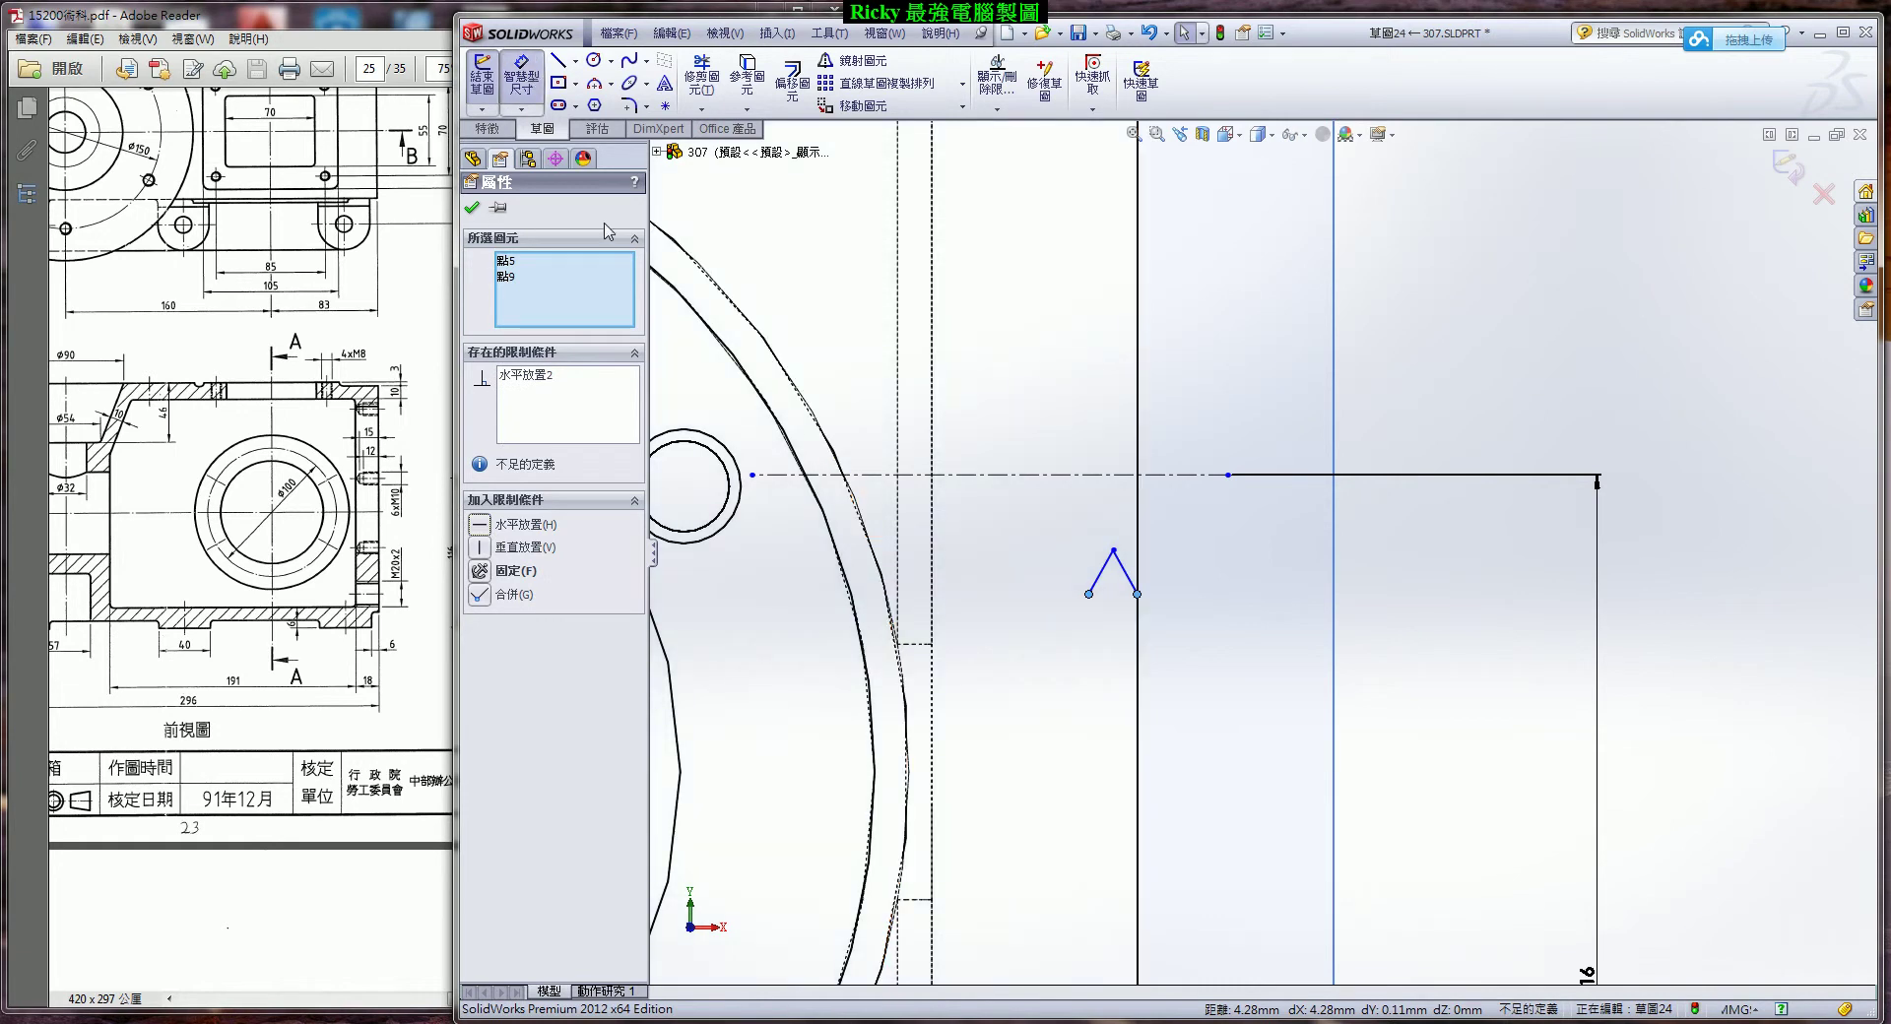
{"action": "left_click", "coordinate": [1131, 583]}
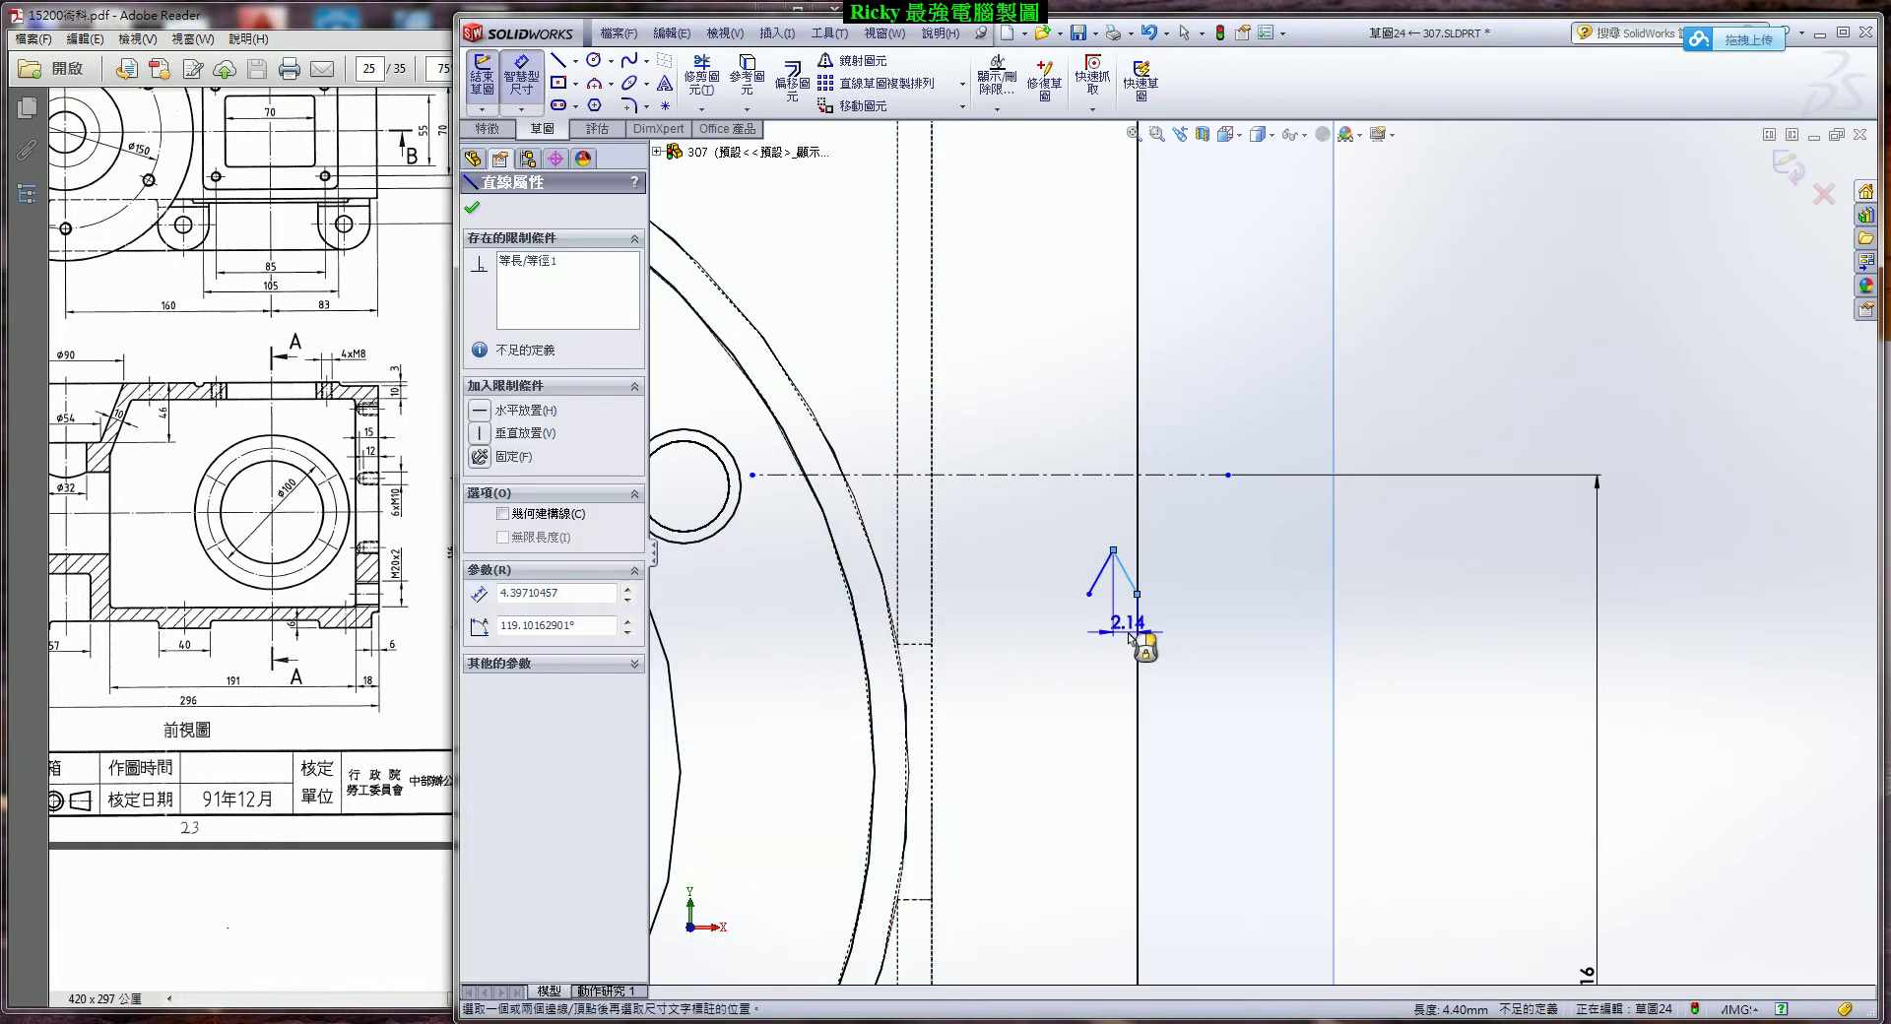
Dimension the right leg of the V to 0.75 mm.
{"action": "left_click", "coordinate": [1142, 638]}
{"action": "type", "text": "0."}
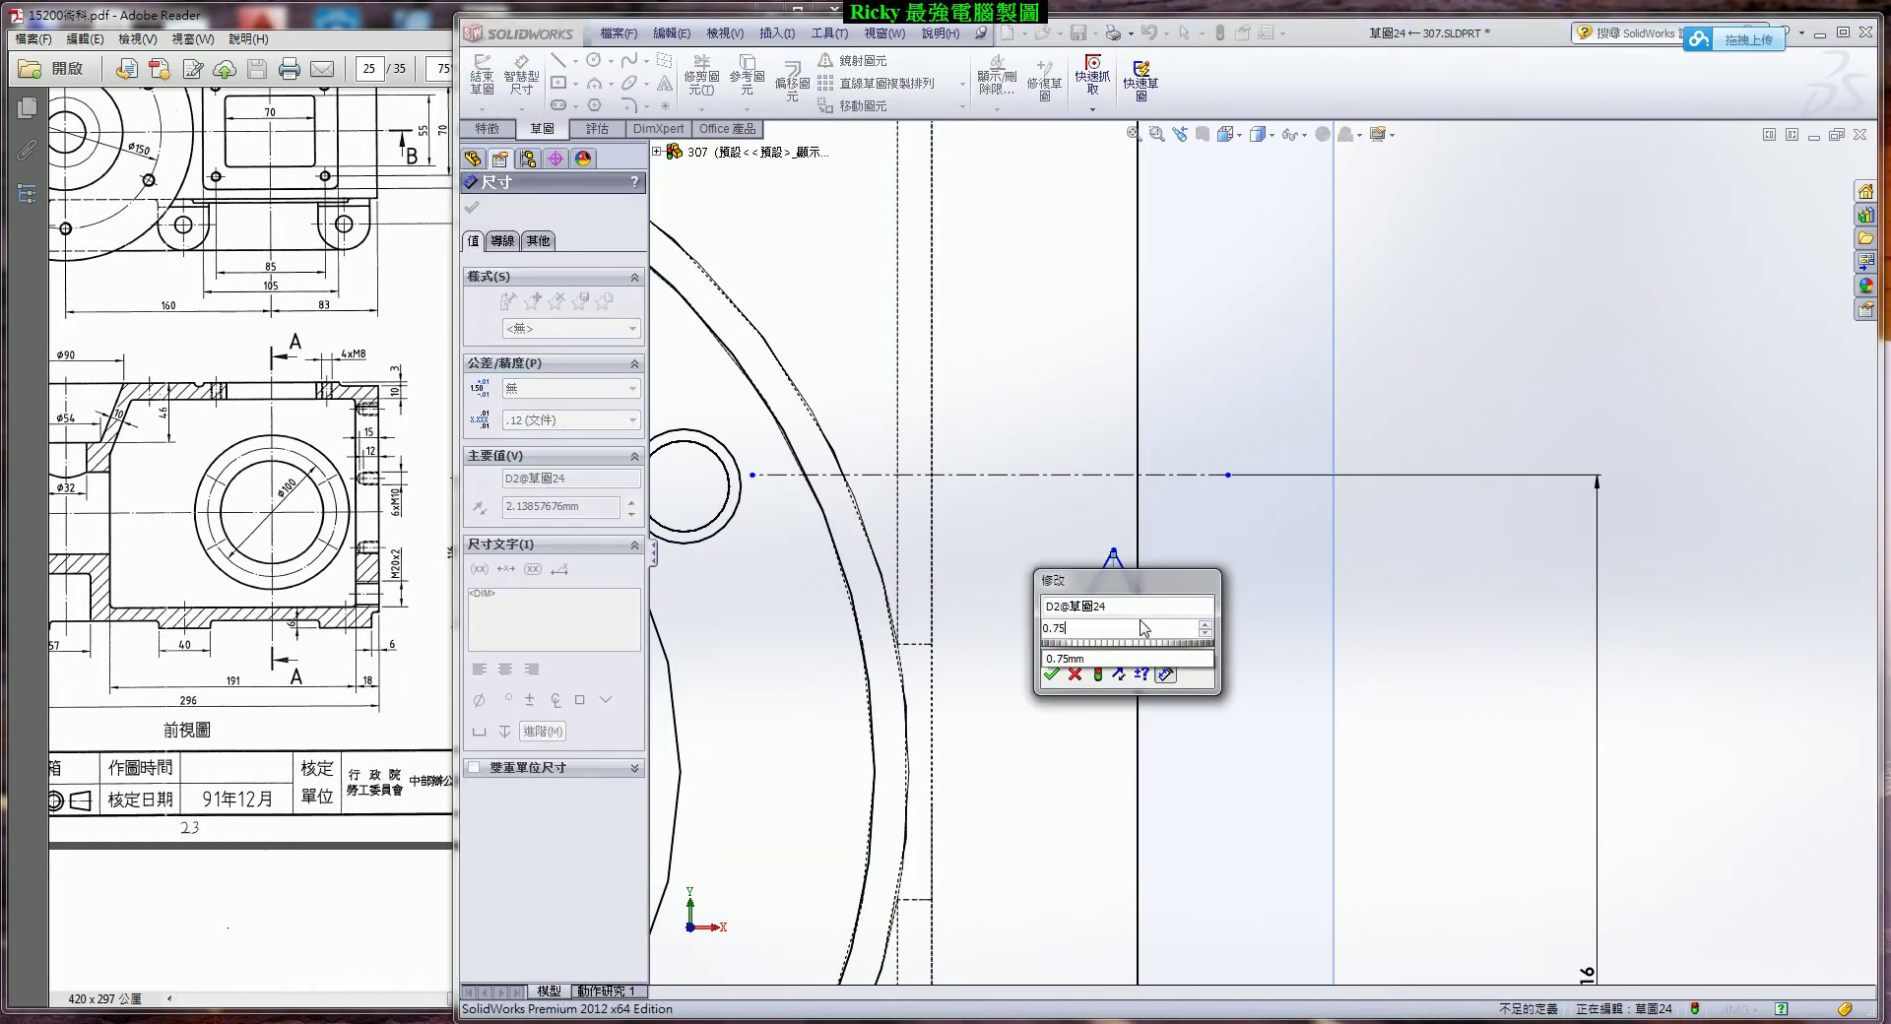
{"action": "type", "text": "75"}
{"action": "key", "text": "Return"}
{"action": "scroll", "coordinate": [1145, 630], "scroll_direction": "down", "scroll_amount": 2}
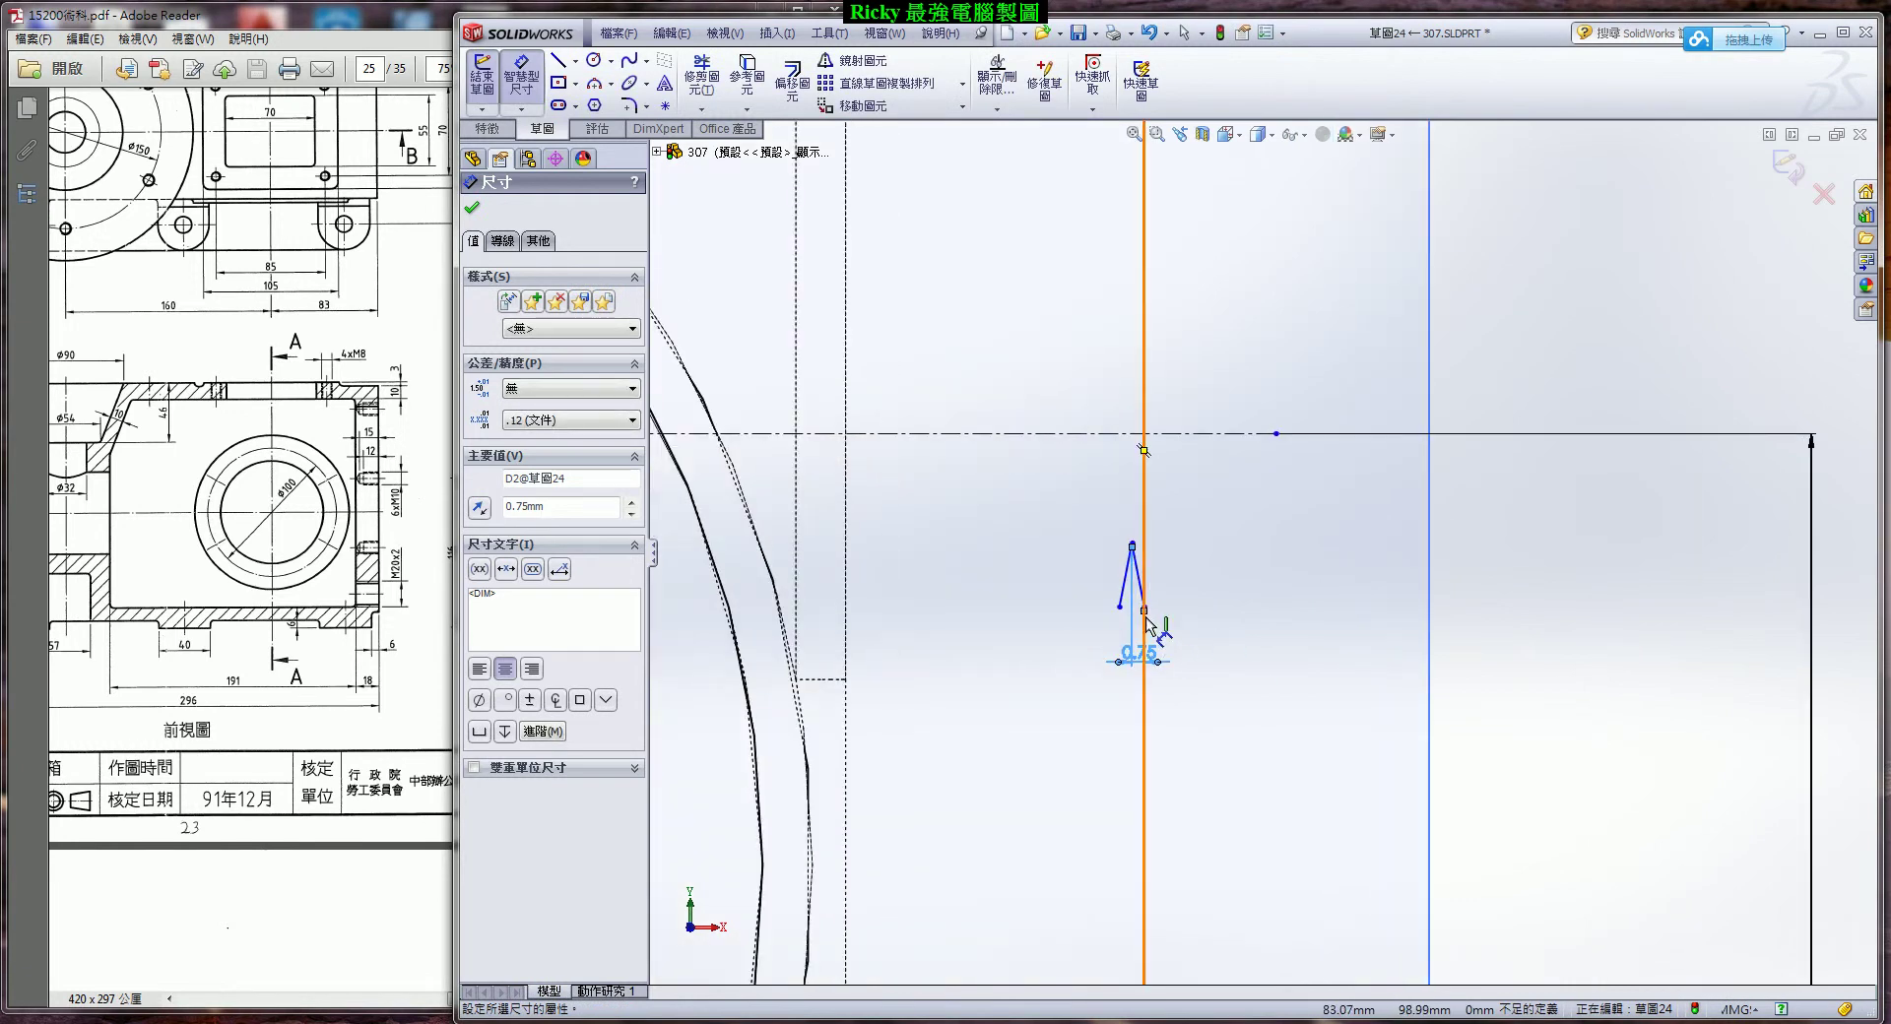
Add a 13.22 dimension from the apex to the centreline.
{"action": "left_click", "coordinate": [1131, 543]}
{"action": "left_click", "coordinate": [1211, 434]}
{"action": "left_click", "coordinate": [1211, 434]}
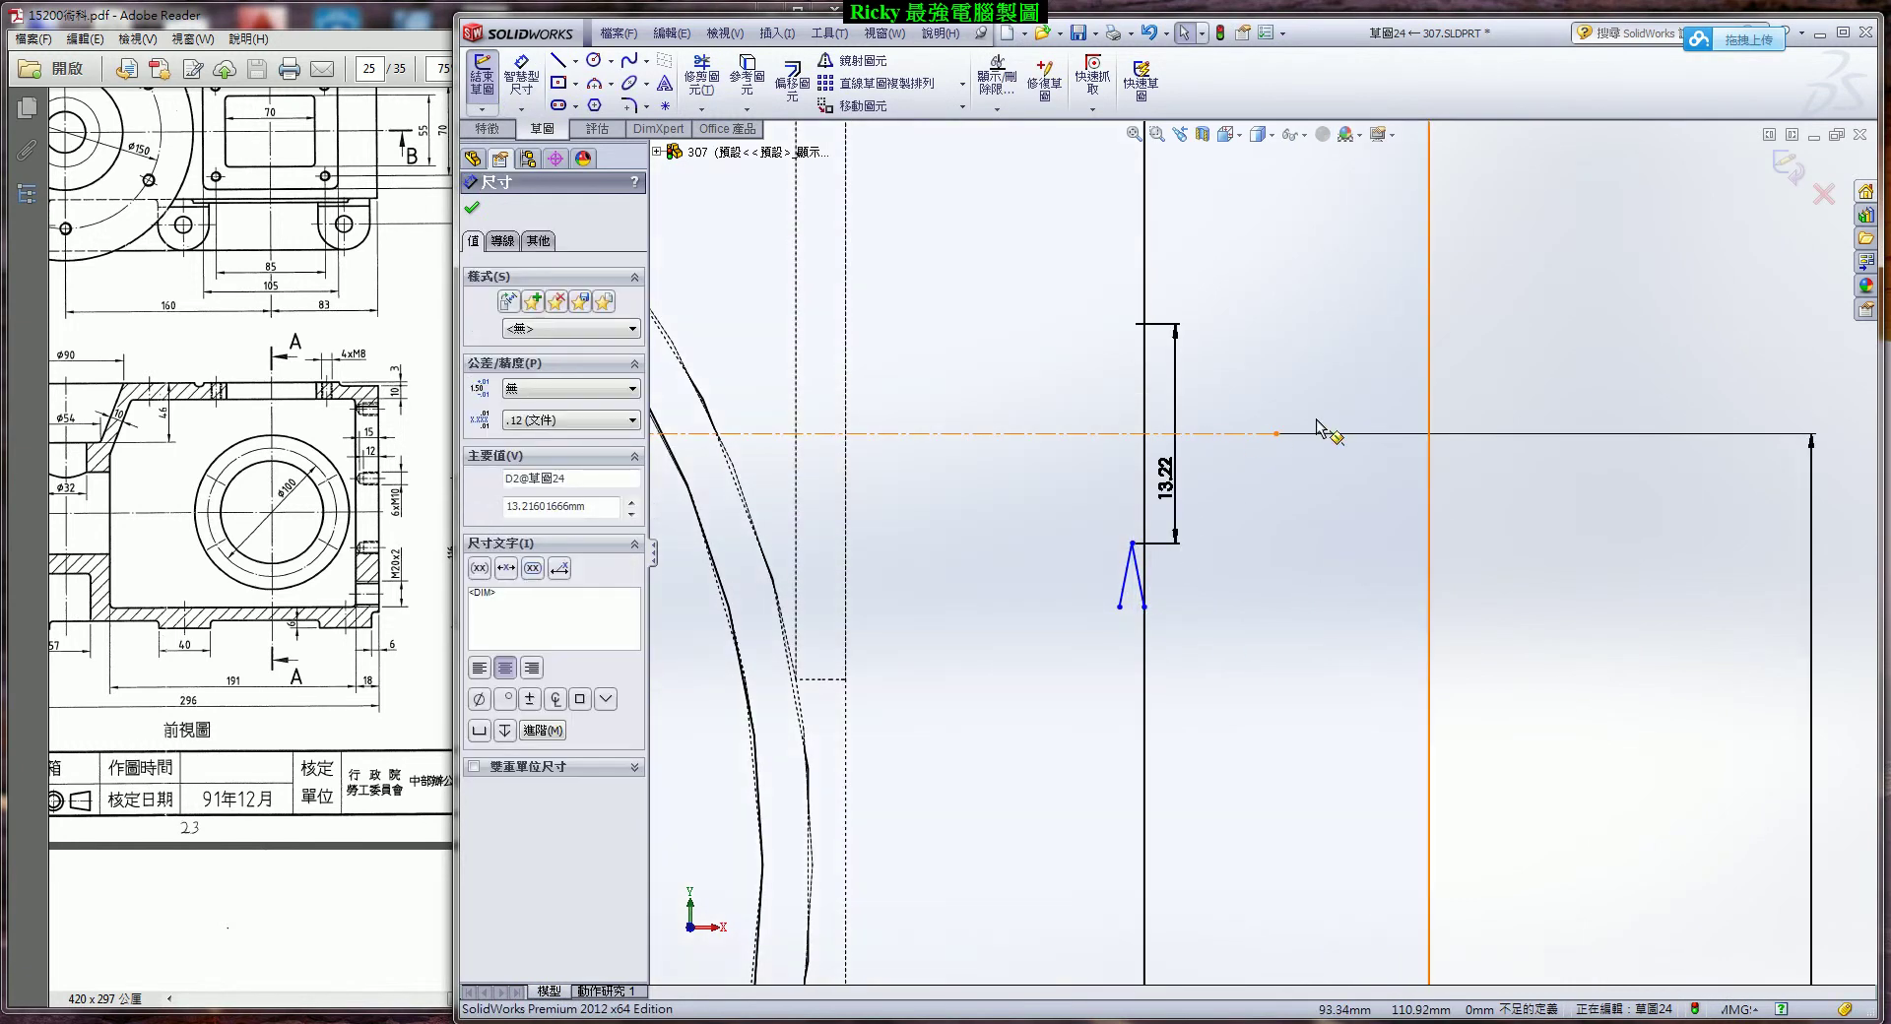
{"action": "left_click", "coordinate": [1296, 529]}
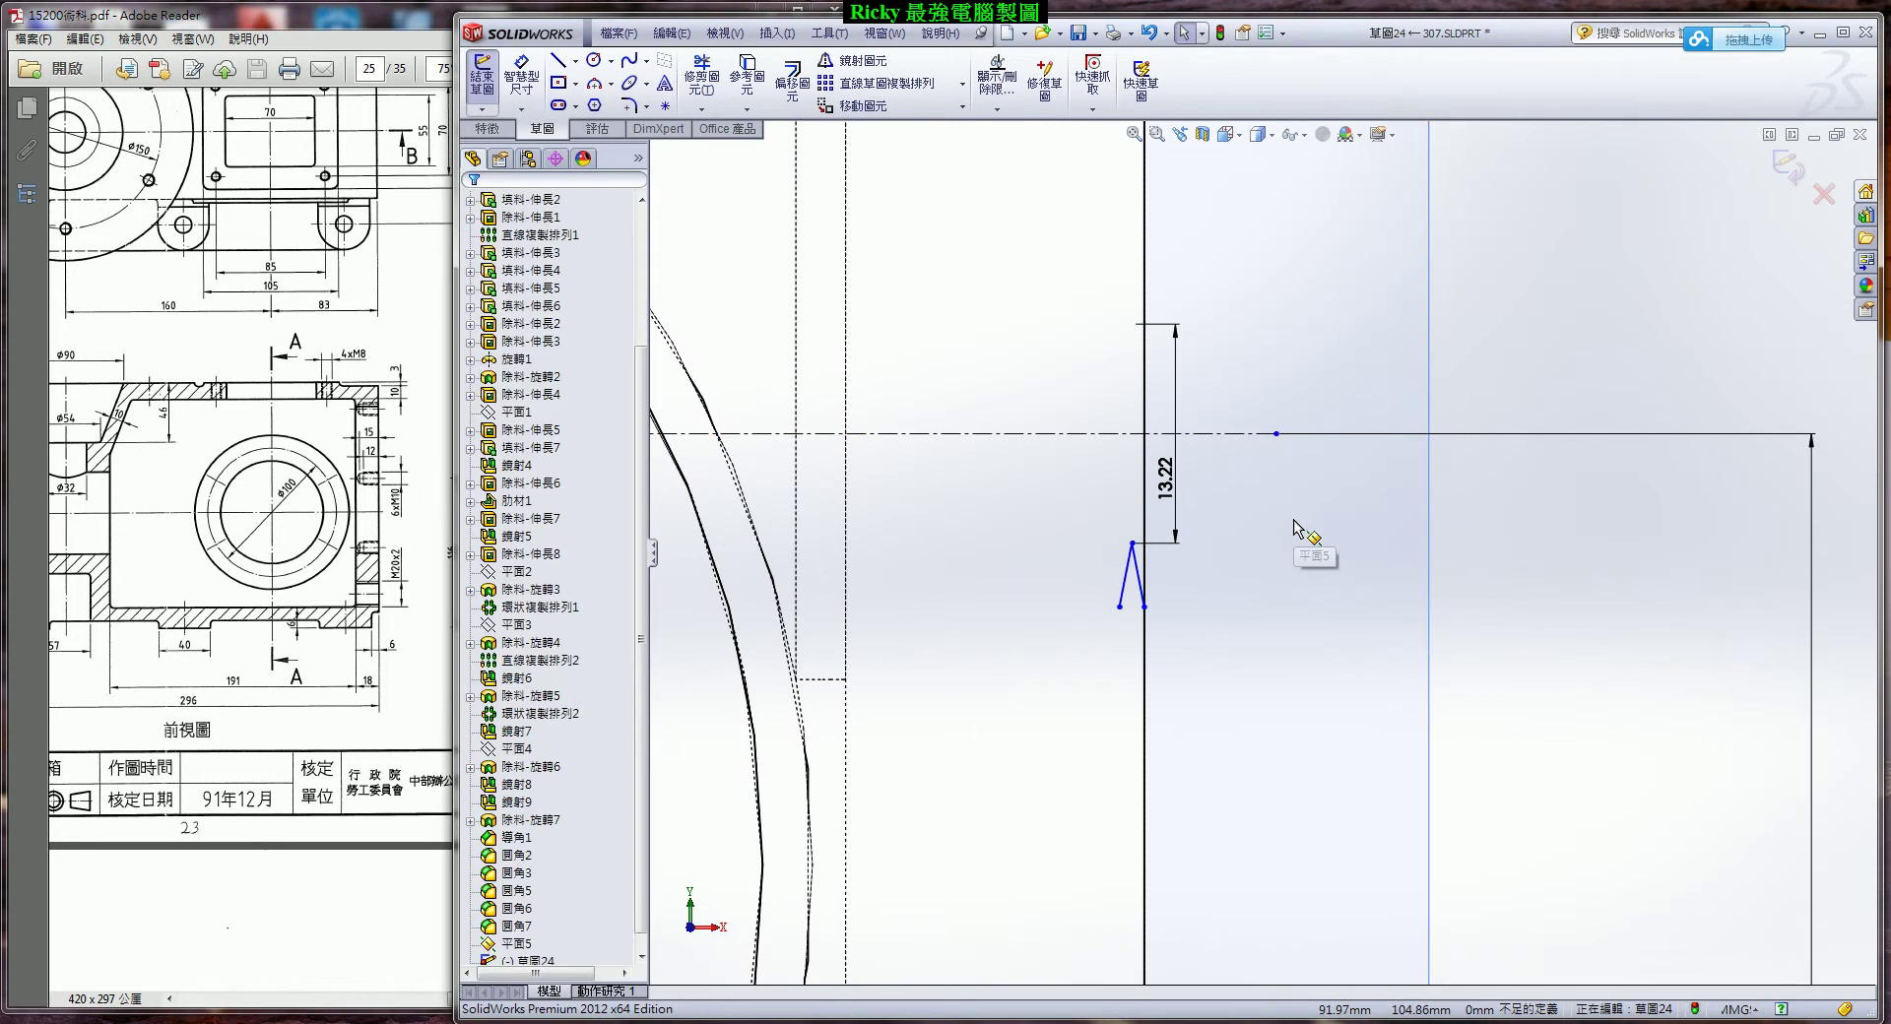
{"action": "left_click", "coordinate": [1144, 607]}
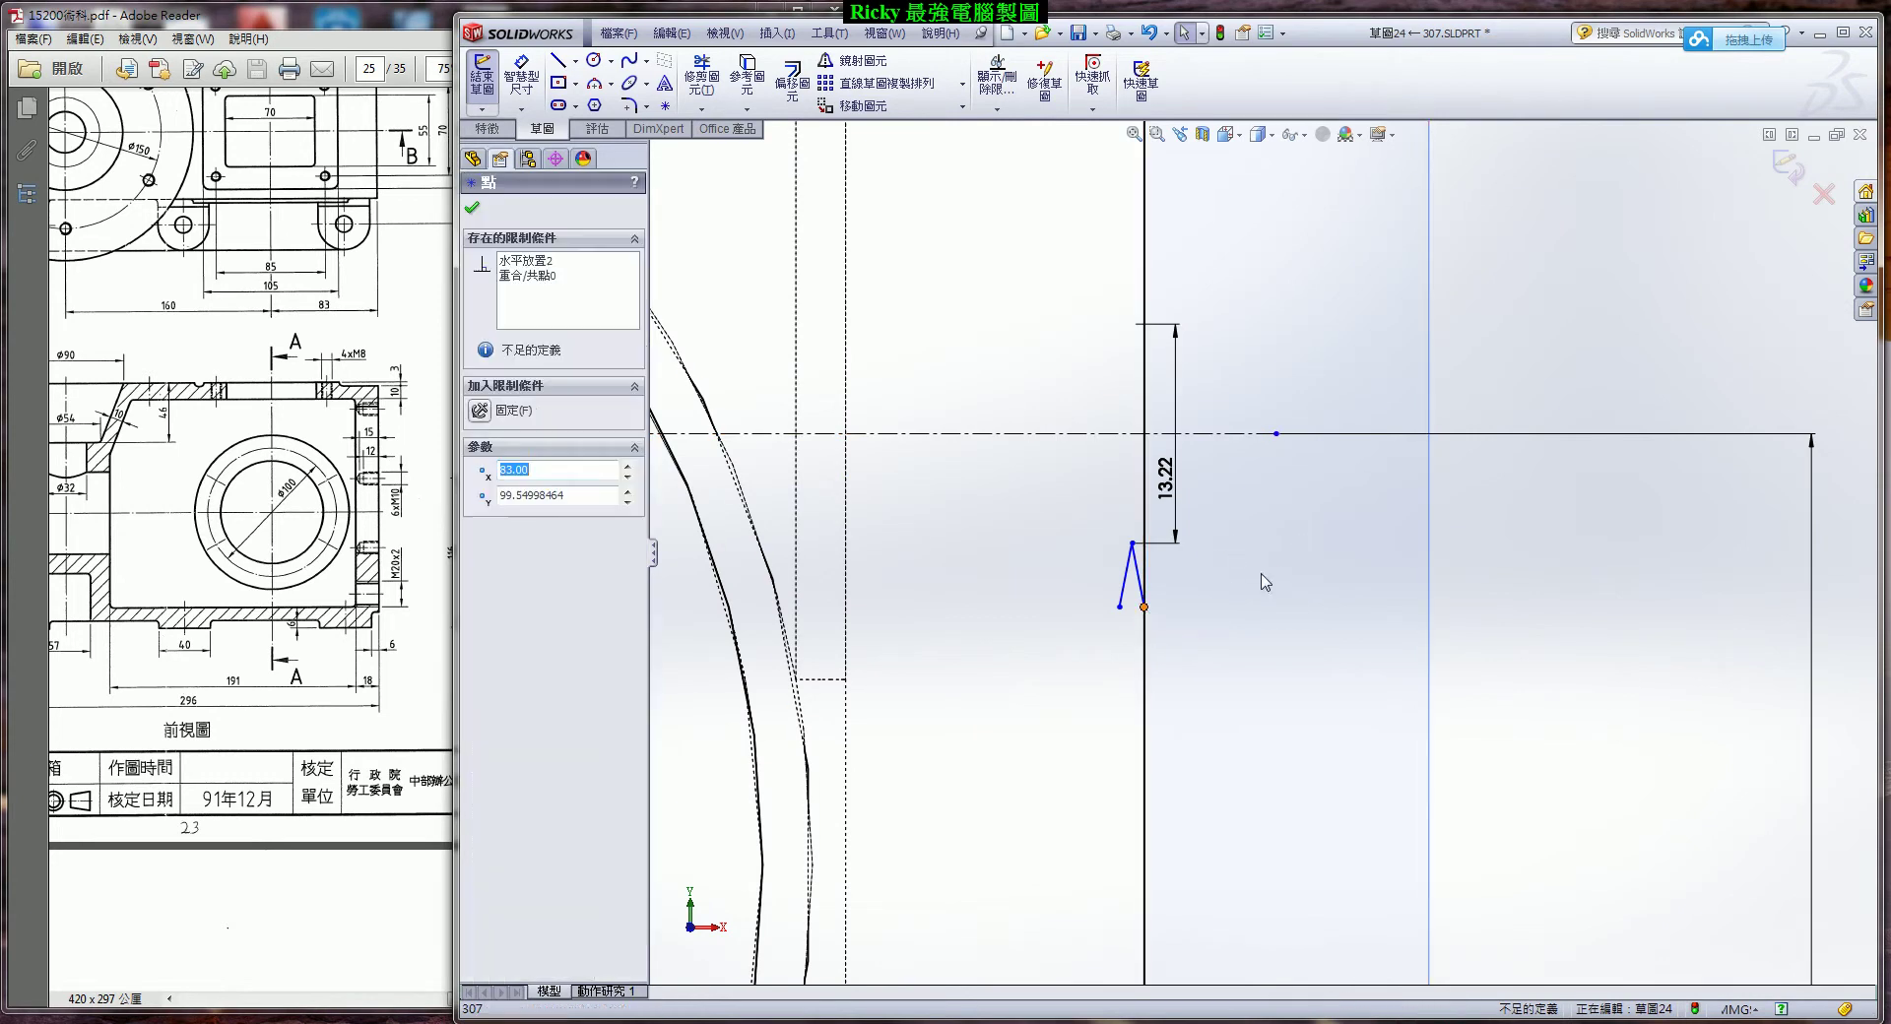
{"action": "left_click", "coordinate": [1238, 445]}
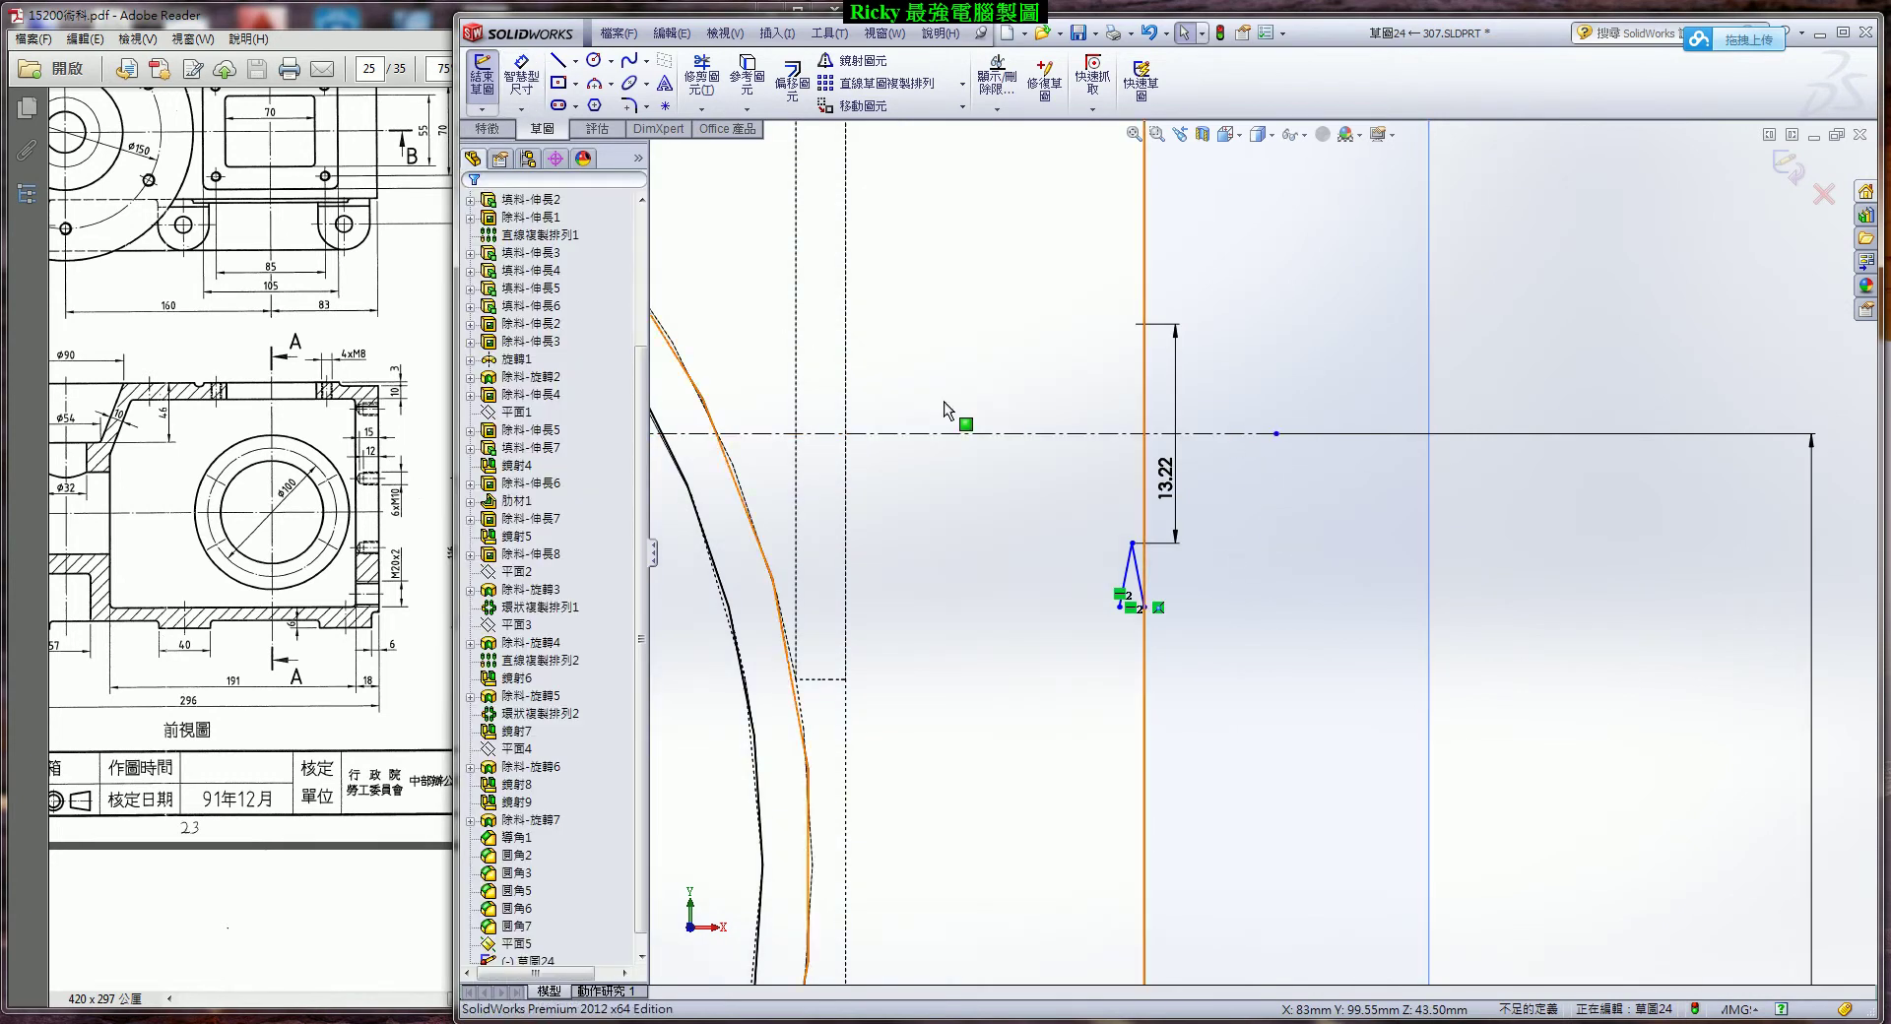
Dimension the lower-right vertex to the centreline at 10 mm.
{"action": "left_click", "coordinate": [521, 79]}
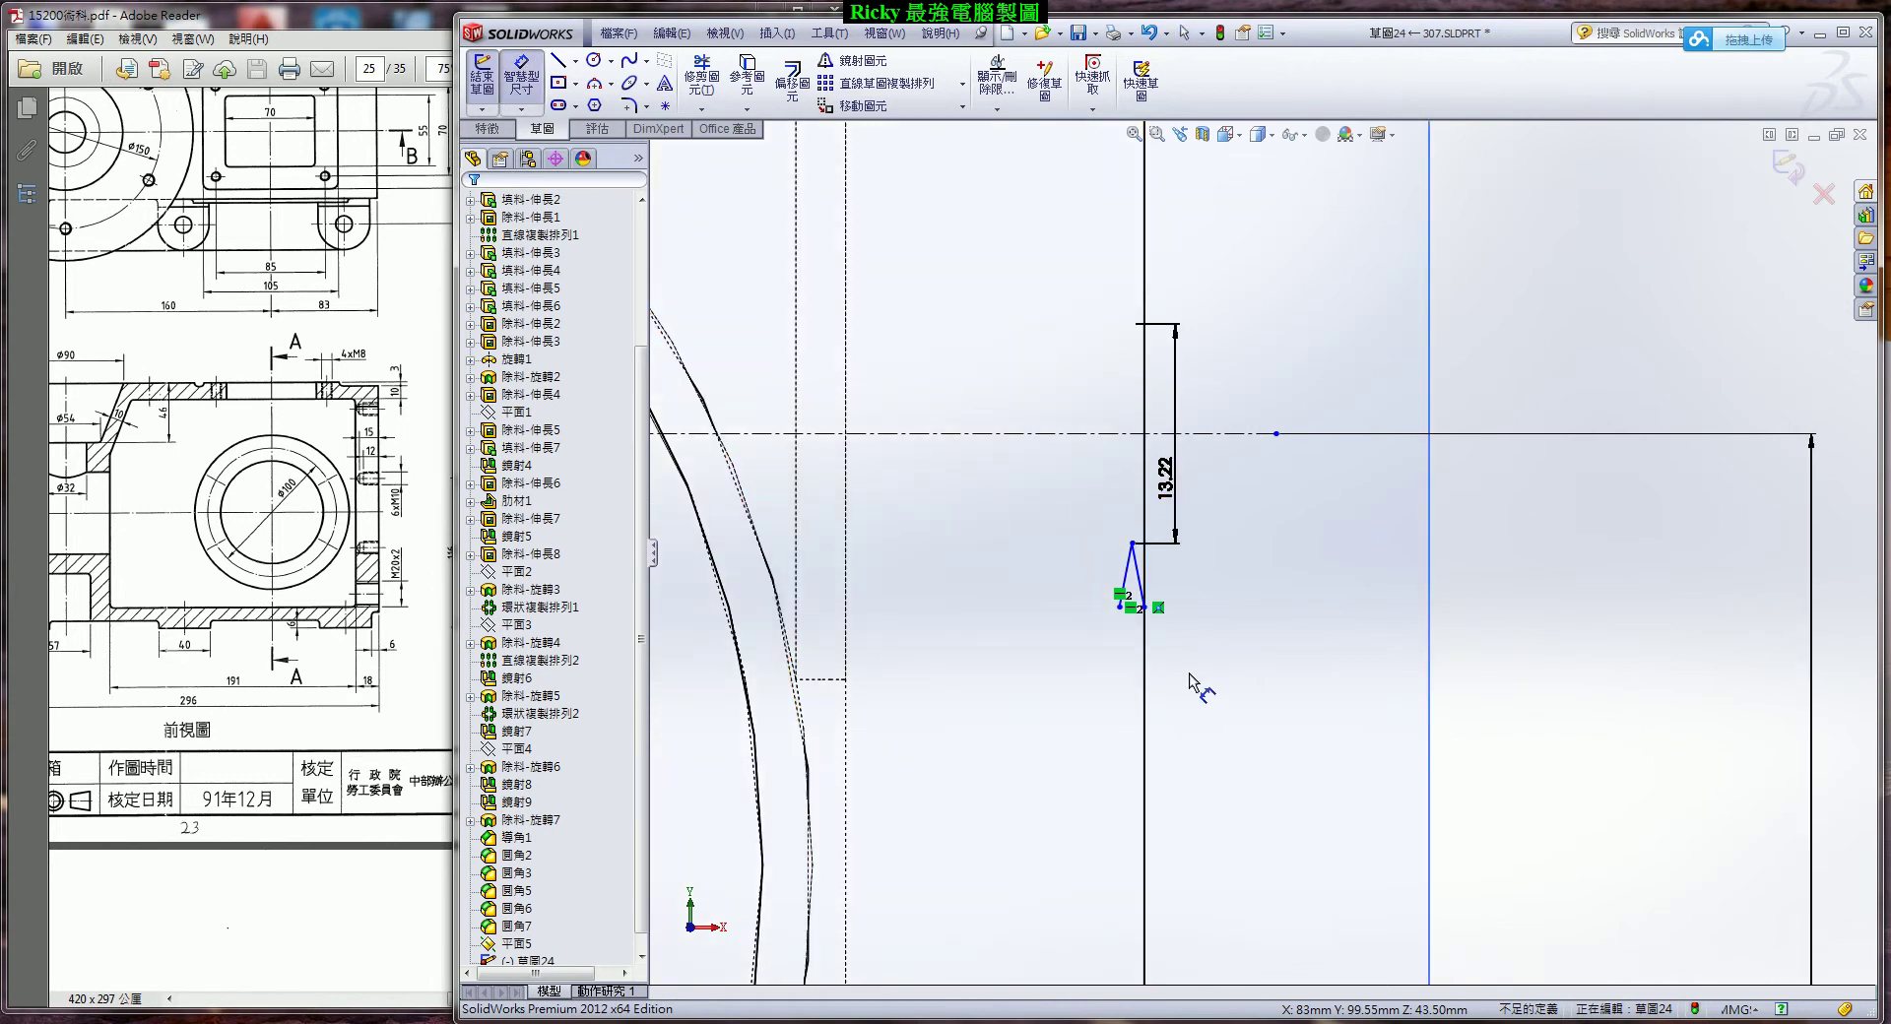
{"action": "left_click", "coordinate": [1143, 607]}
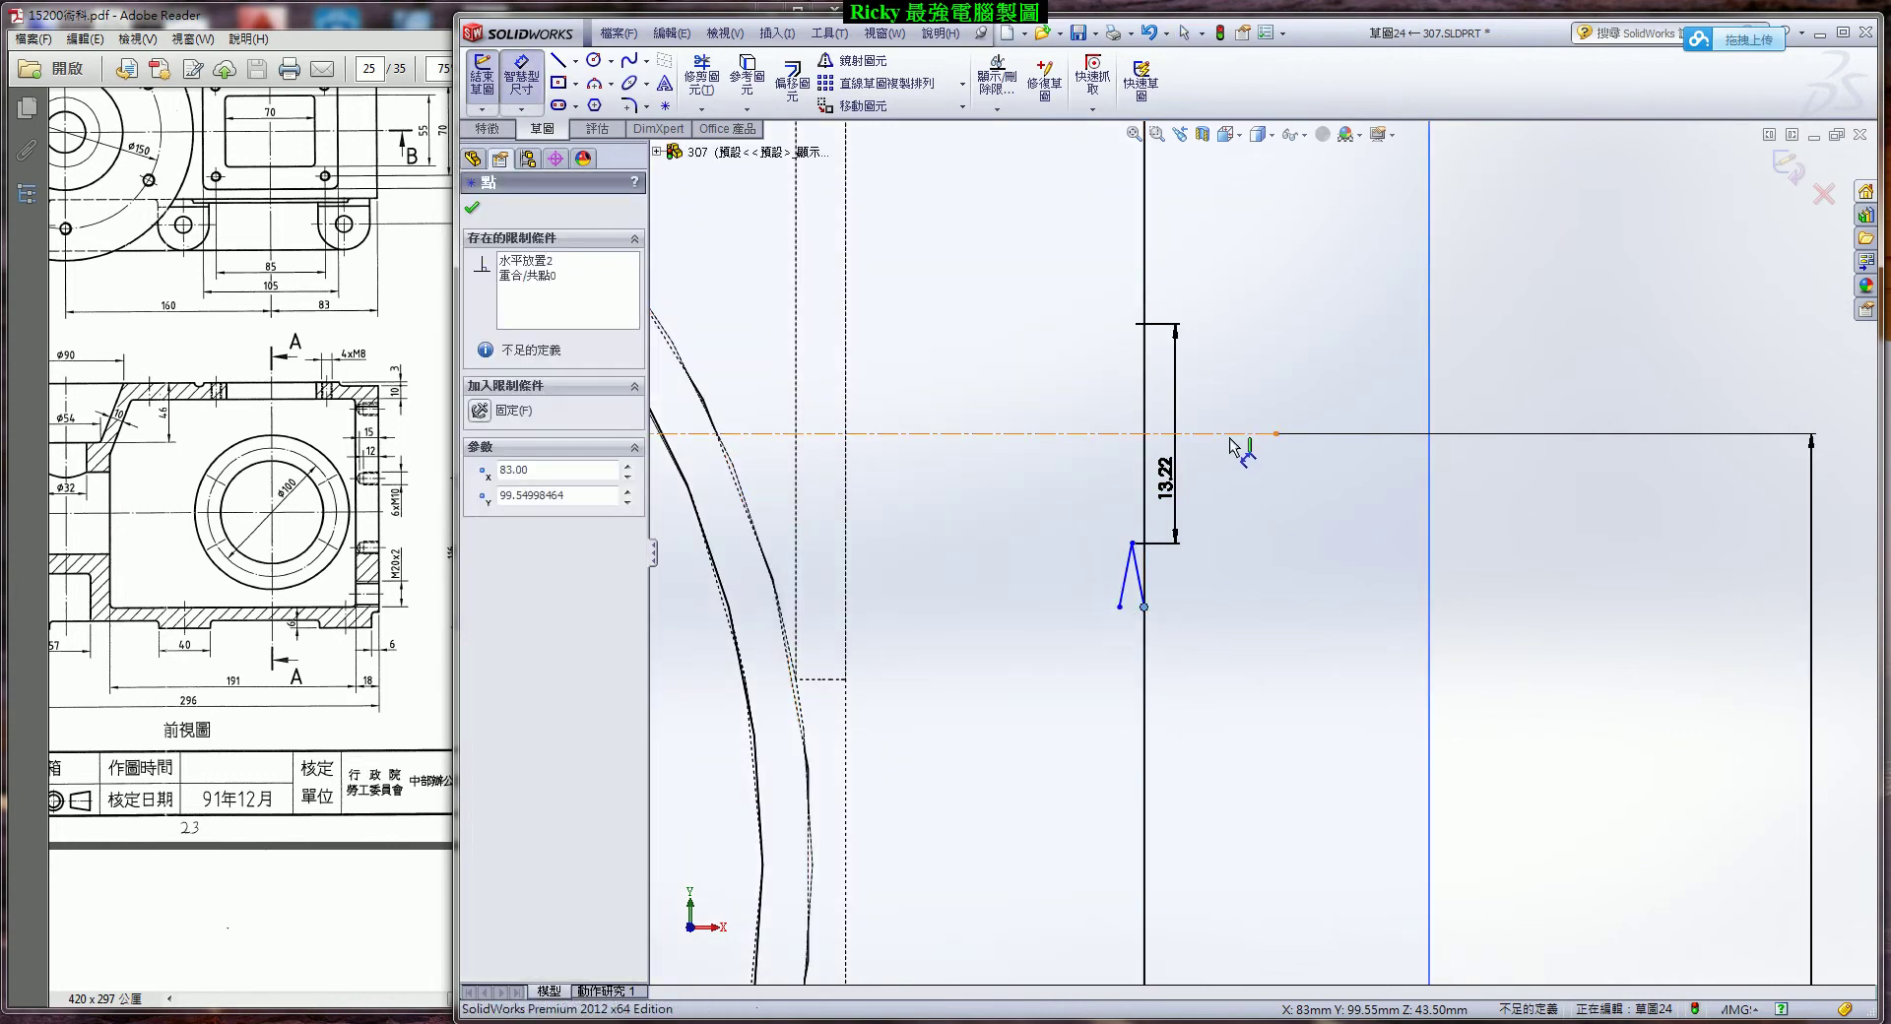
{"action": "left_click", "coordinate": [1233, 434]}
{"action": "left_click", "coordinate": [1510, 394]}
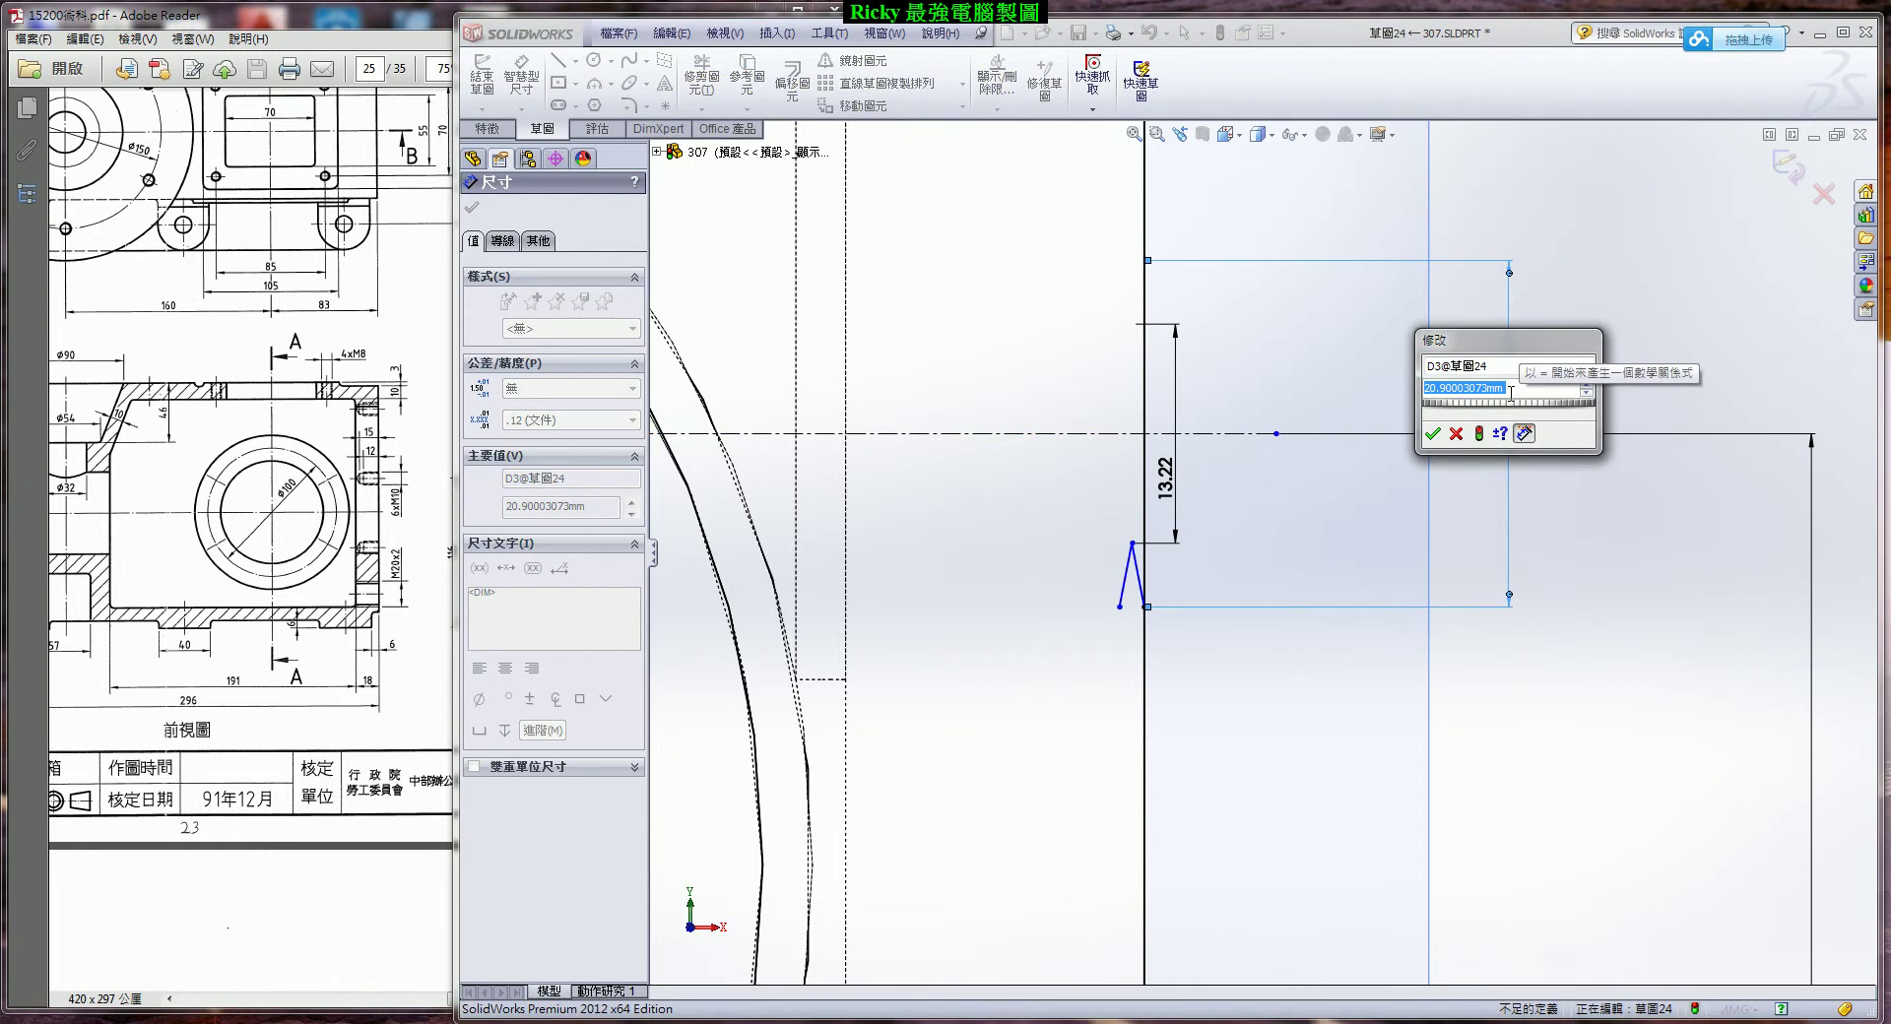
{"action": "type", "text": "10"}
{"action": "key", "text": "Return"}
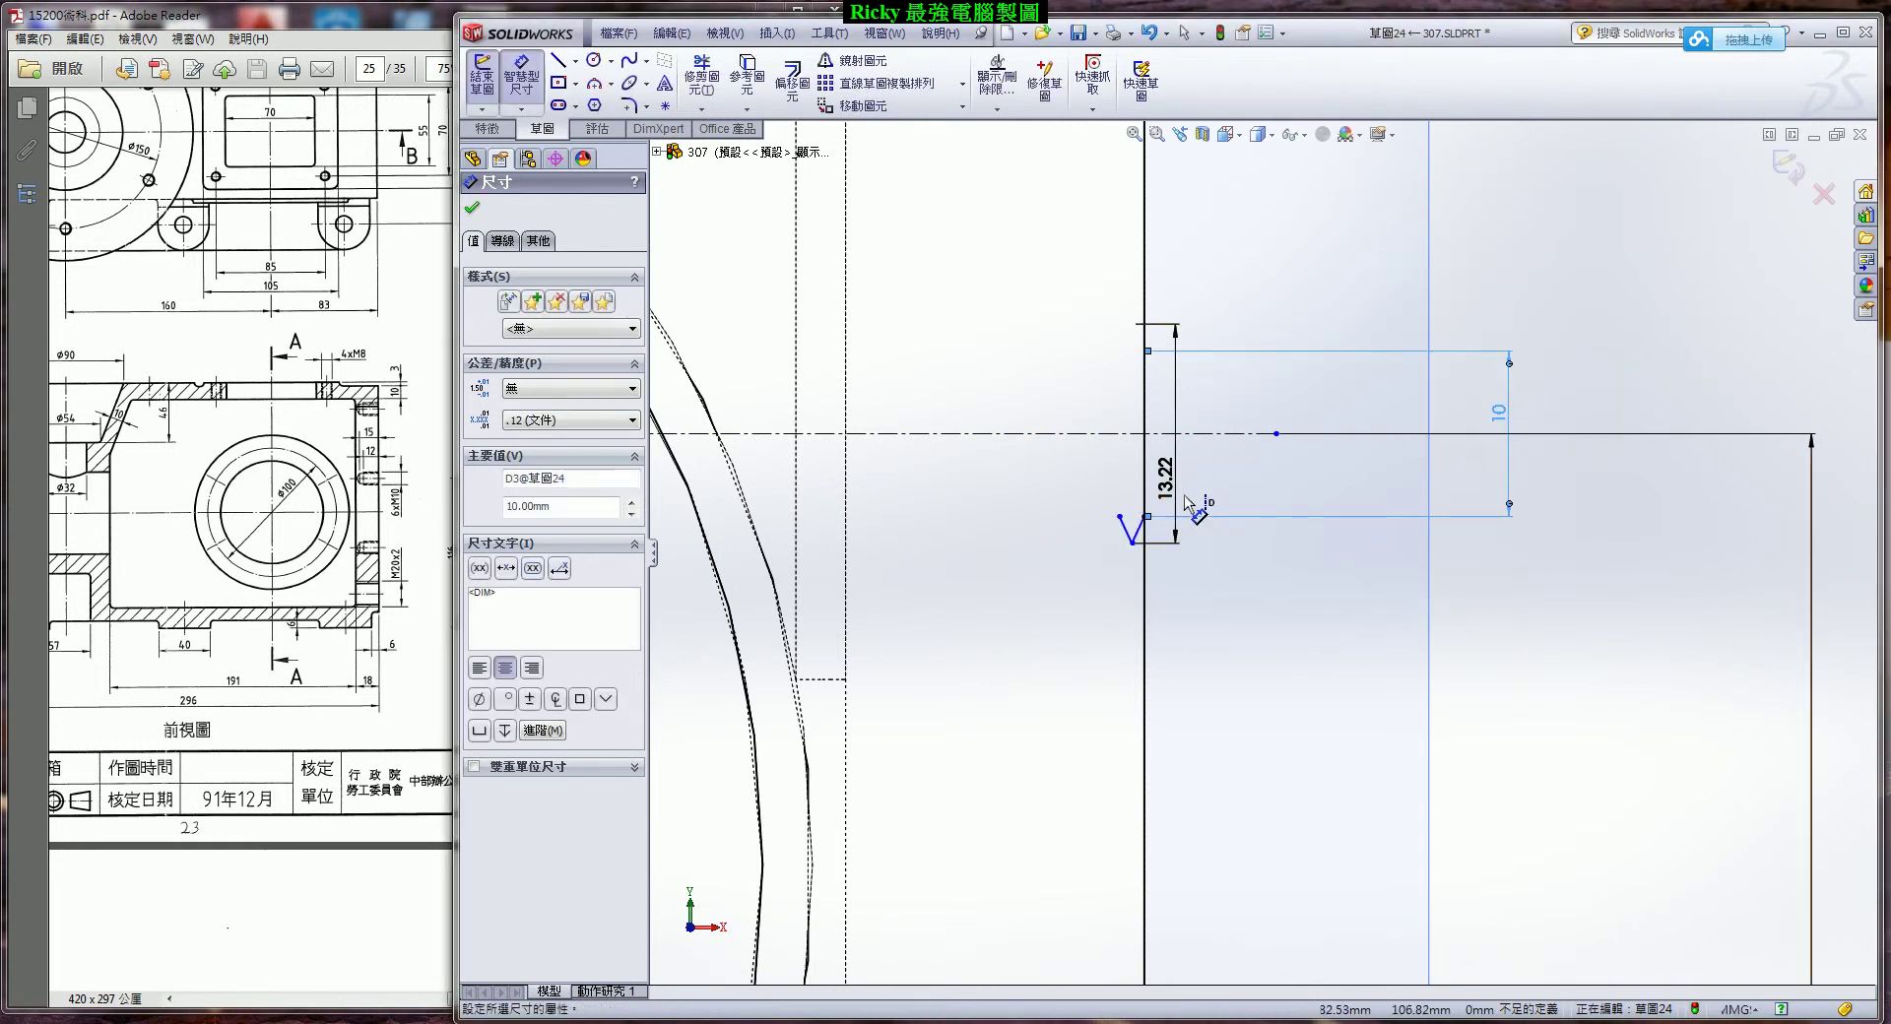
Change the 13.22 dimension to 8 mm and nudge the V's left endpoint.
{"action": "left_click", "coordinate": [1186, 483]}
{"action": "key", "text": "Return"}
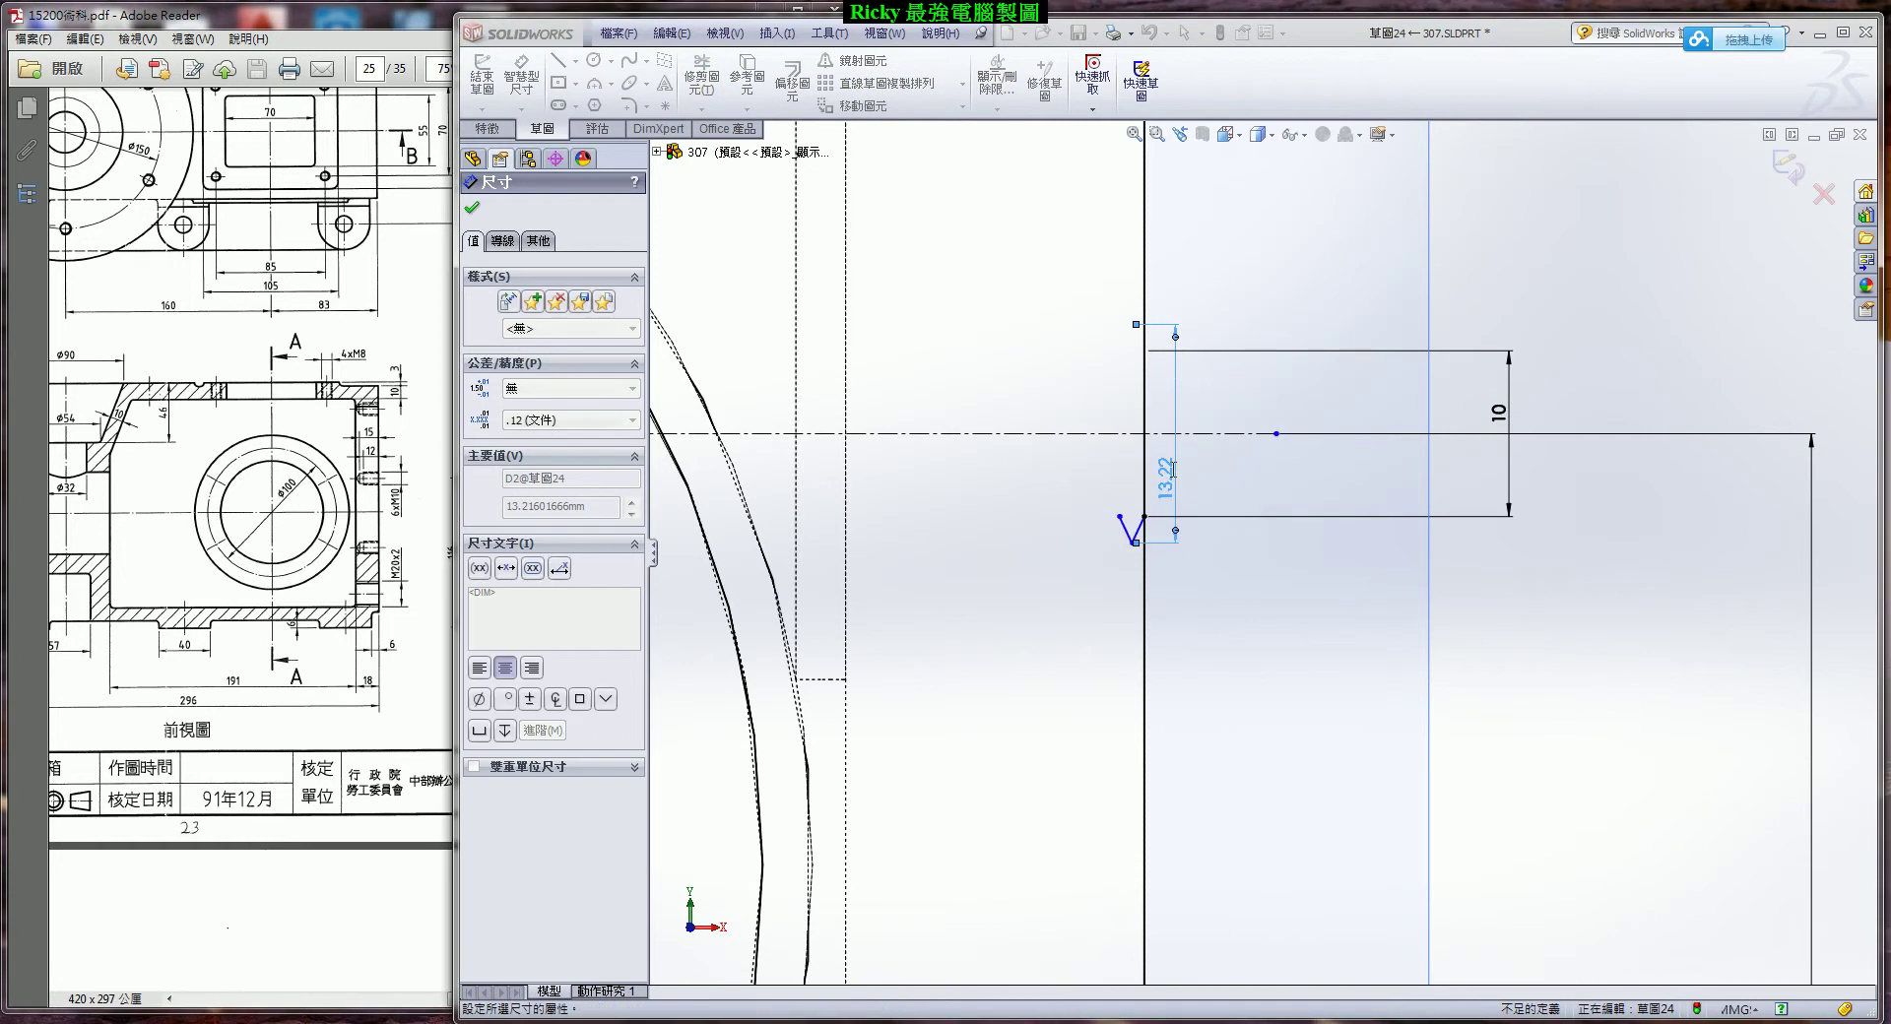
{"action": "double_click", "coordinate": [1165, 477]}
{"action": "type", "text": "8"}
{"action": "key", "text": "Return"}
{"action": "scroll", "coordinate": [1177, 507], "scroll_direction": "down", "scroll_amount": 2}
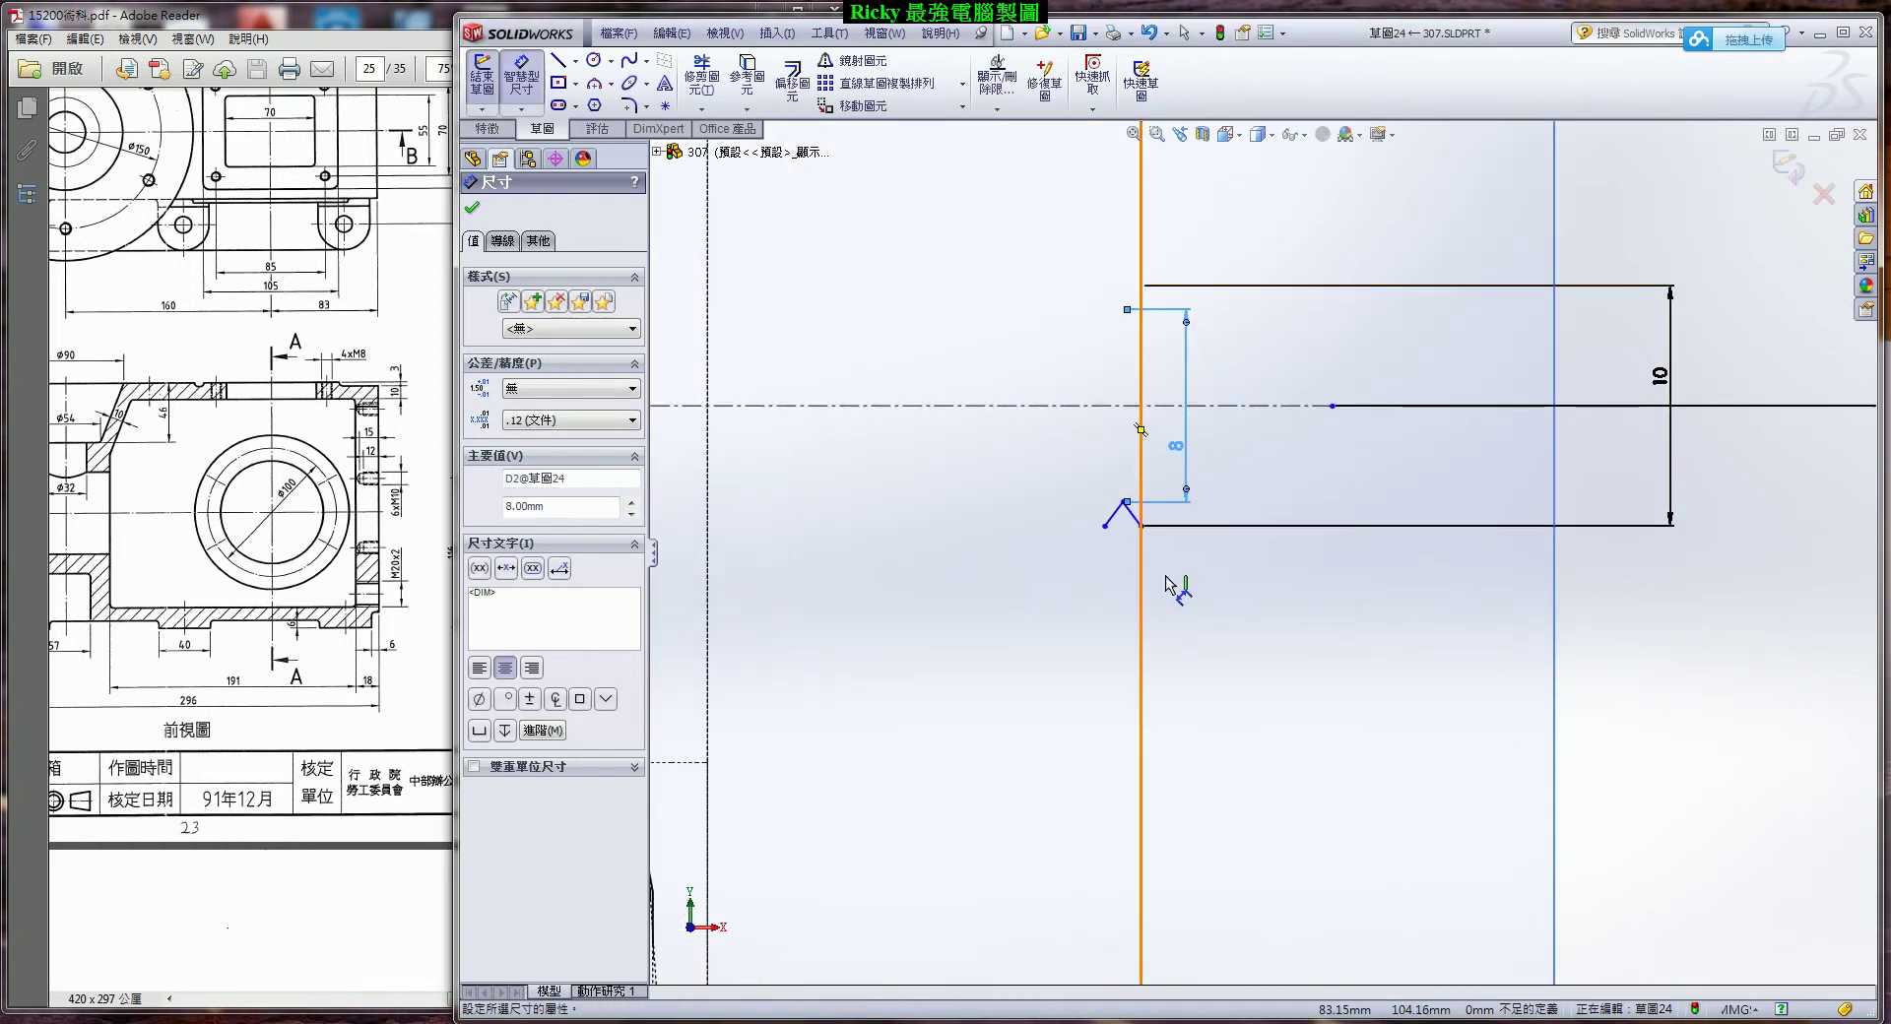
{"action": "key", "text": "Escape"}
{"action": "left_click_drag", "start_coordinate": [1105, 532], "coordinate": [1101, 542]}
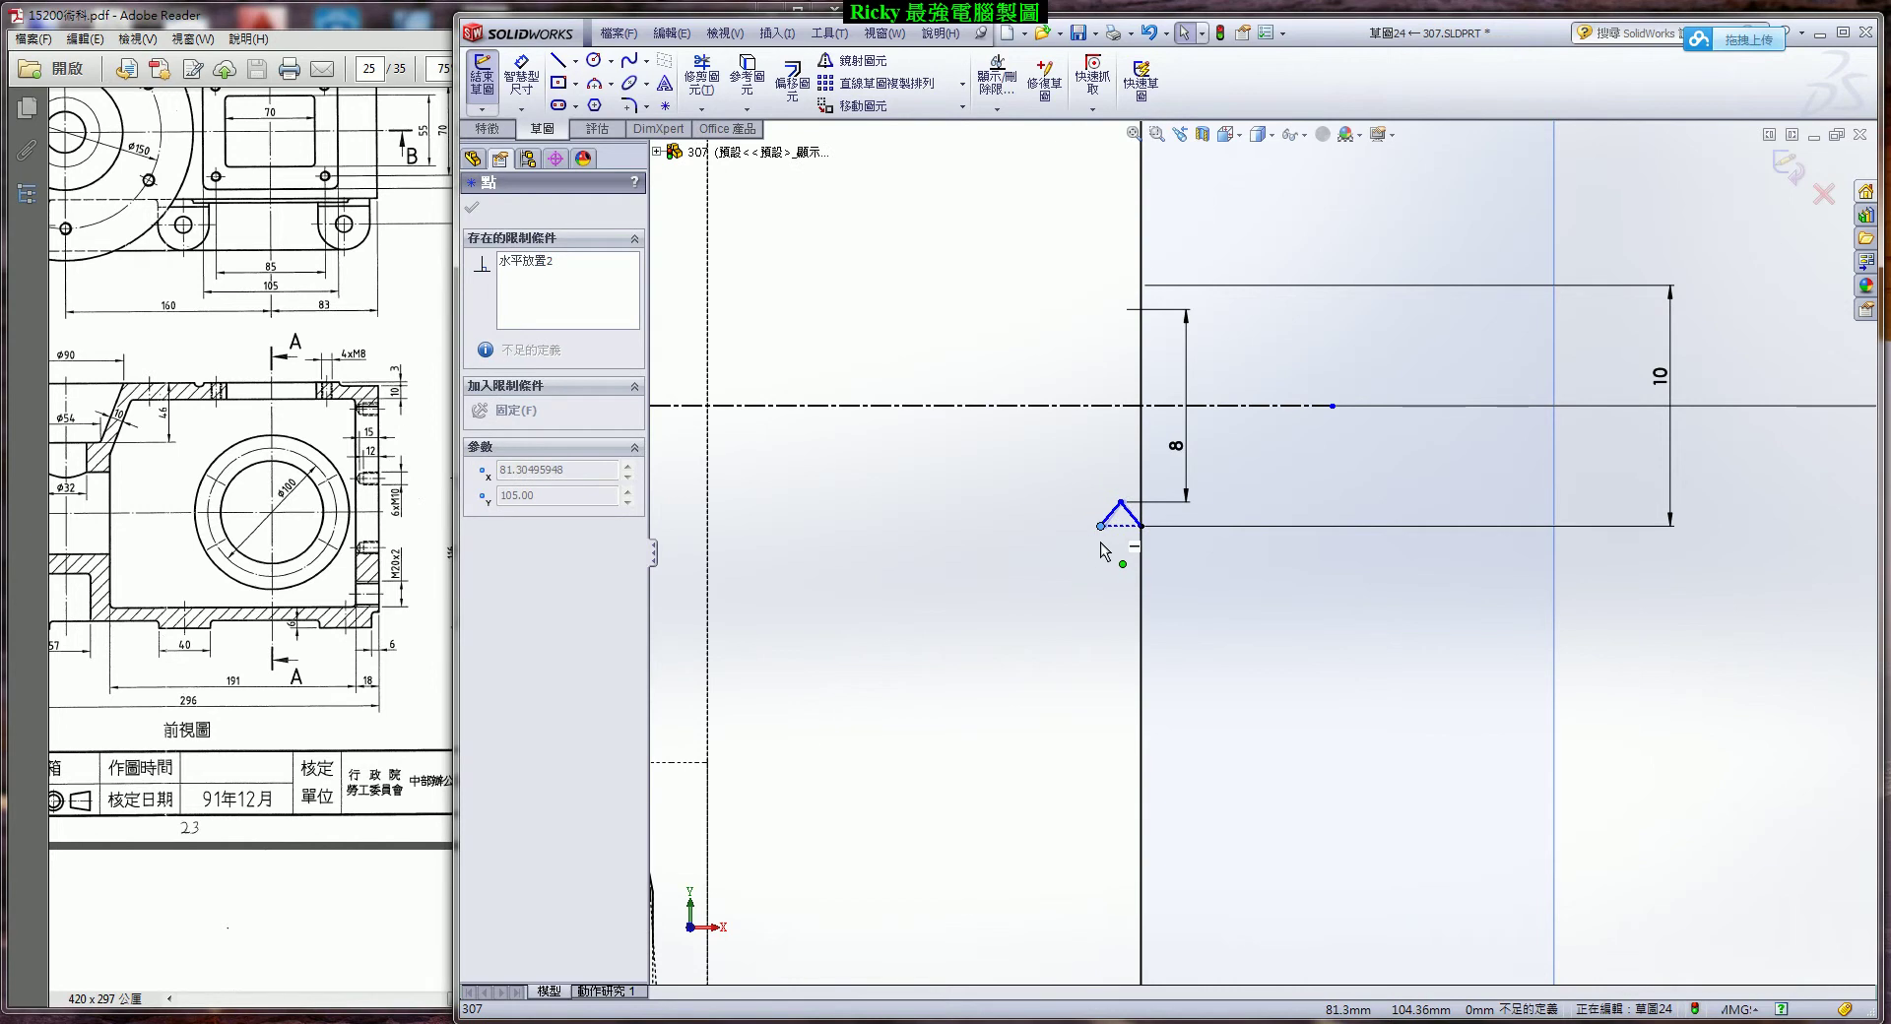
{"action": "scroll", "coordinate": [1105, 547], "scroll_direction": "down", "scroll_amount": 2}
Dimension the short slanted triangle edge to 0.75 mm.
{"action": "key", "text": "d"}
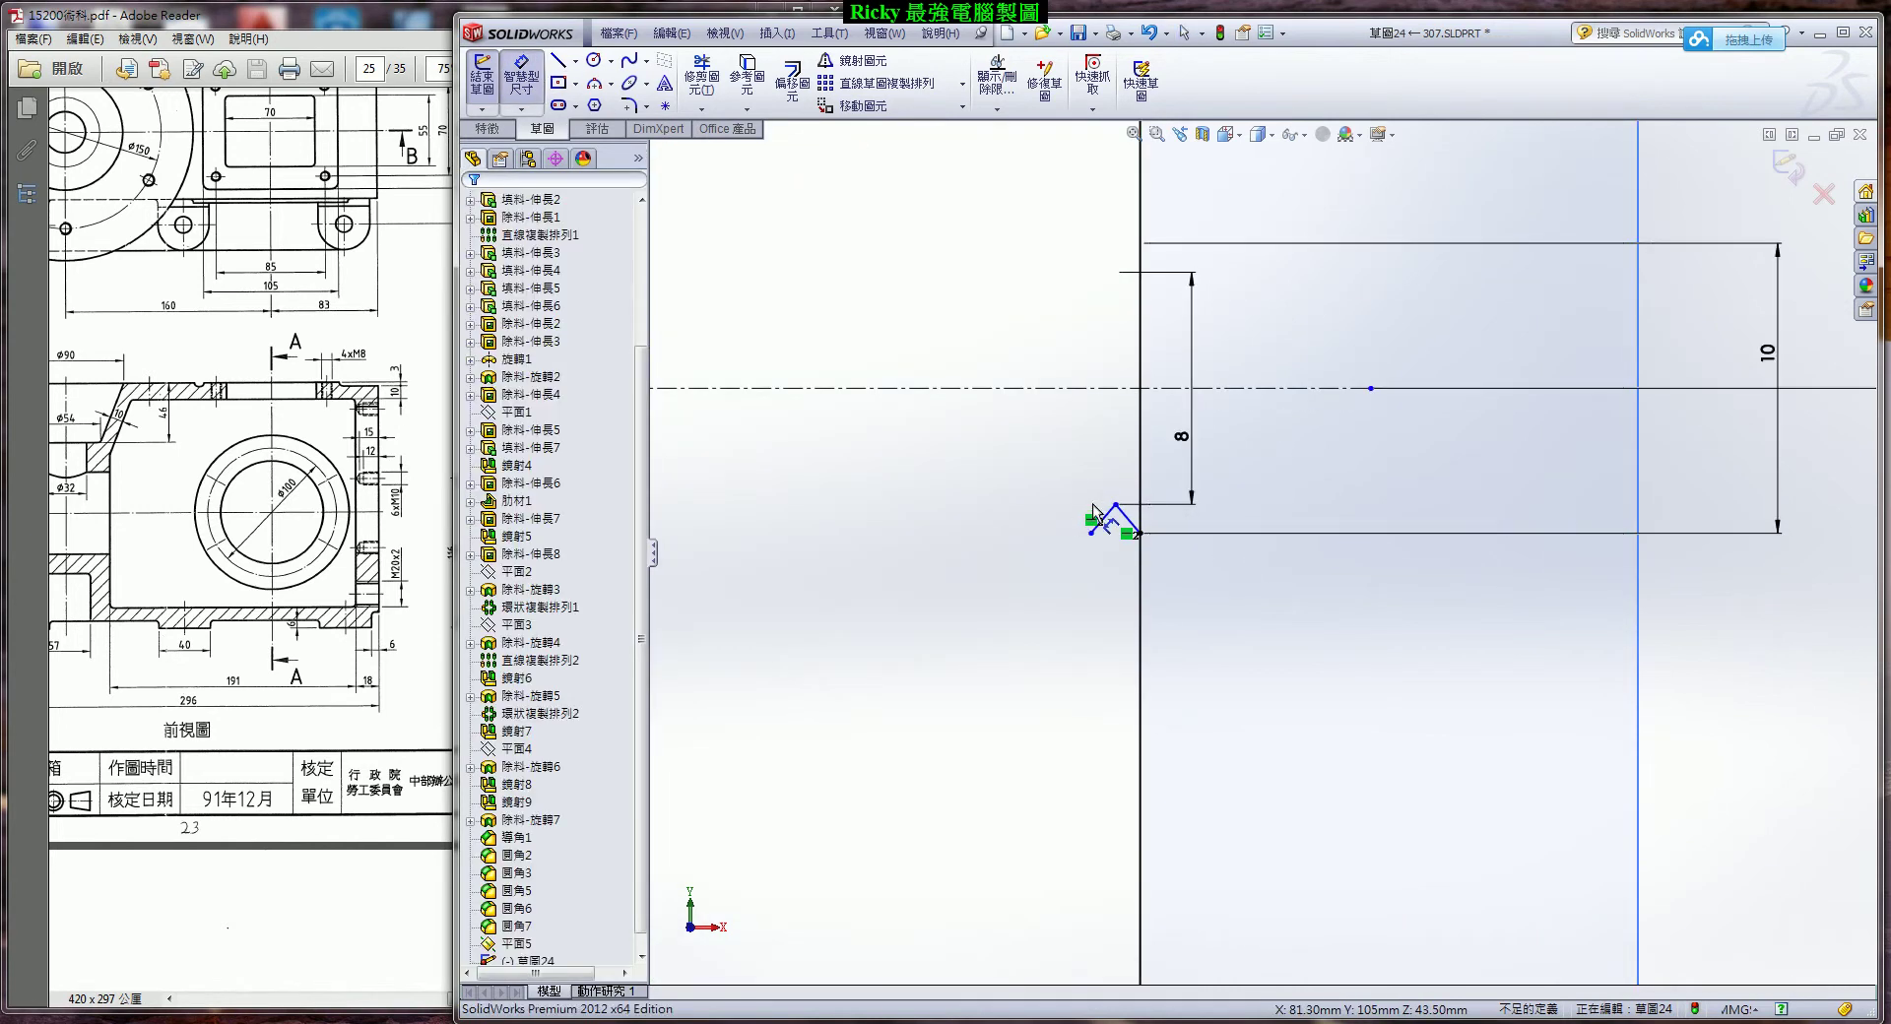
{"action": "left_click", "coordinate": [1129, 522]}
{"action": "left_click", "coordinate": [1131, 461]}
{"action": "type", "text": "0.75"}
{"action": "key", "text": "Return"}
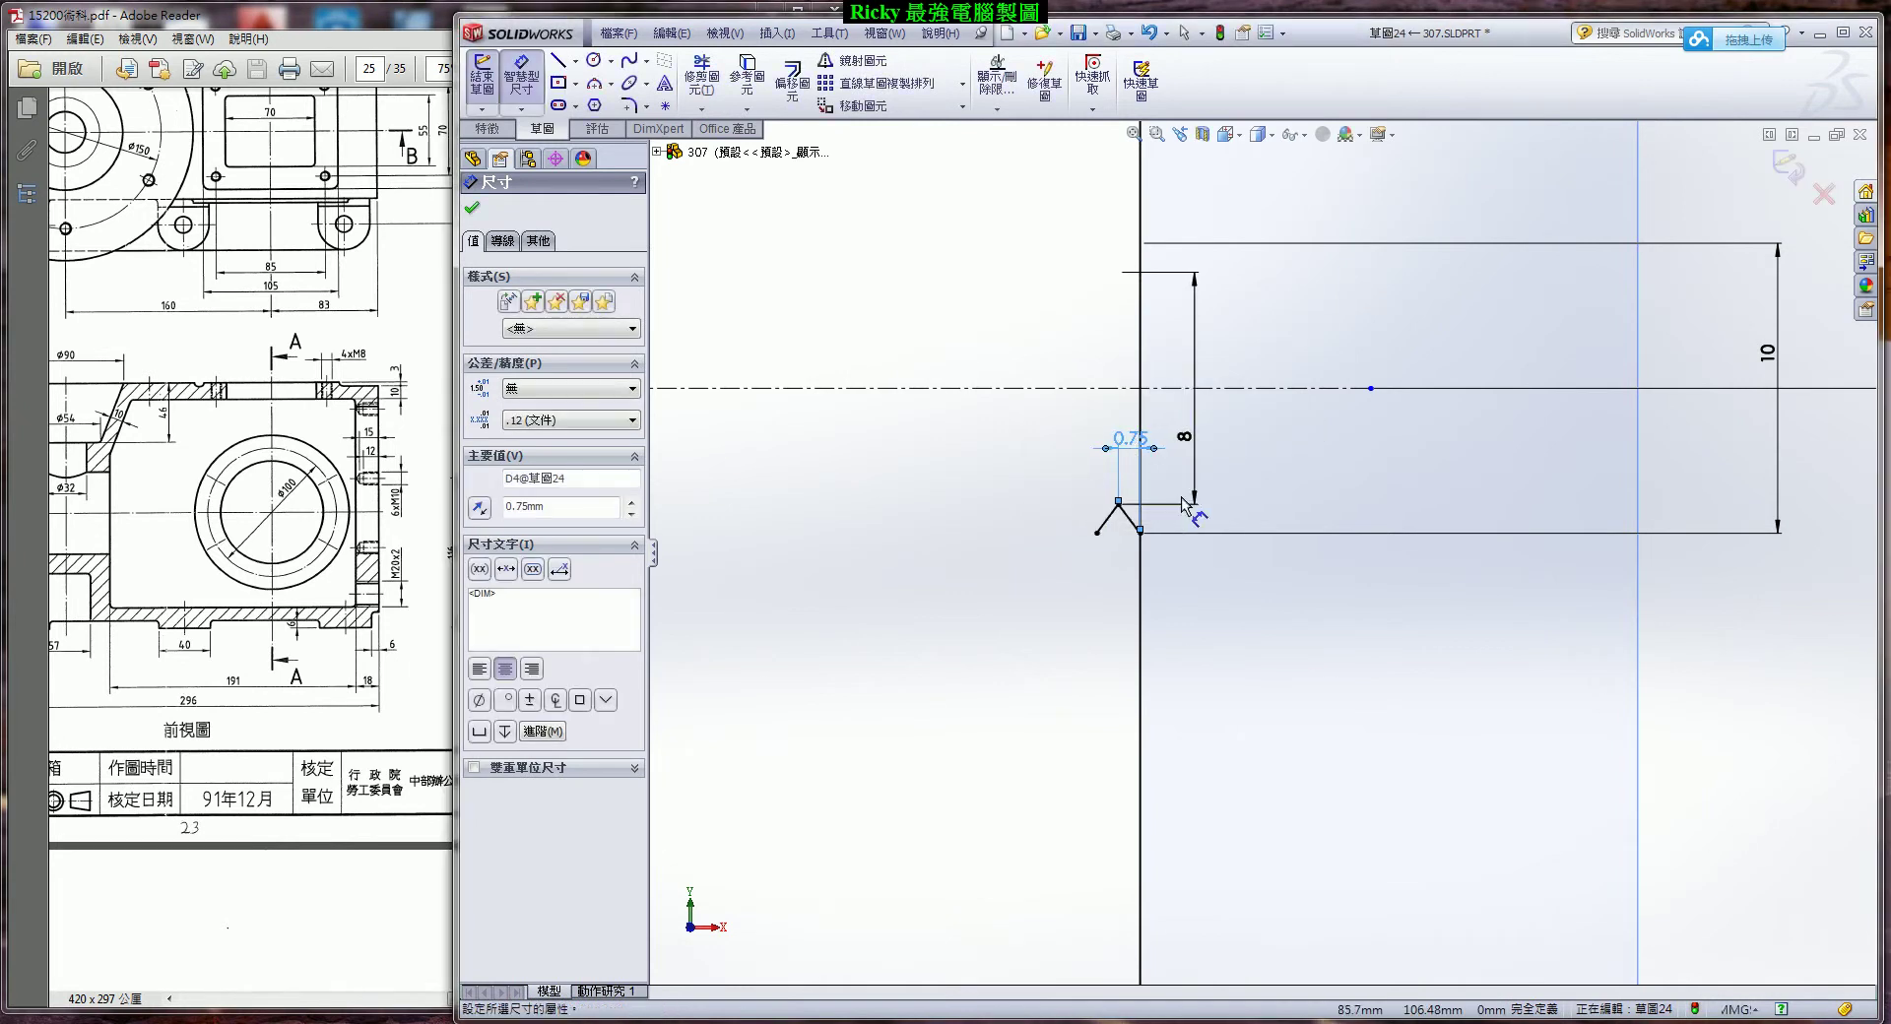
{"action": "scroll", "coordinate": [1122, 437], "scroll_direction": "up", "scroll_amount": 2}
Exit the sketch and reopen 草圖24 for editing.
{"action": "left_click", "coordinate": [1788, 165]}
{"action": "scroll", "coordinate": [1790, 514], "scroll_direction": "up", "scroll_amount": 6}
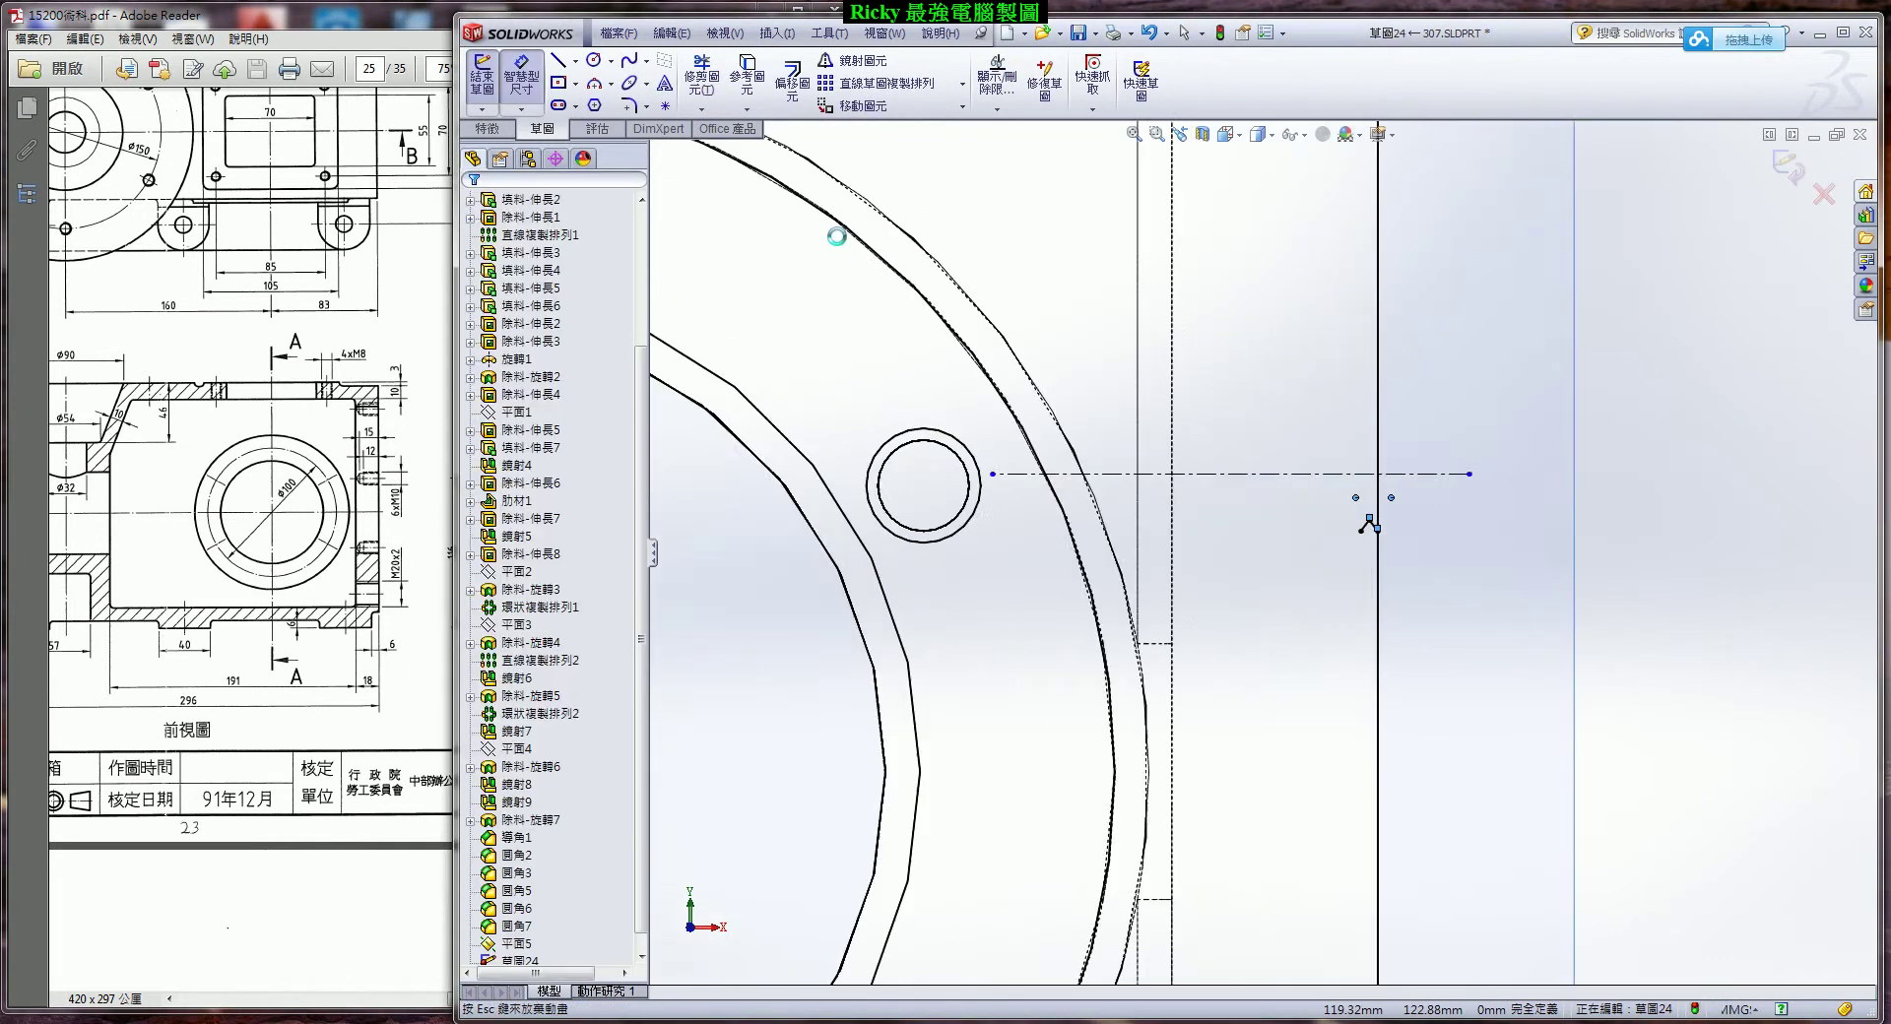
{"action": "scroll", "coordinate": [1787, 514], "scroll_direction": "down", "scroll_amount": 5}
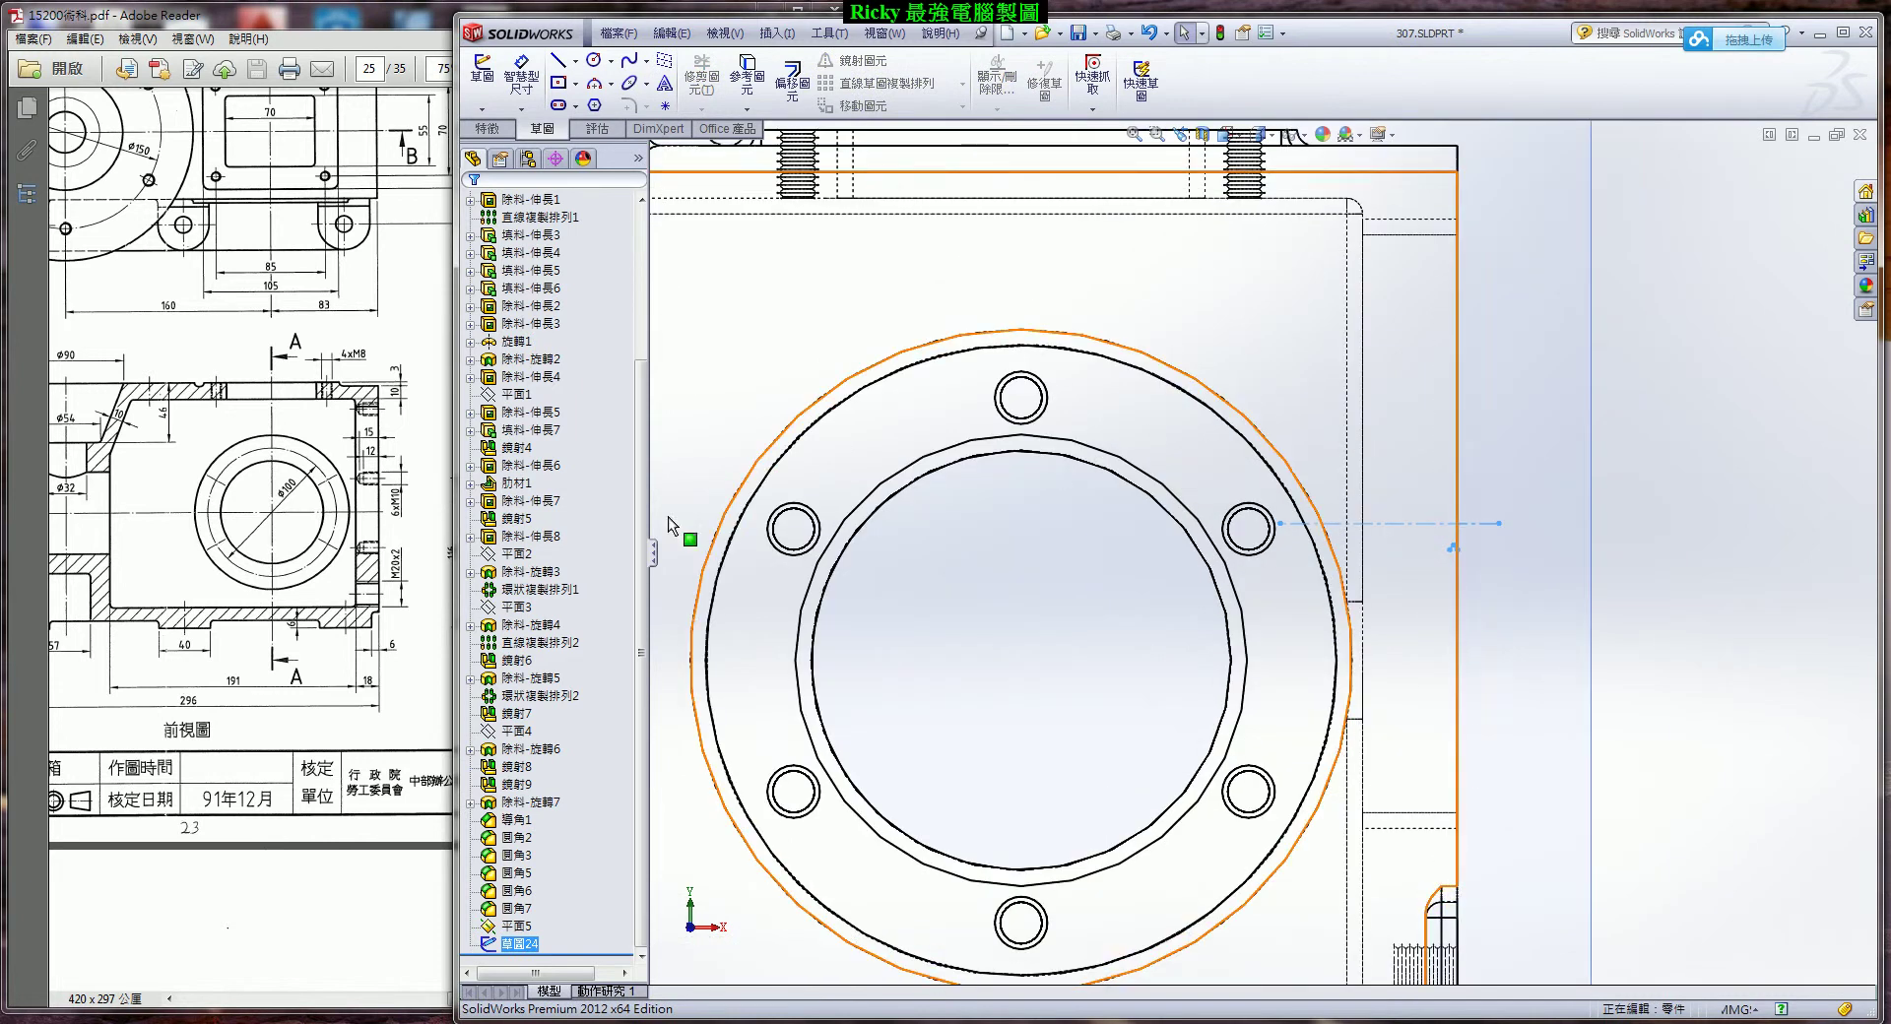
{"action": "right_click", "coordinate": [542, 942]}
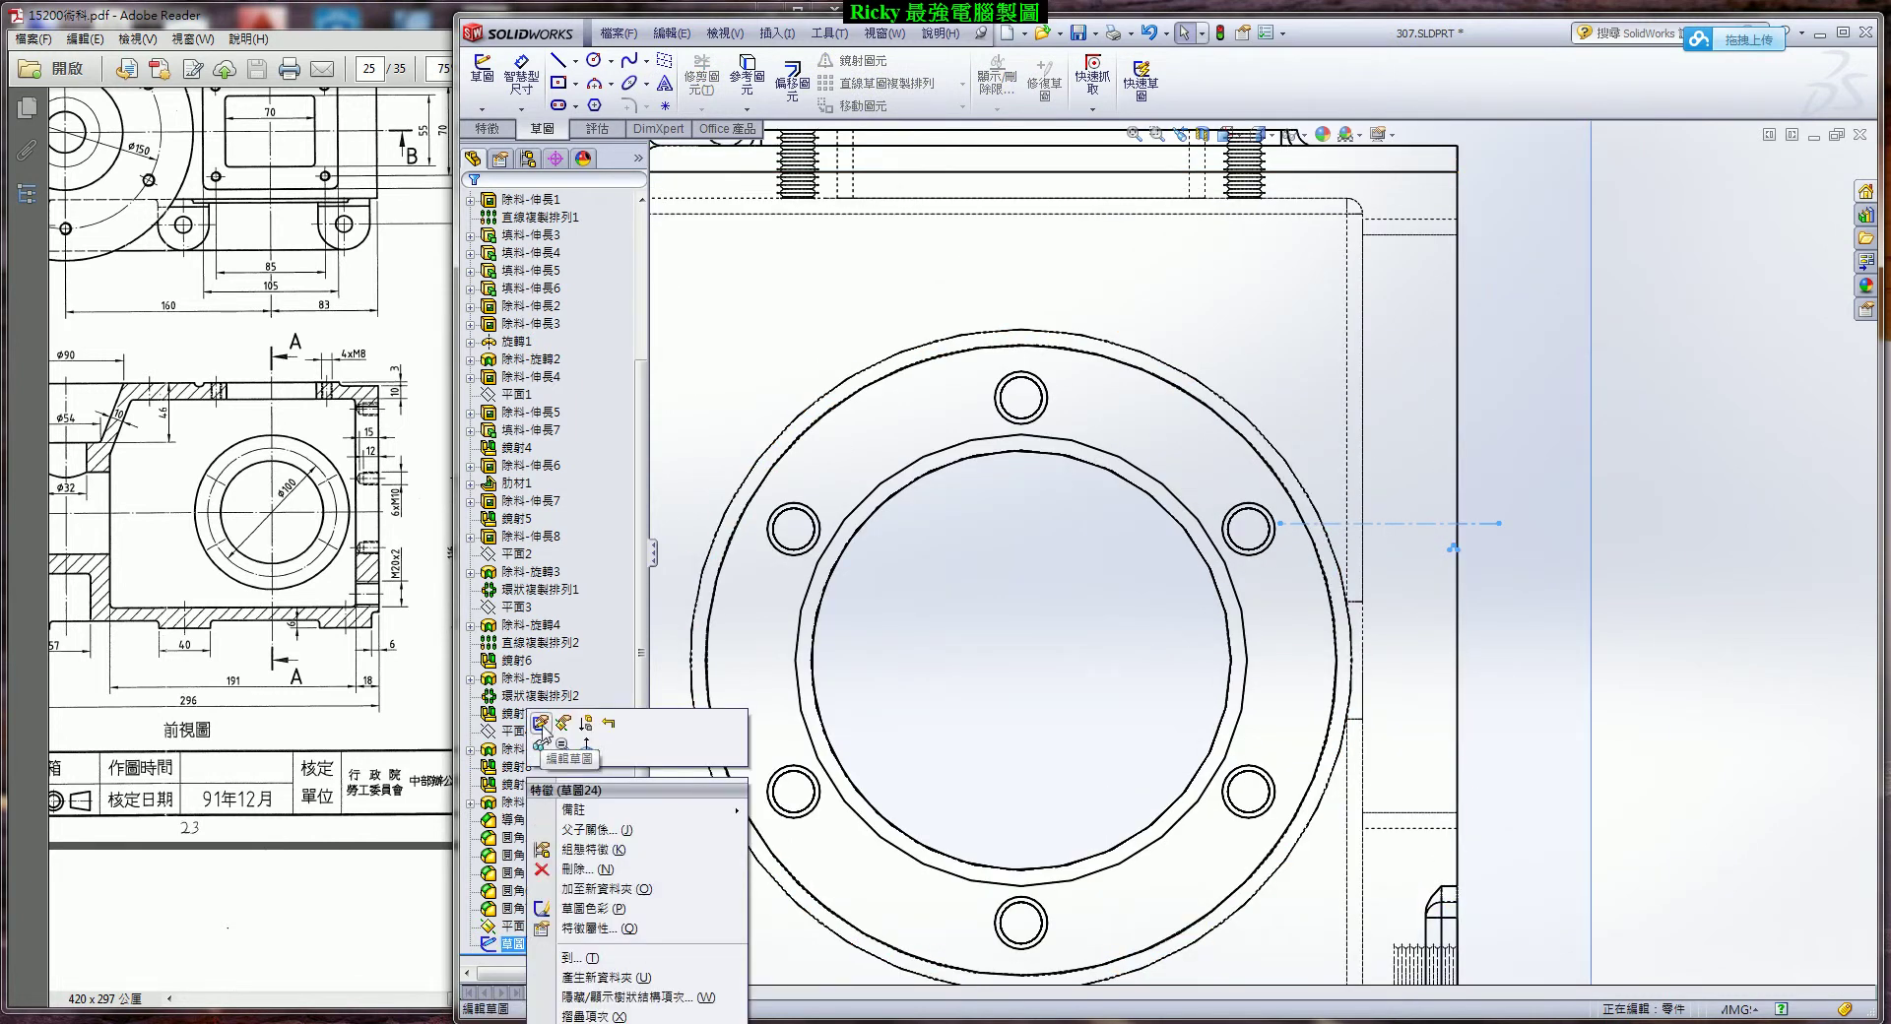
{"action": "left_click", "coordinate": [536, 730]}
Linear-pattern the two tooth lines 8 times at 1.5 mm spacing in the 180° direction.
{"action": "left_click", "coordinate": [871, 83]}
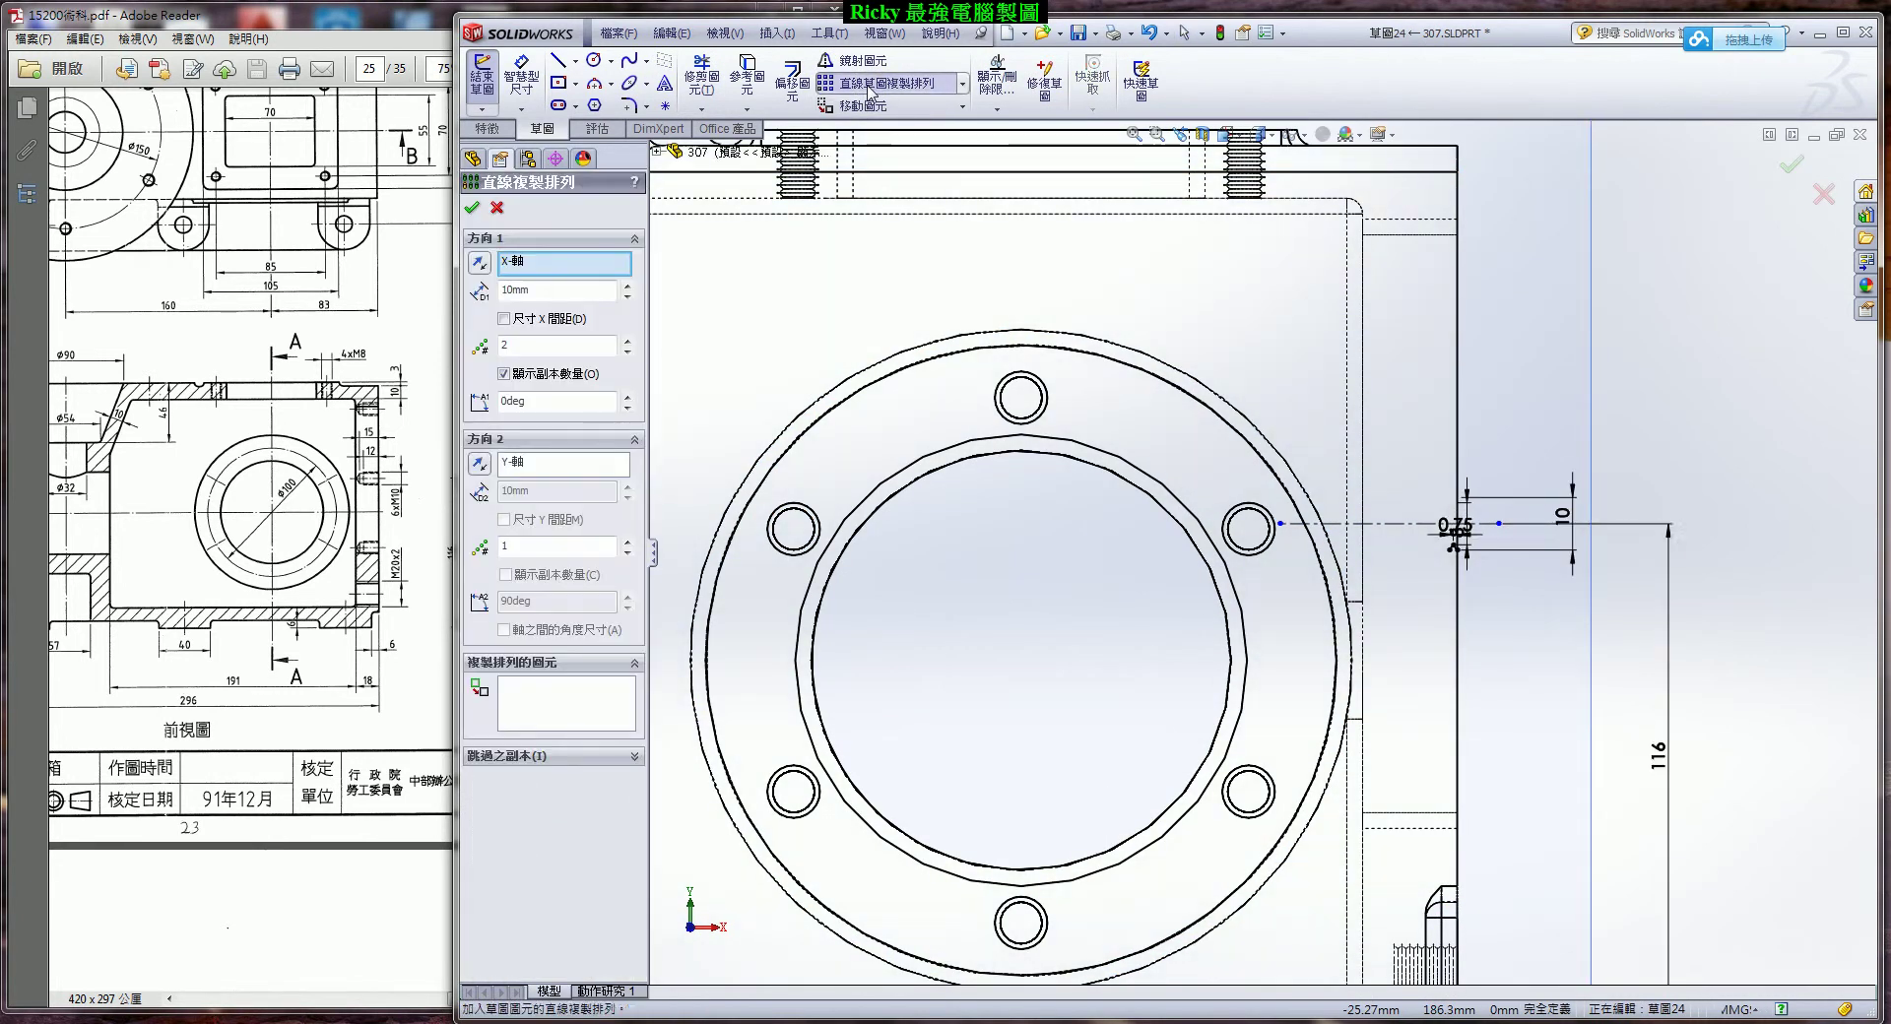
{"action": "scroll", "coordinate": [1667, 534], "scroll_direction": "down", "scroll_amount": 2}
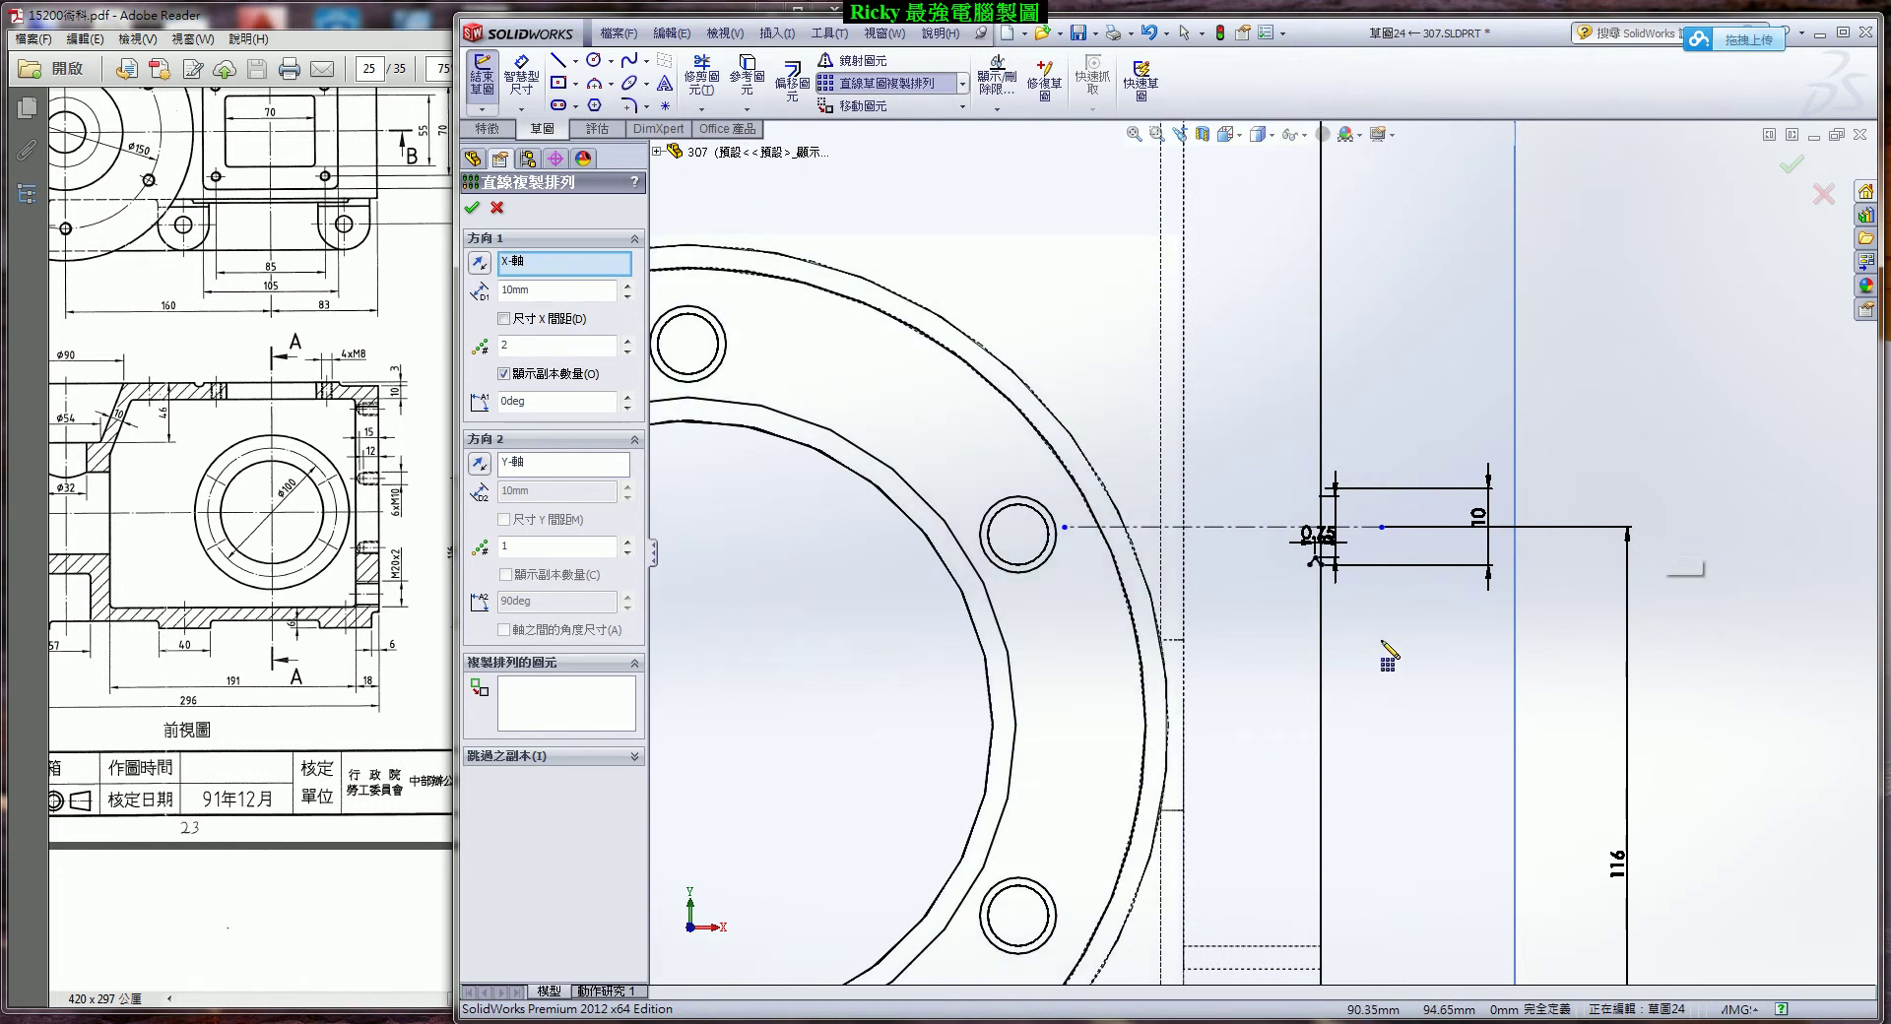
{"action": "left_click", "coordinate": [628, 341]}
{"action": "scroll", "coordinate": [1325, 551], "scroll_direction": "up", "scroll_amount": 3}
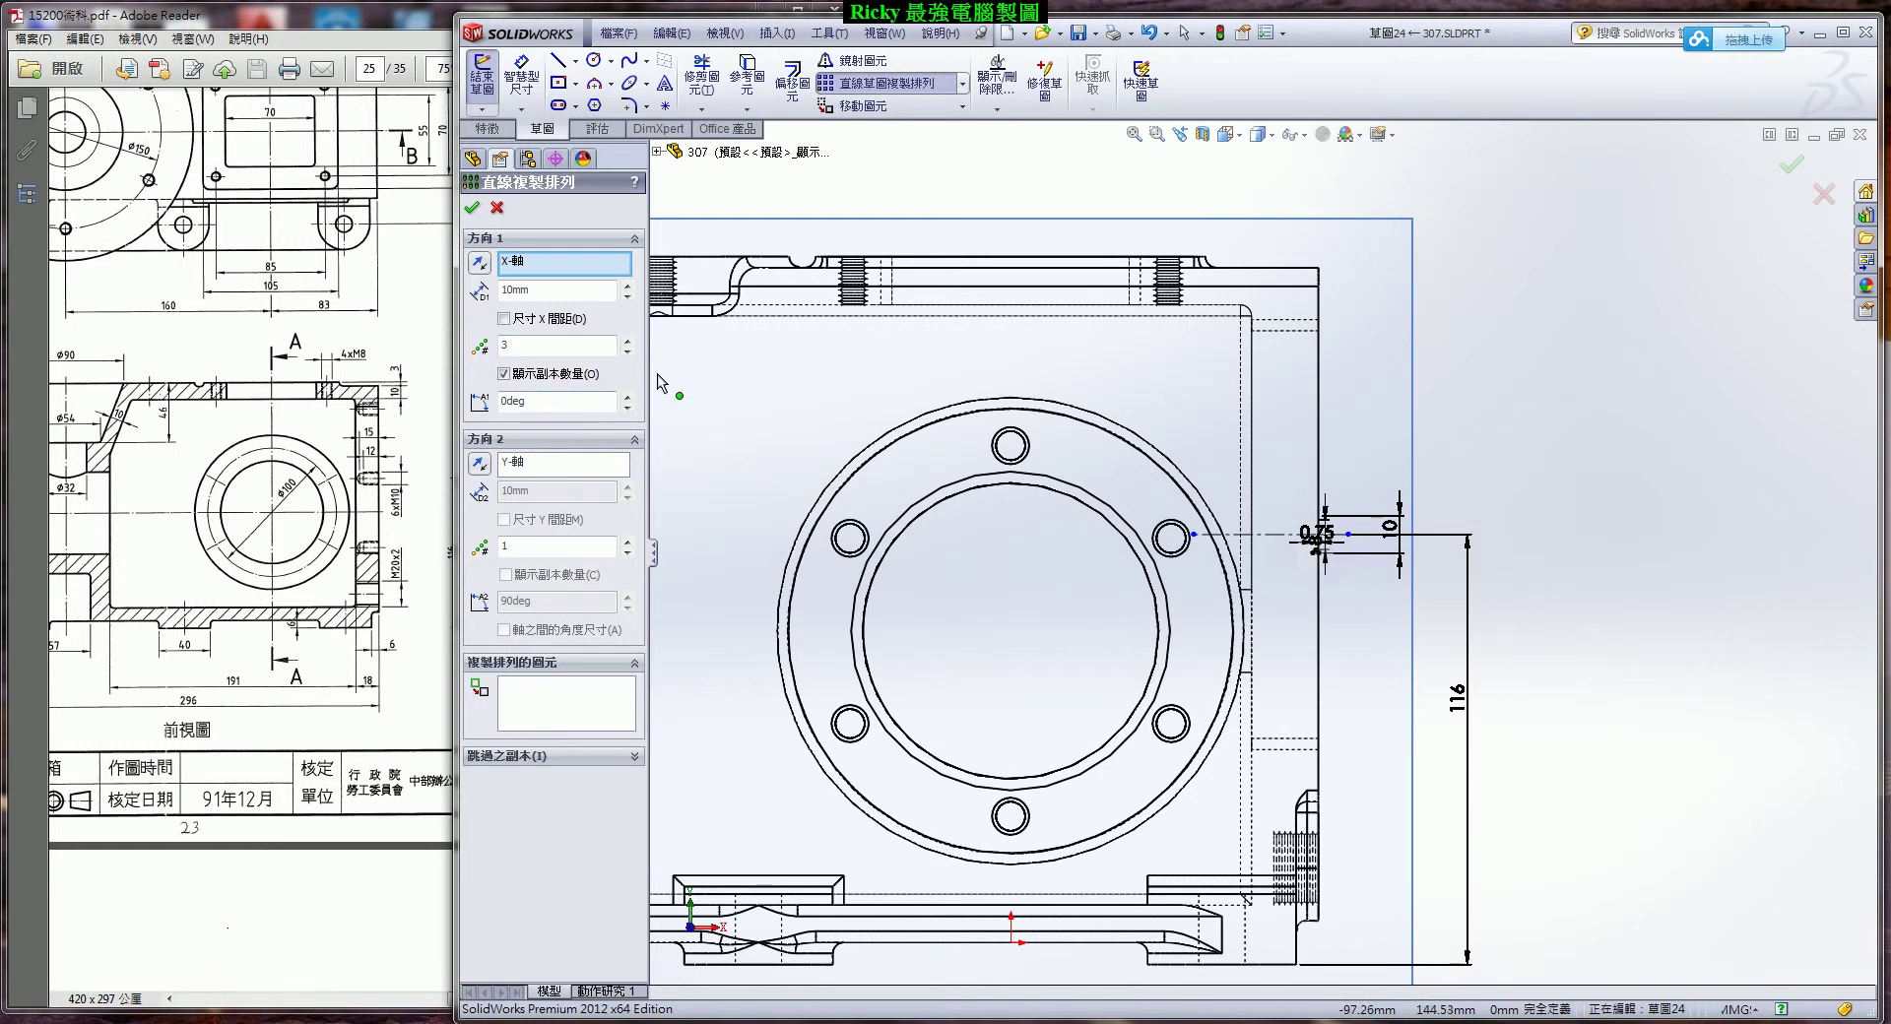
{"action": "left_click", "coordinate": [559, 694]}
{"action": "scroll", "coordinate": [1320, 552], "scroll_direction": "down", "scroll_amount": 5}
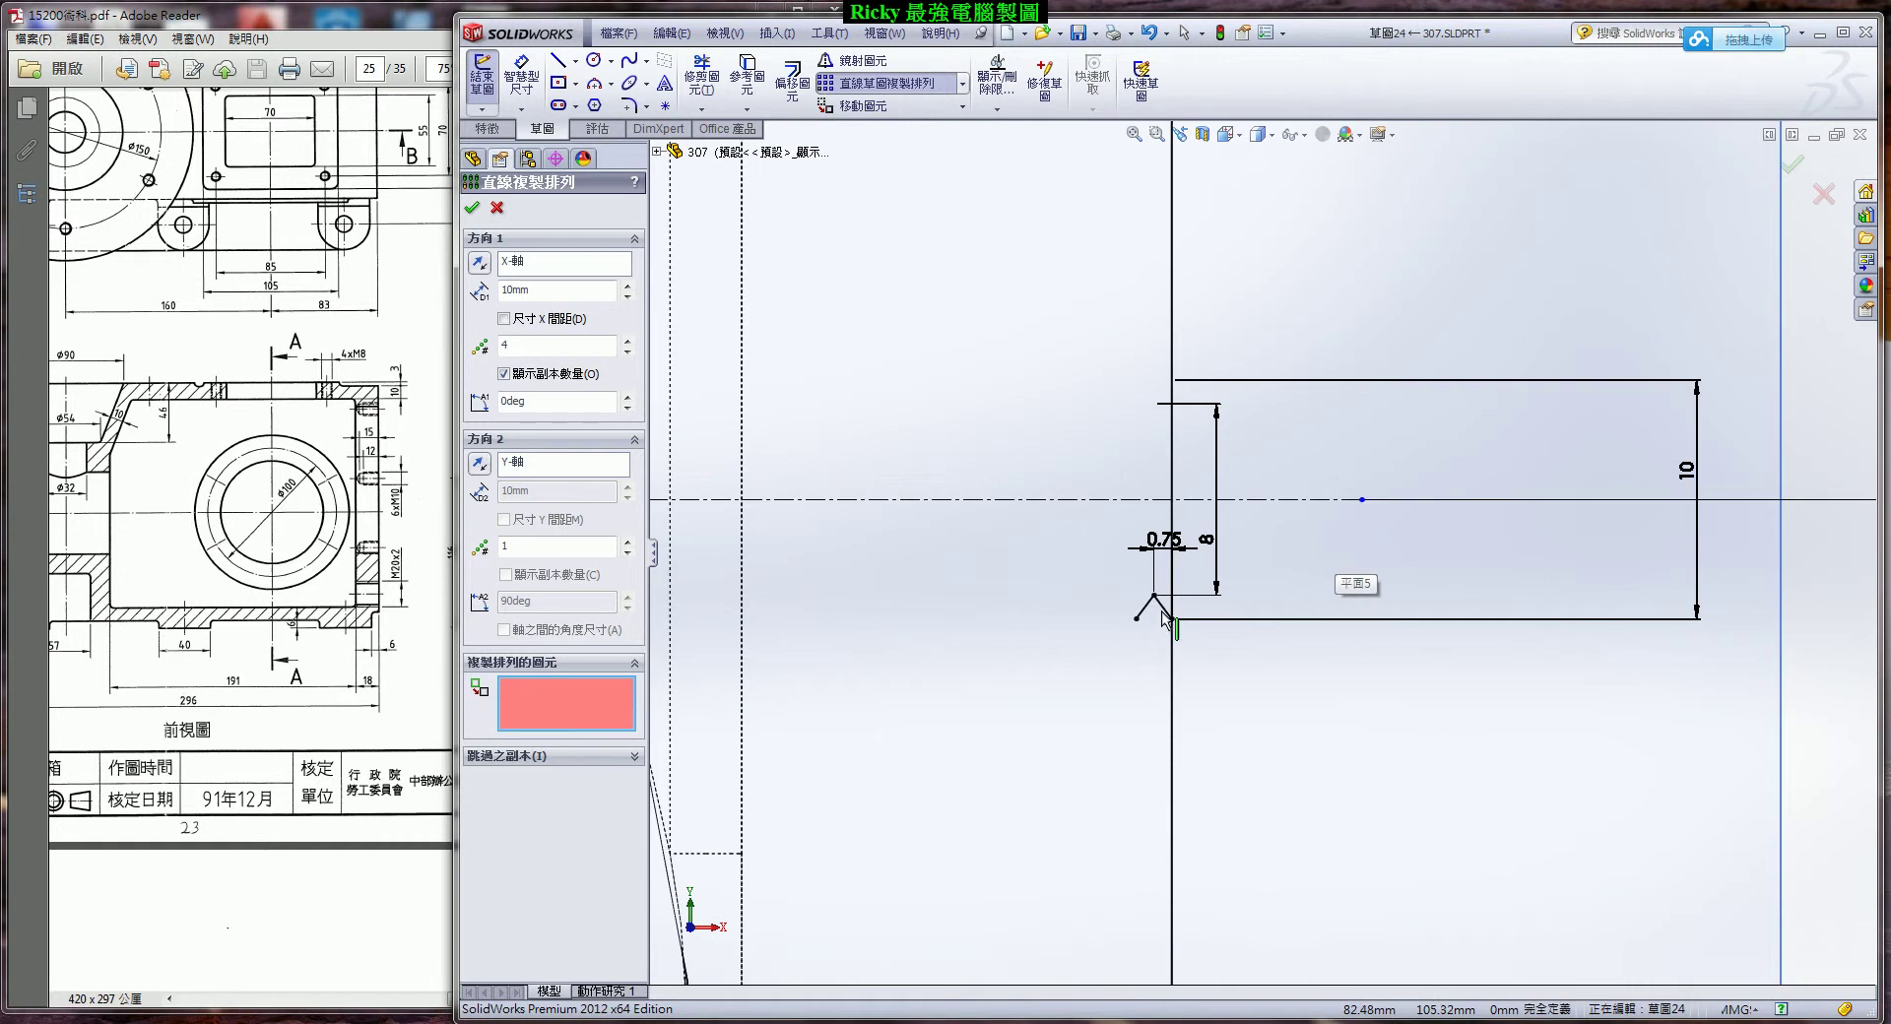
{"action": "left_click", "coordinate": [1170, 619]}
{"action": "left_click", "coordinate": [1160, 609]}
{"action": "scroll", "coordinate": [1142, 621], "scroll_direction": "up", "scroll_amount": 3}
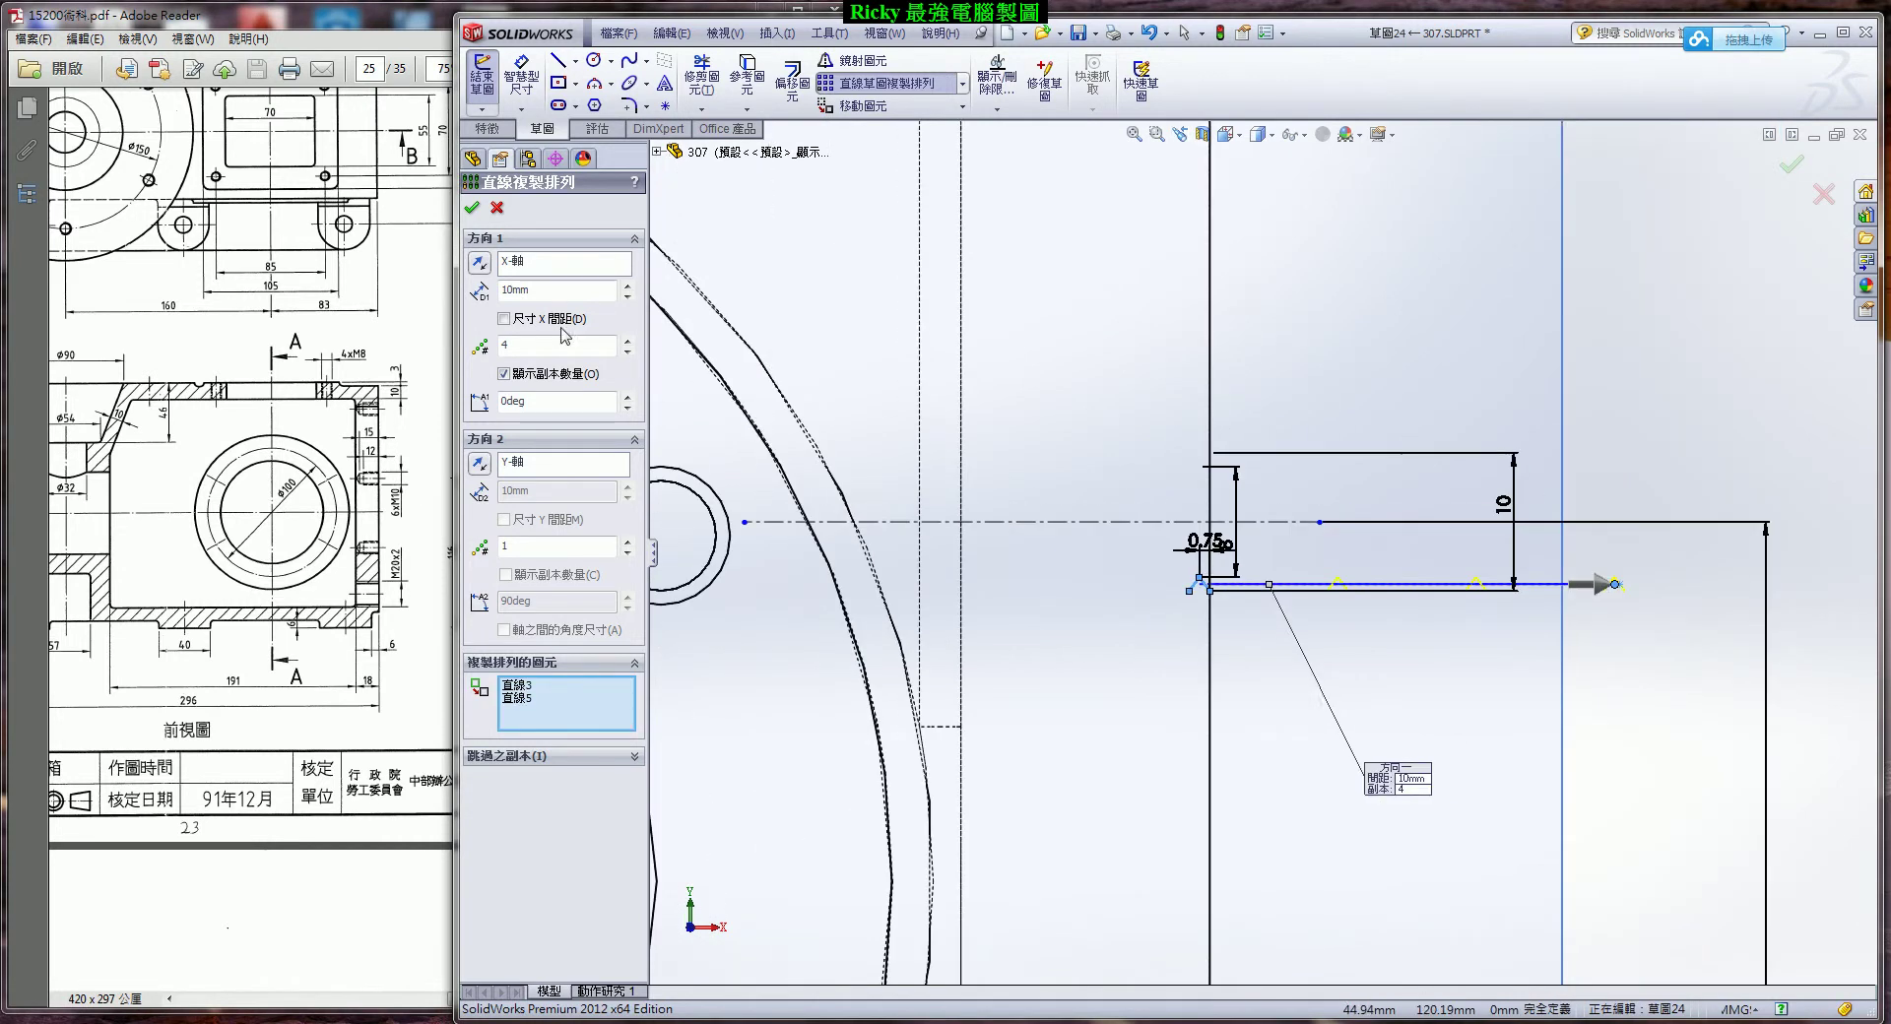
{"action": "left_click", "coordinate": [482, 264]}
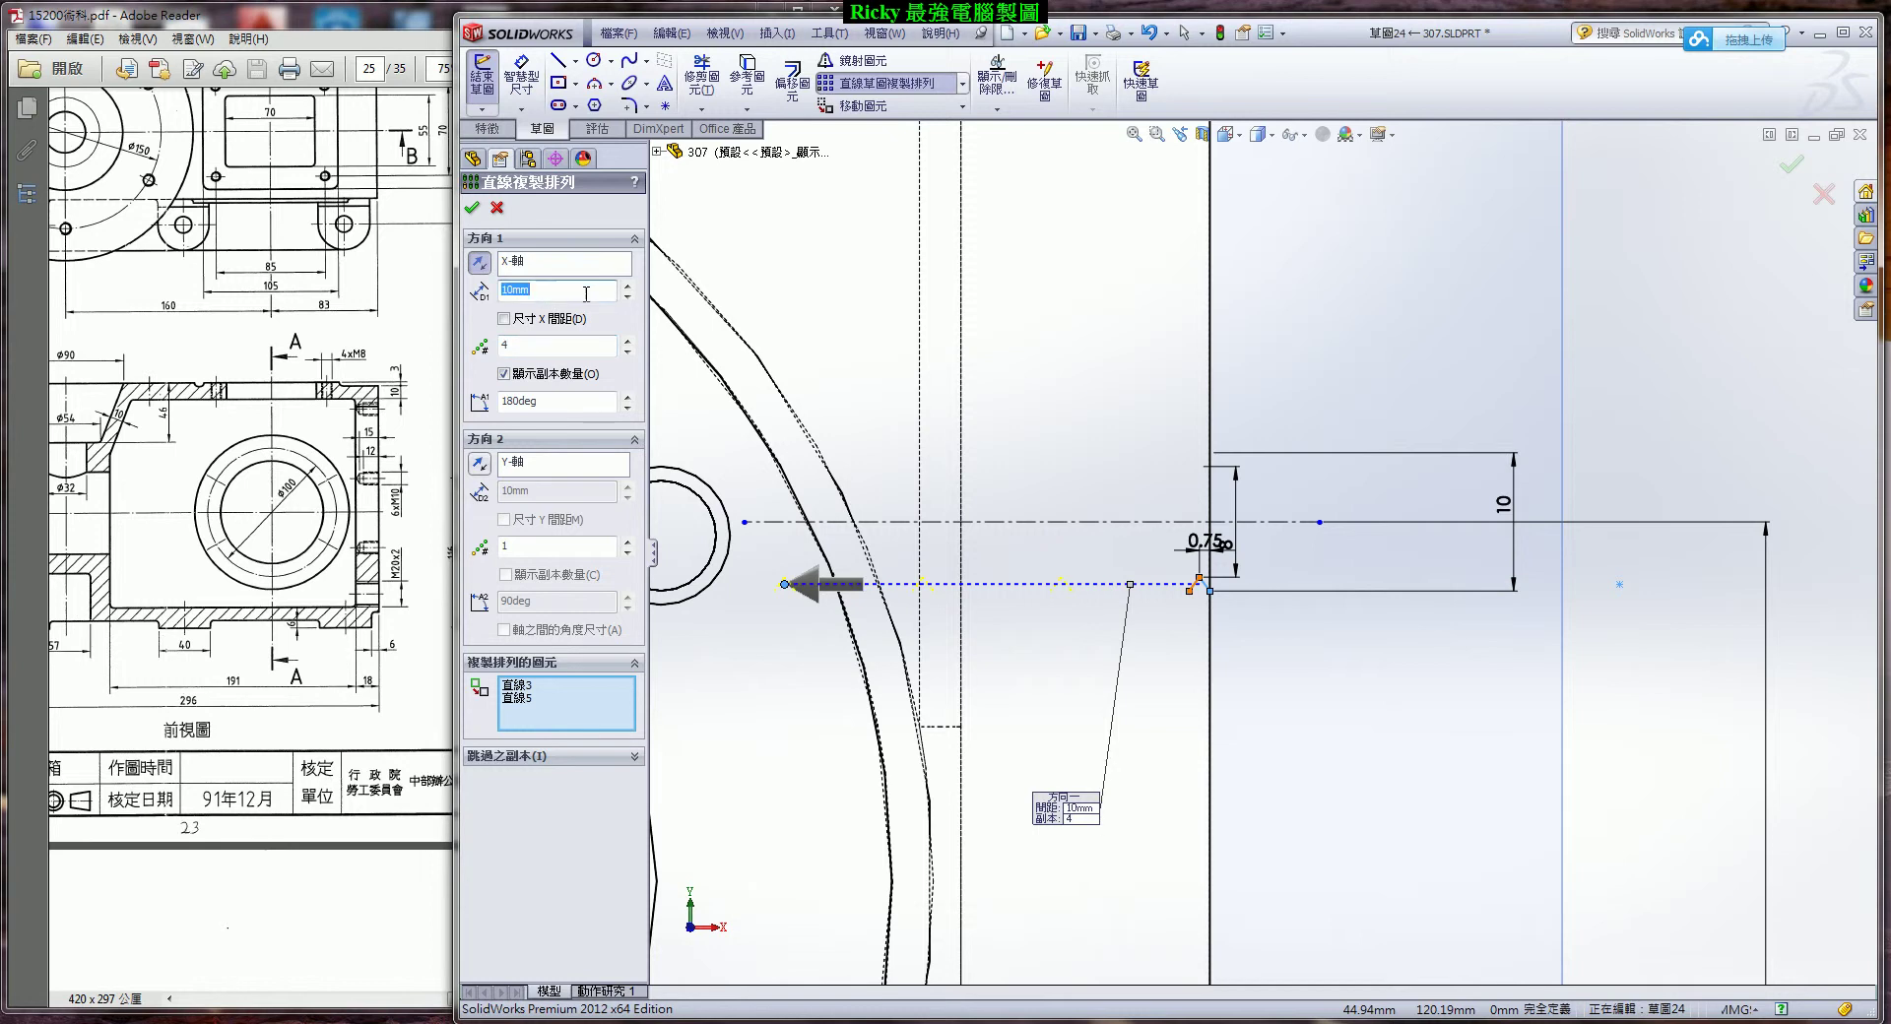
{"action": "type", "text": "1.5"}
{"action": "key", "text": "Return"}
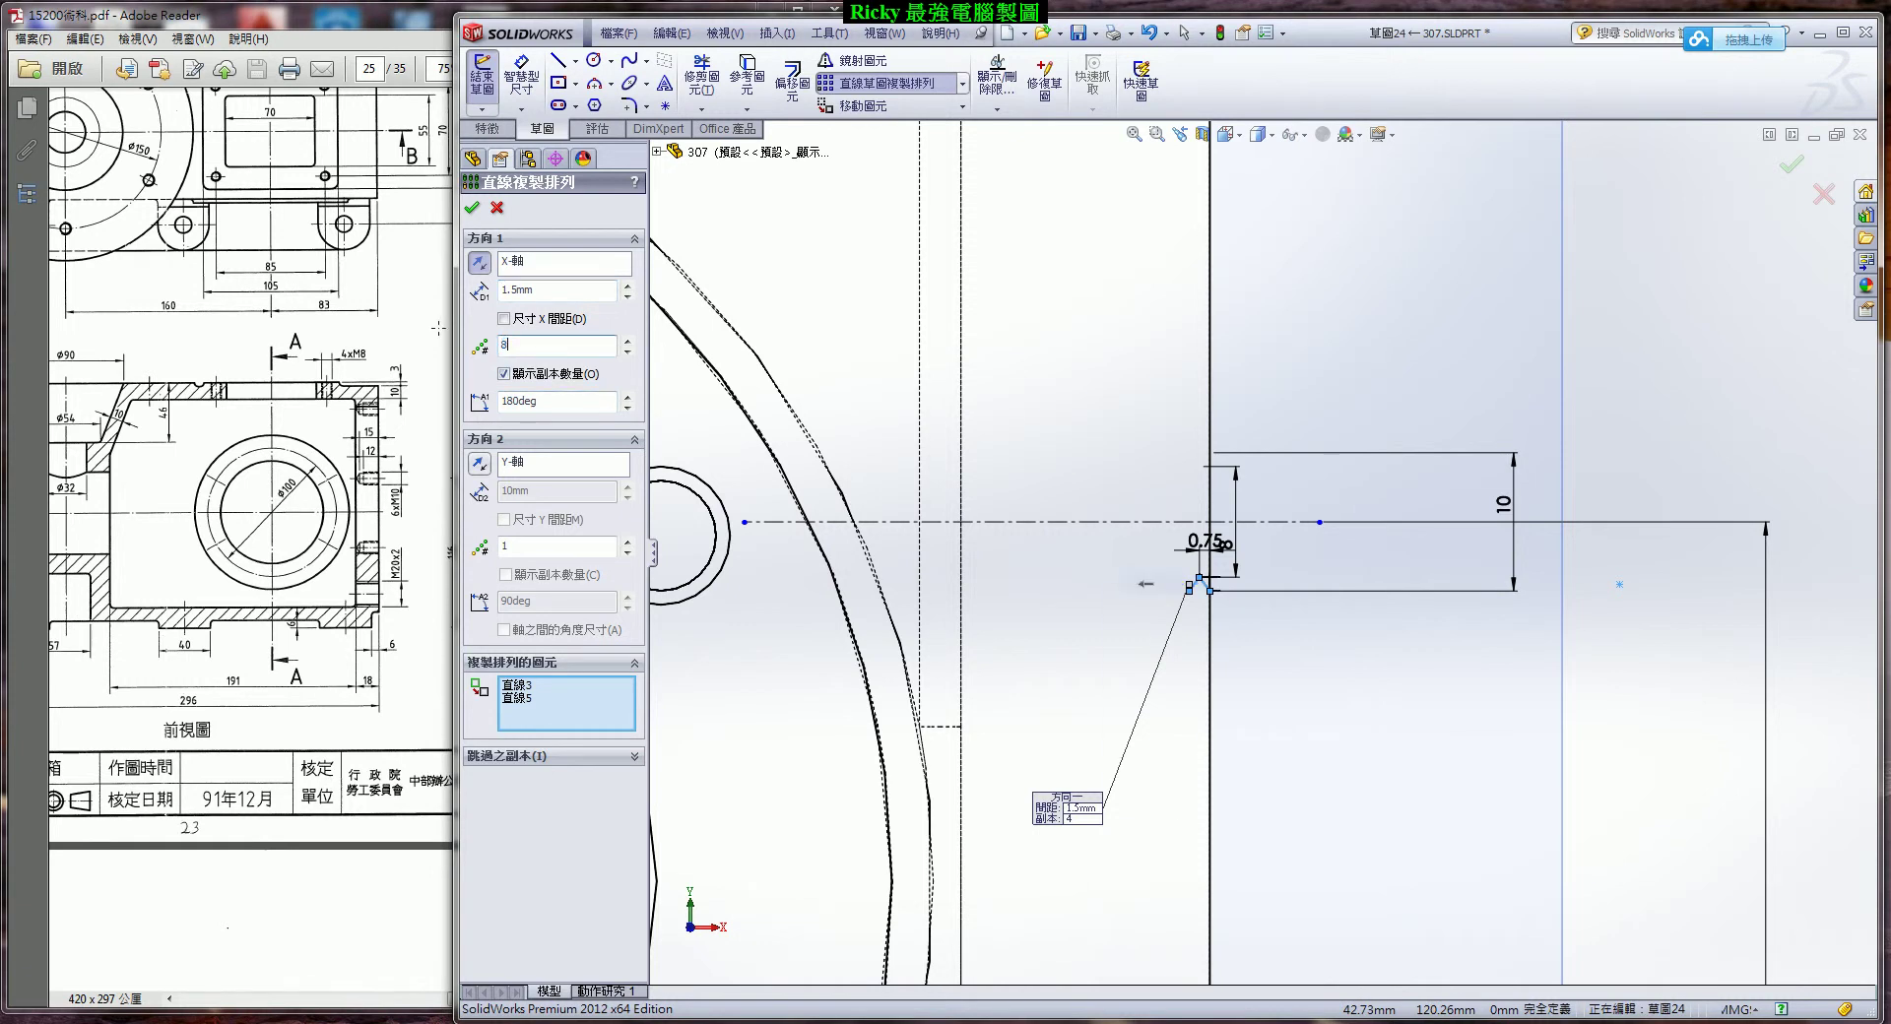
{"action": "left_click", "coordinate": [473, 208]}
Close the zigzag with lines up to the centreline, across and back down, then exit the sketch.
{"action": "left_click", "coordinate": [557, 60]}
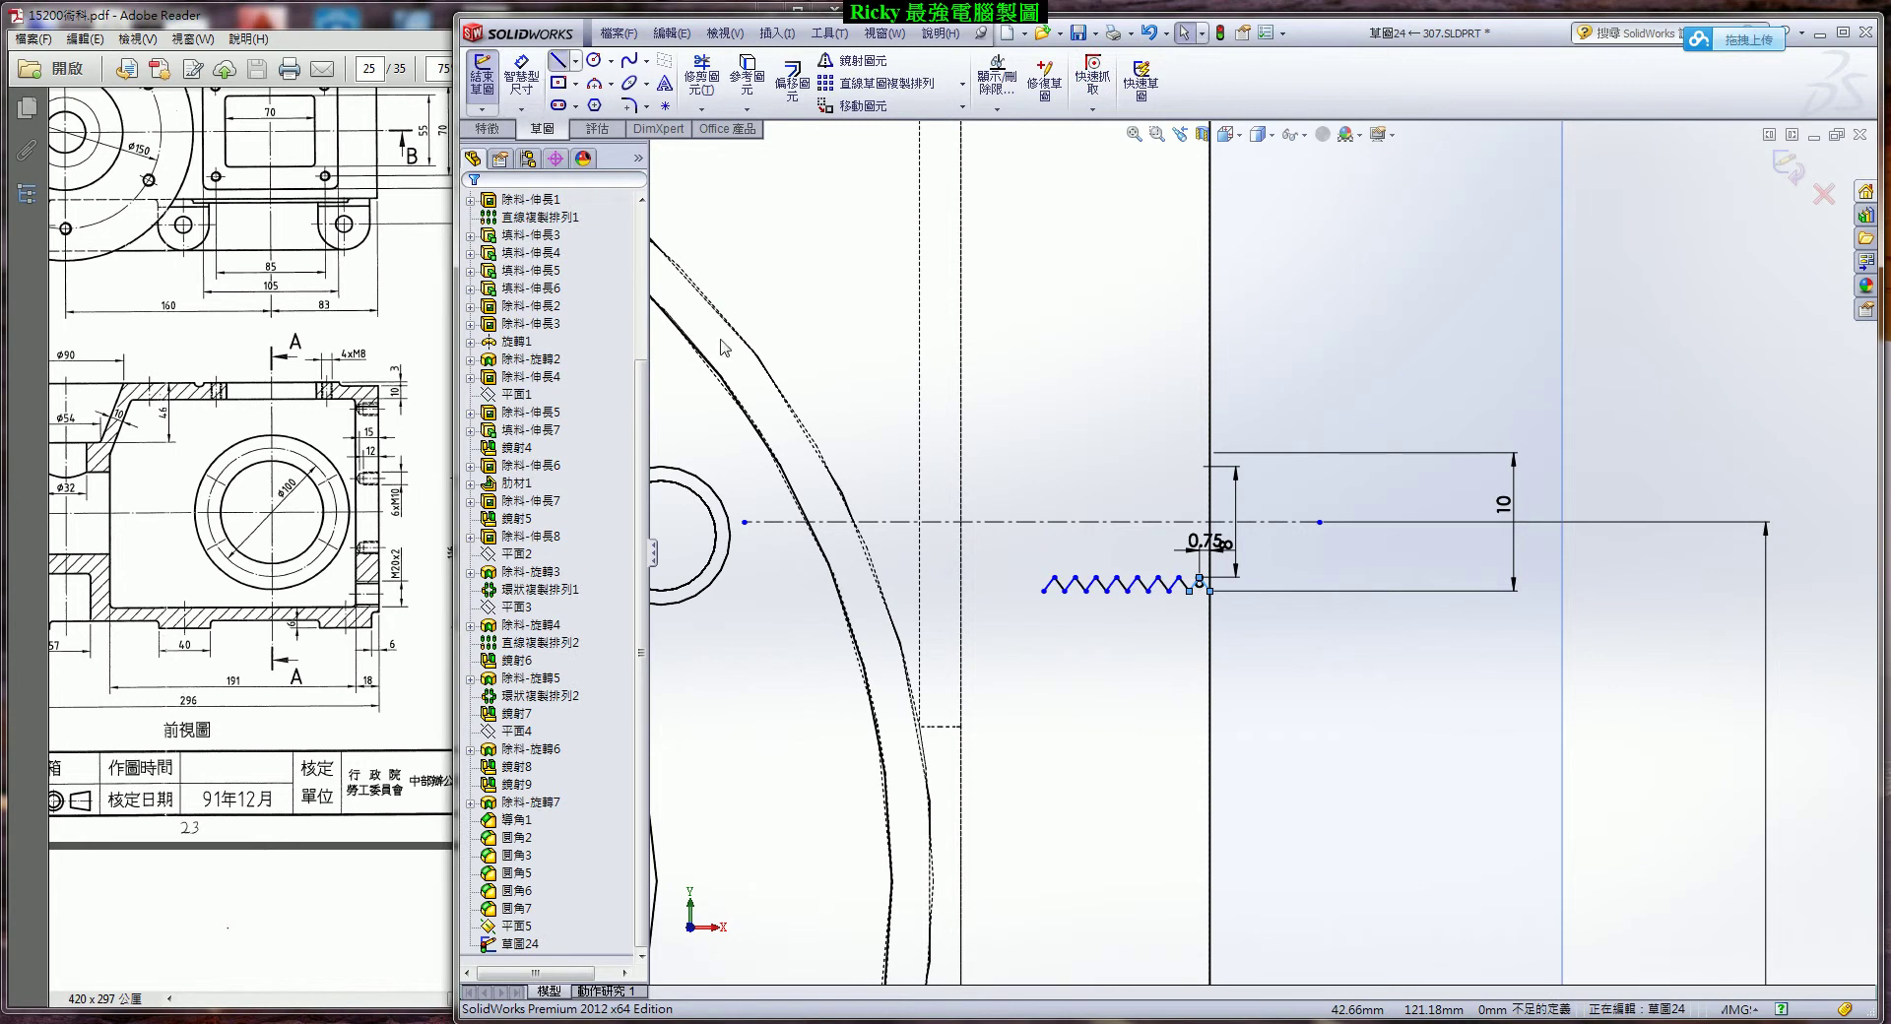
{"action": "left_click", "coordinate": [1044, 591]}
{"action": "left_click", "coordinate": [1044, 522]}
{"action": "left_click", "coordinate": [1210, 521]}
{"action": "left_click", "coordinate": [1209, 591]}
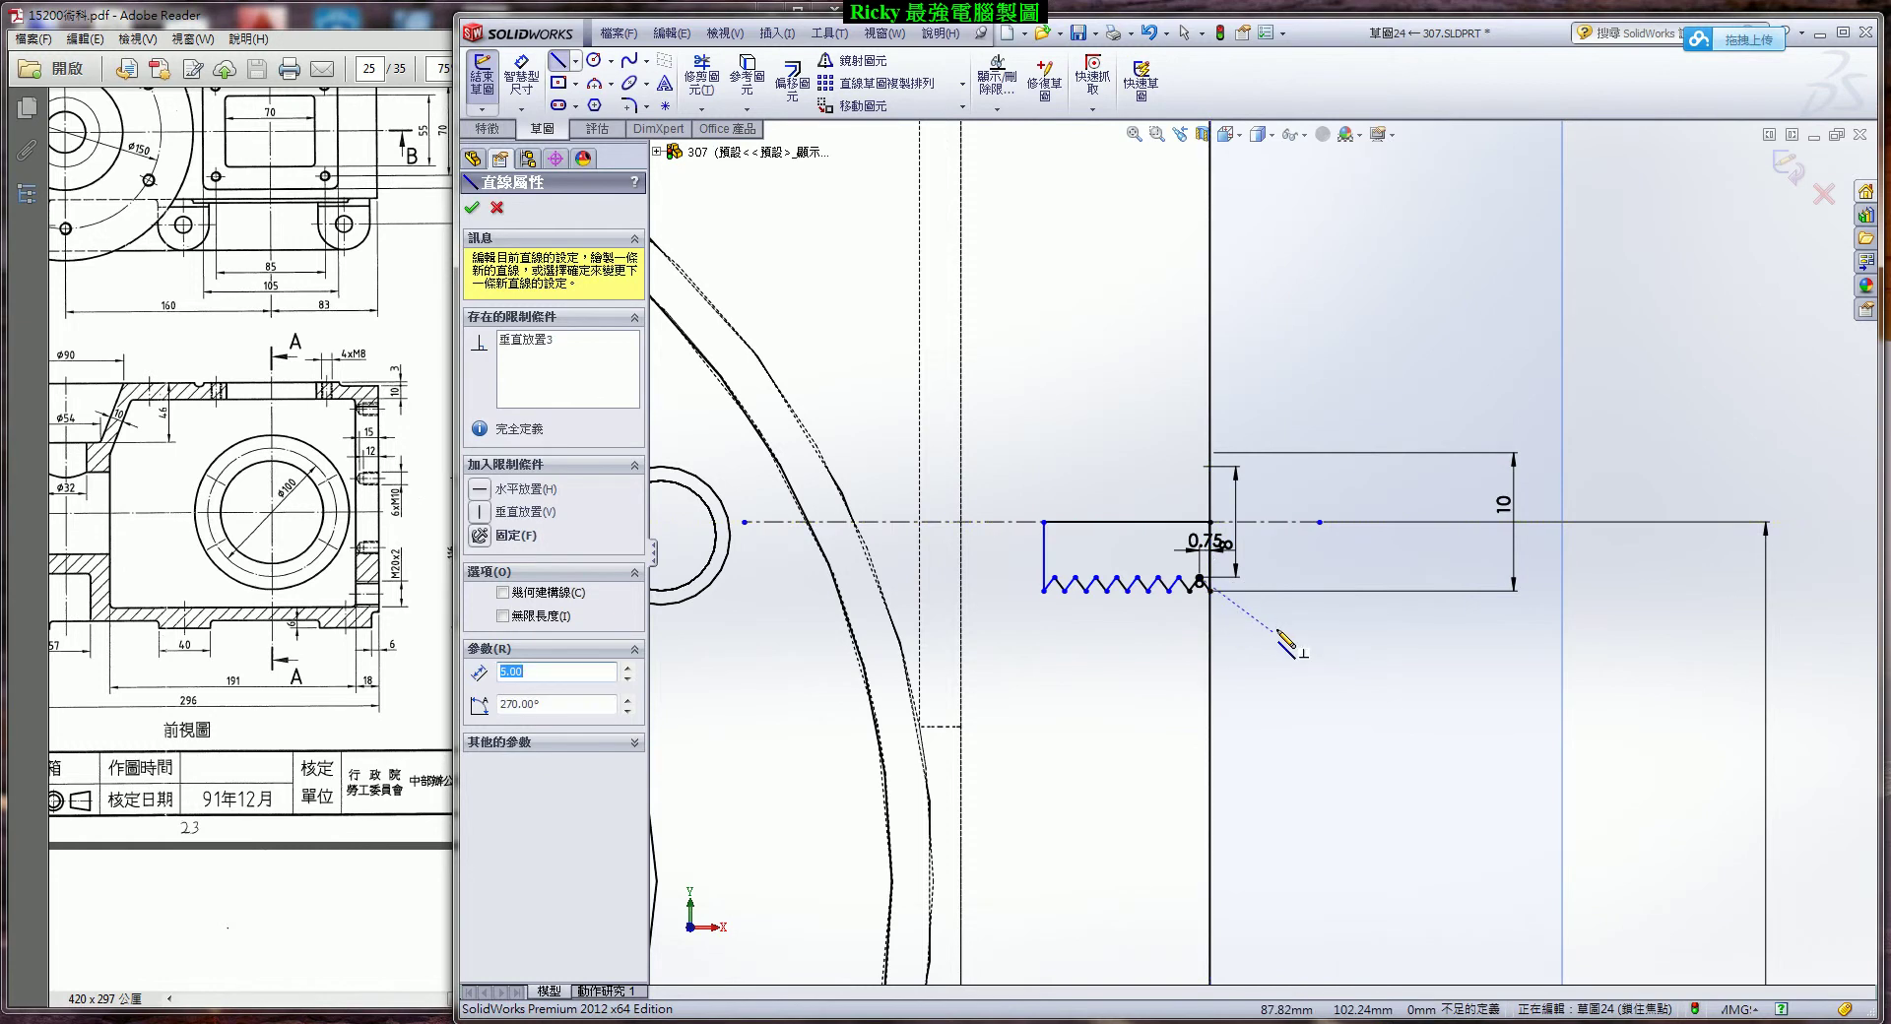
{"action": "key", "text": "Escape"}
{"action": "left_click", "coordinate": [1798, 177]}
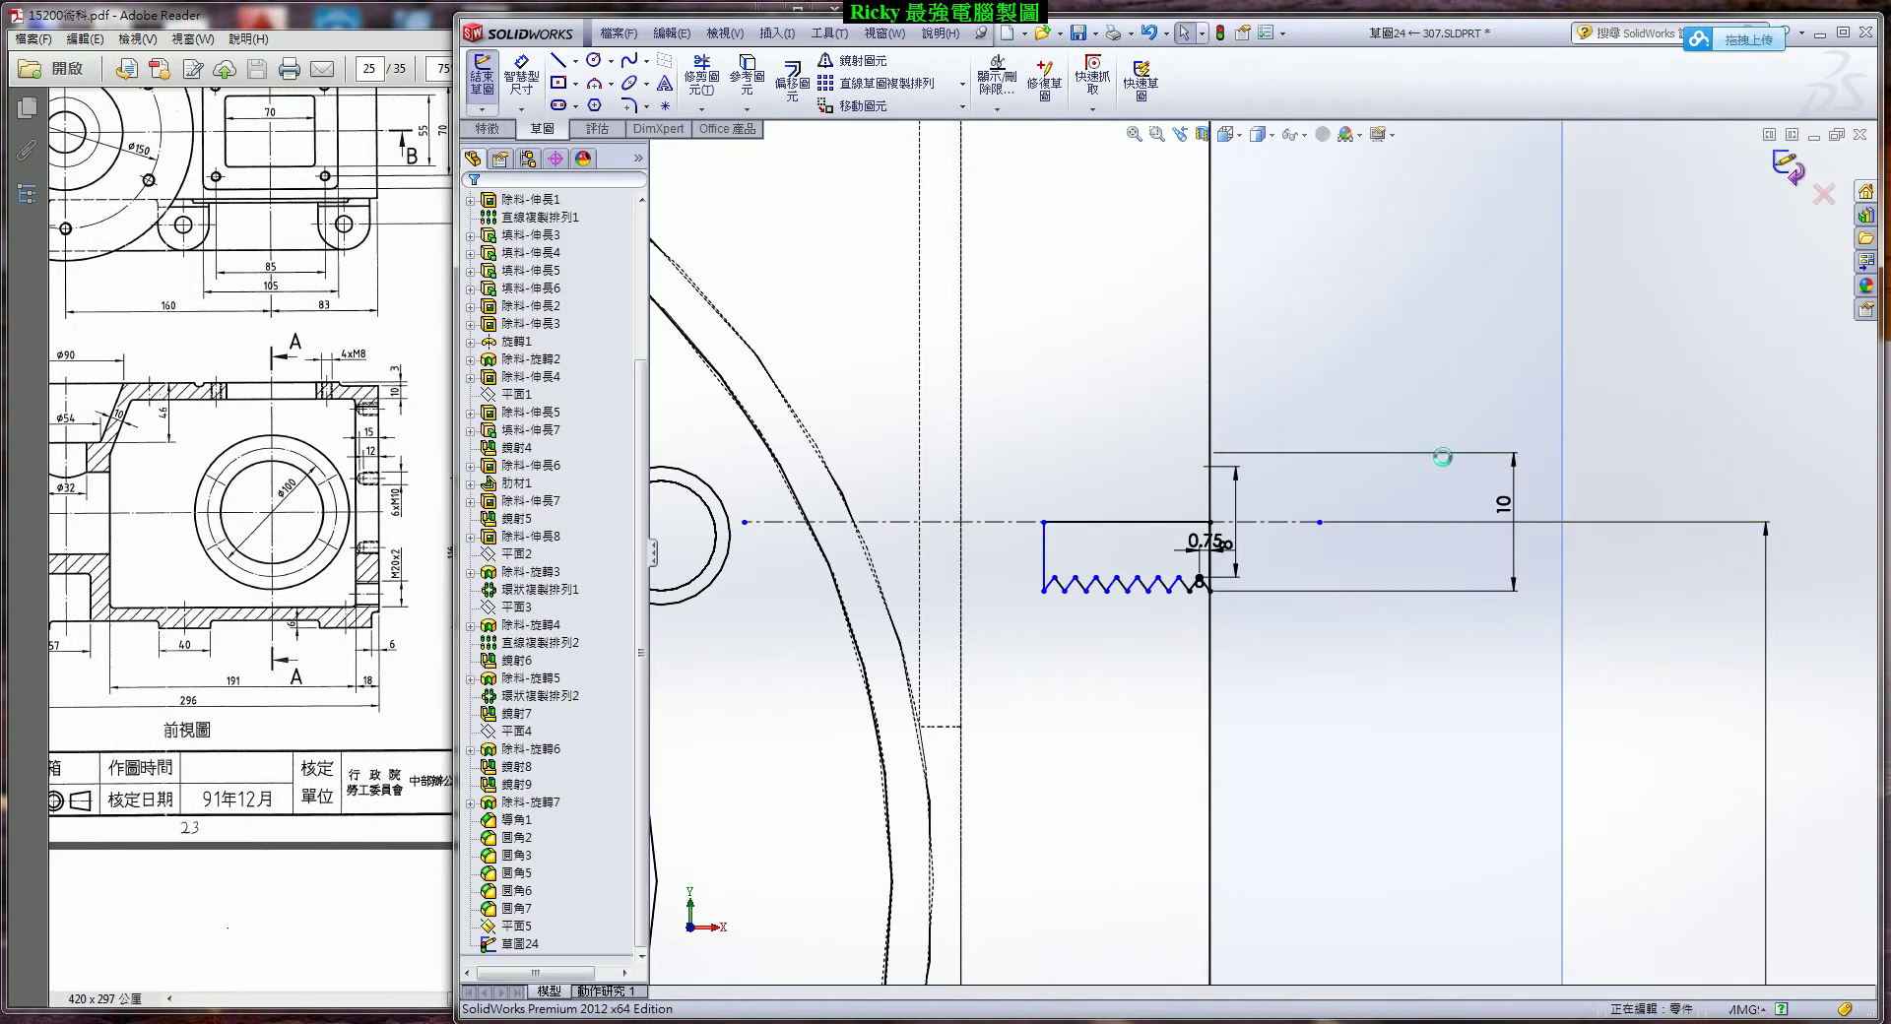
{"action": "key", "text": "ctrl+7"}
Switch the display style to Shaded With Edges.
{"action": "scroll", "coordinate": [1251, 534], "scroll_direction": "up", "scroll_amount": 4}
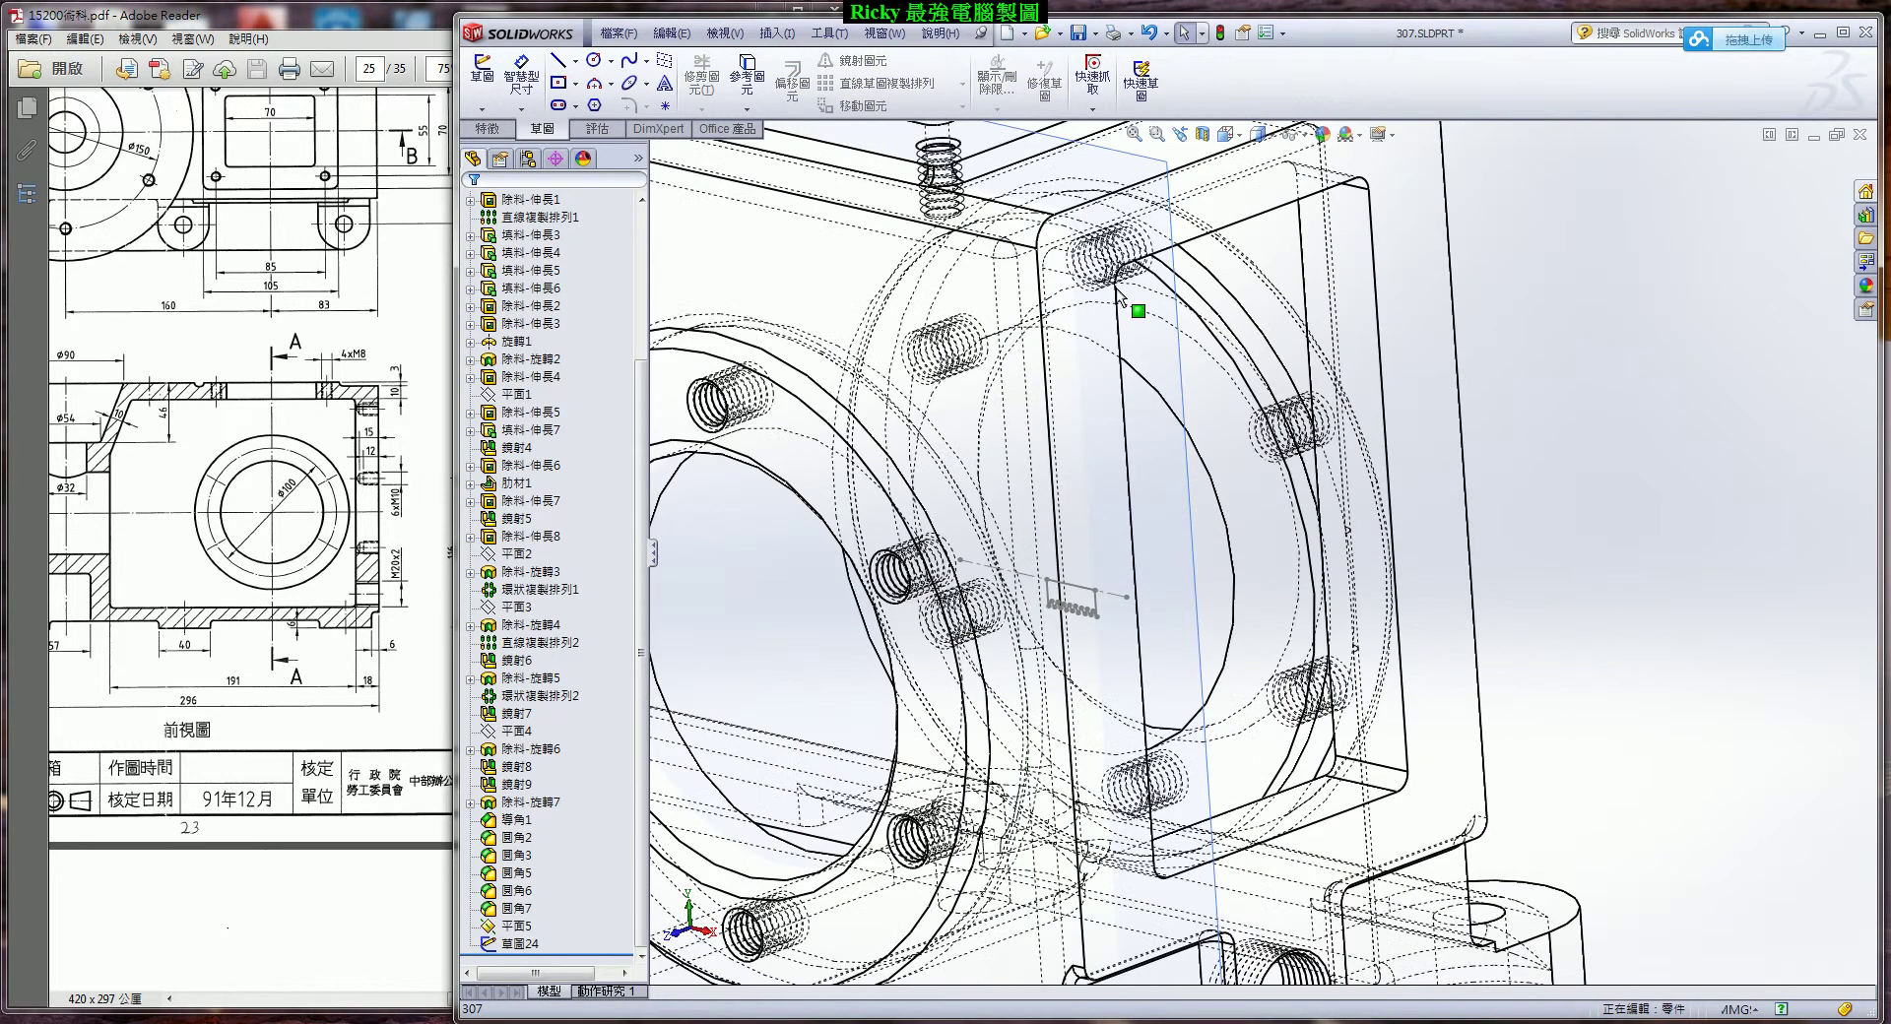
{"action": "left_click", "coordinate": [1229, 136]}
{"action": "left_click", "coordinate": [1261, 135]}
{"action": "left_click", "coordinate": [1271, 162]}
Create revolved cut 除料-旋轉8 from sketch 草圖24 to form the threaded hole.
{"action": "left_click", "coordinate": [473, 131]}
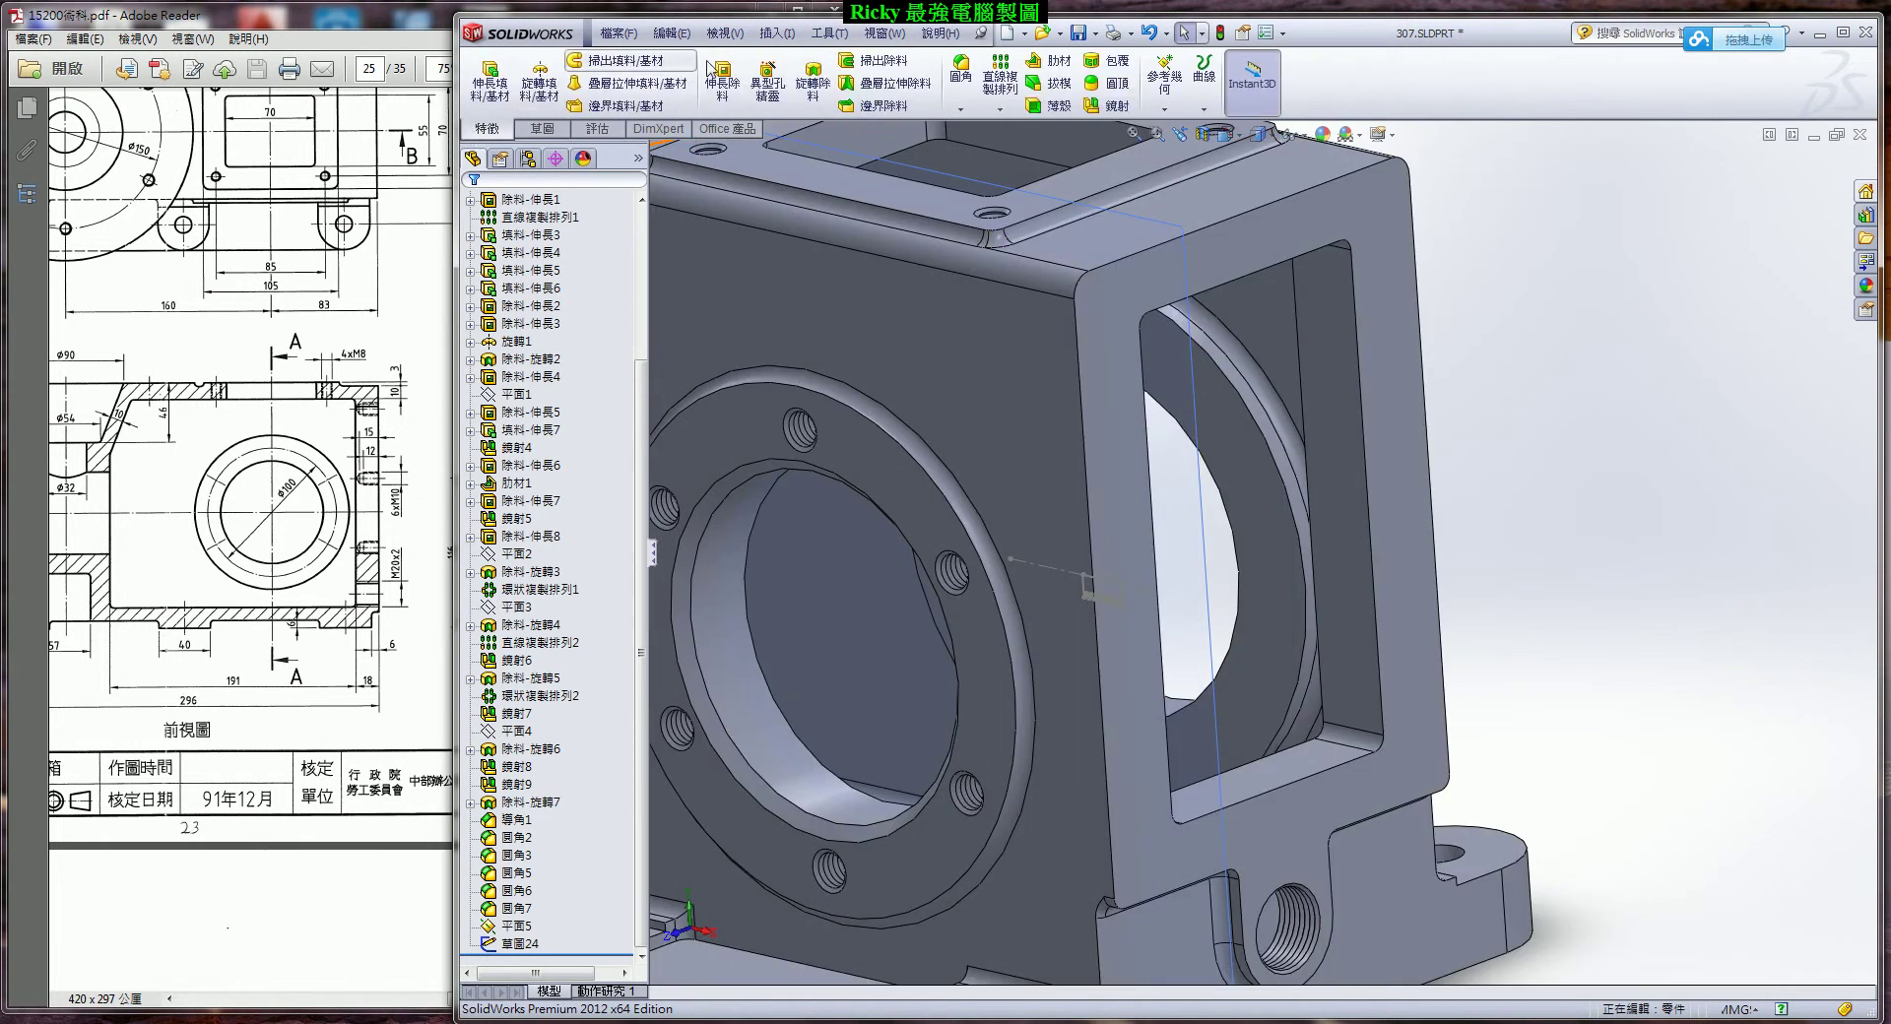
{"action": "left_click", "coordinate": [809, 83]}
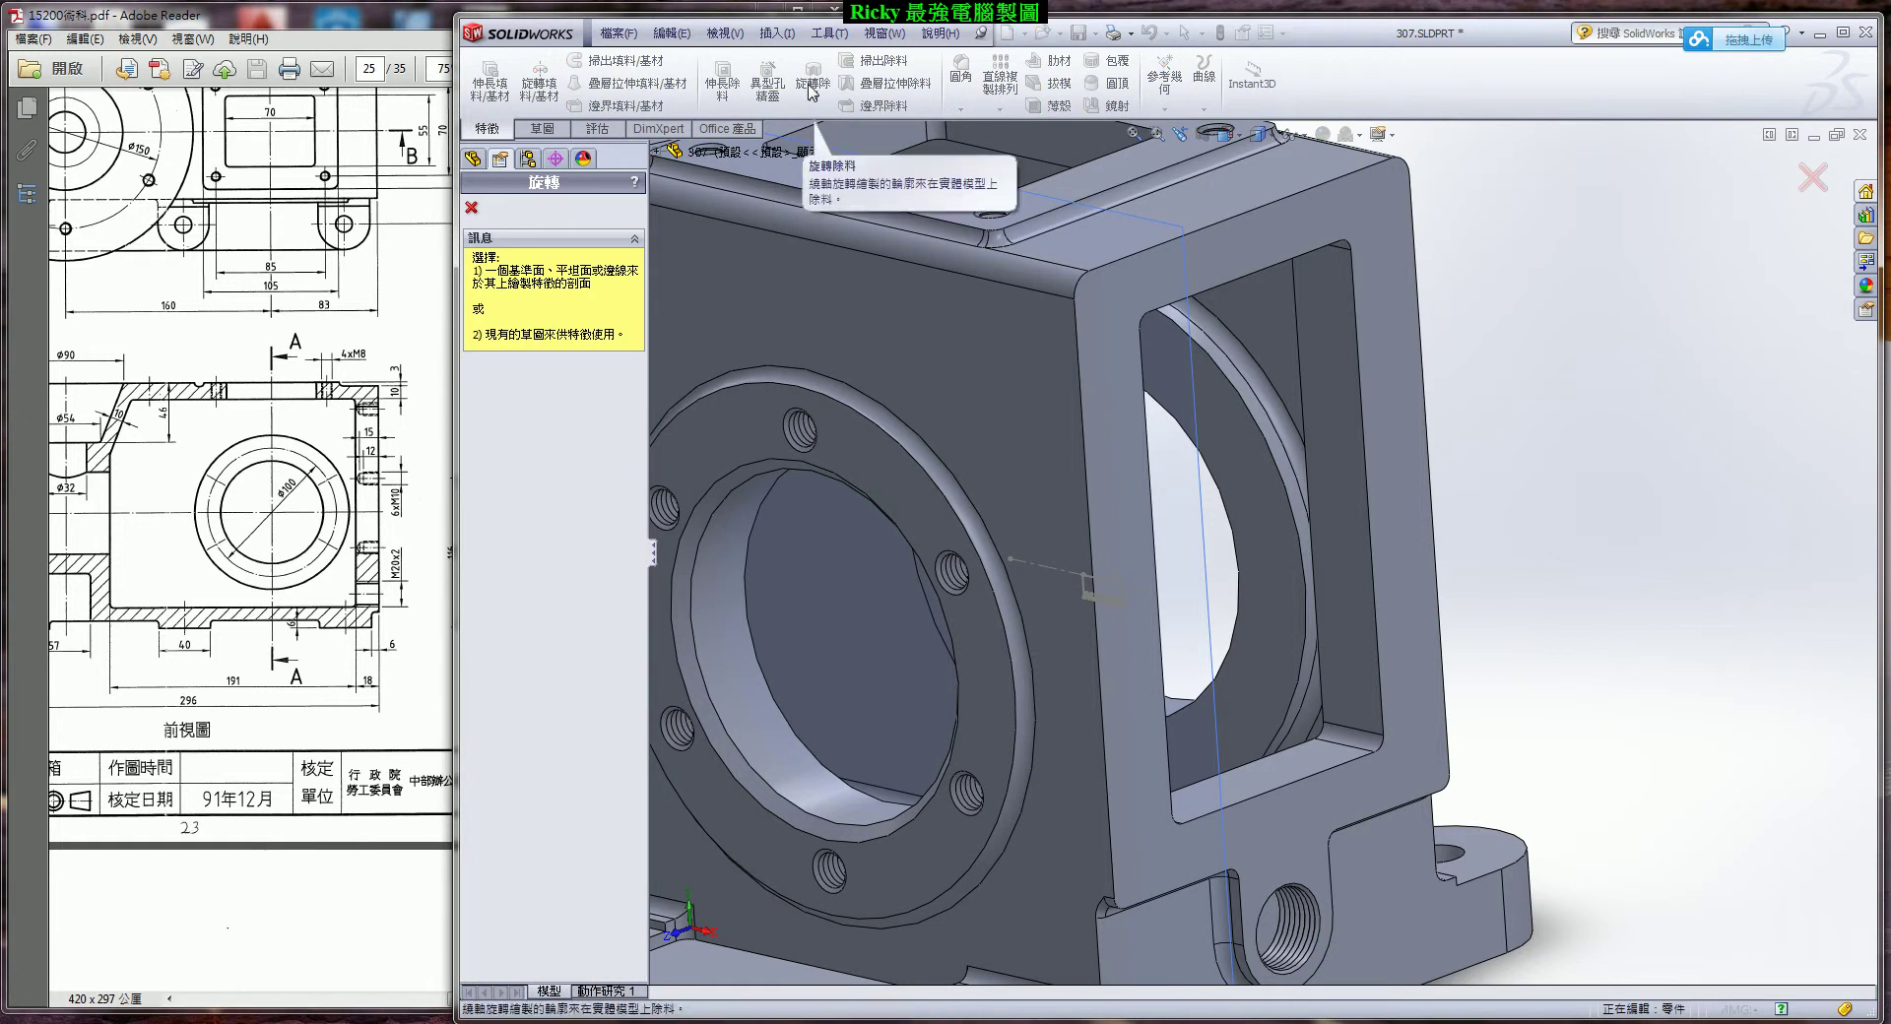
{"action": "left_click", "coordinate": [659, 152]}
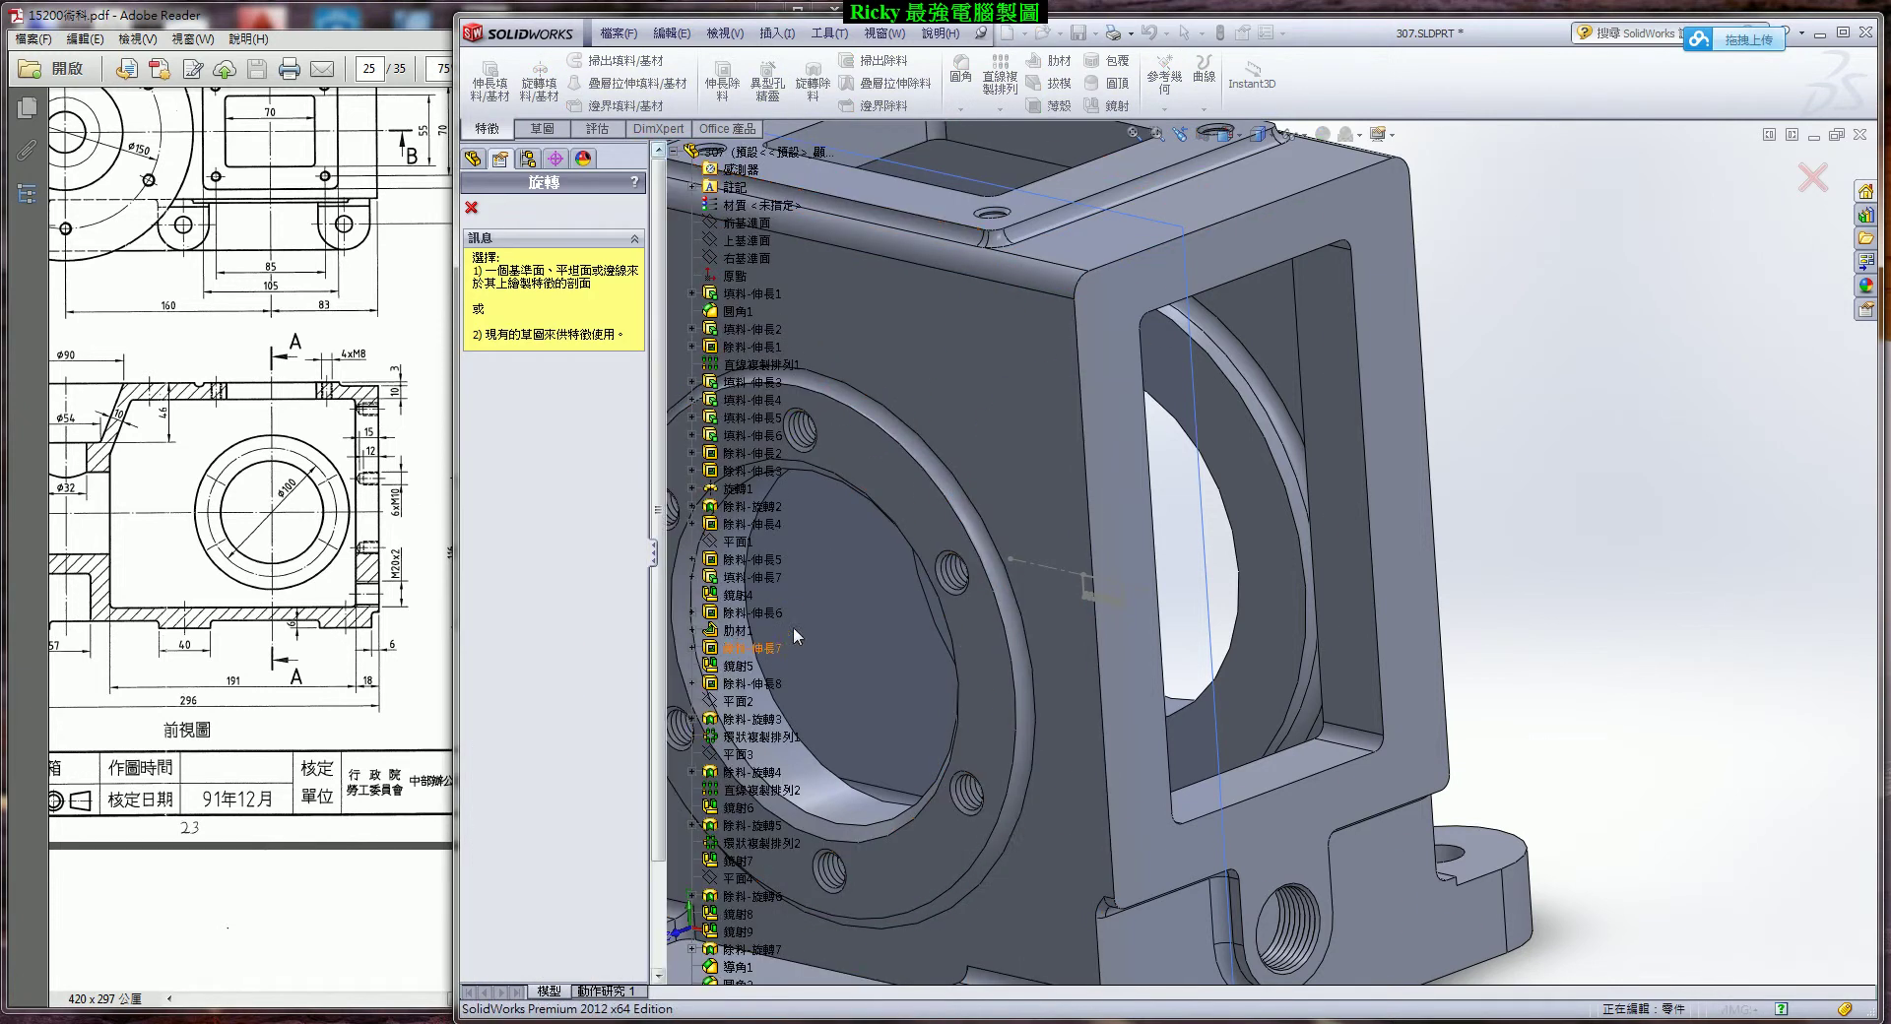
{"action": "left_click", "coordinate": [748, 968]}
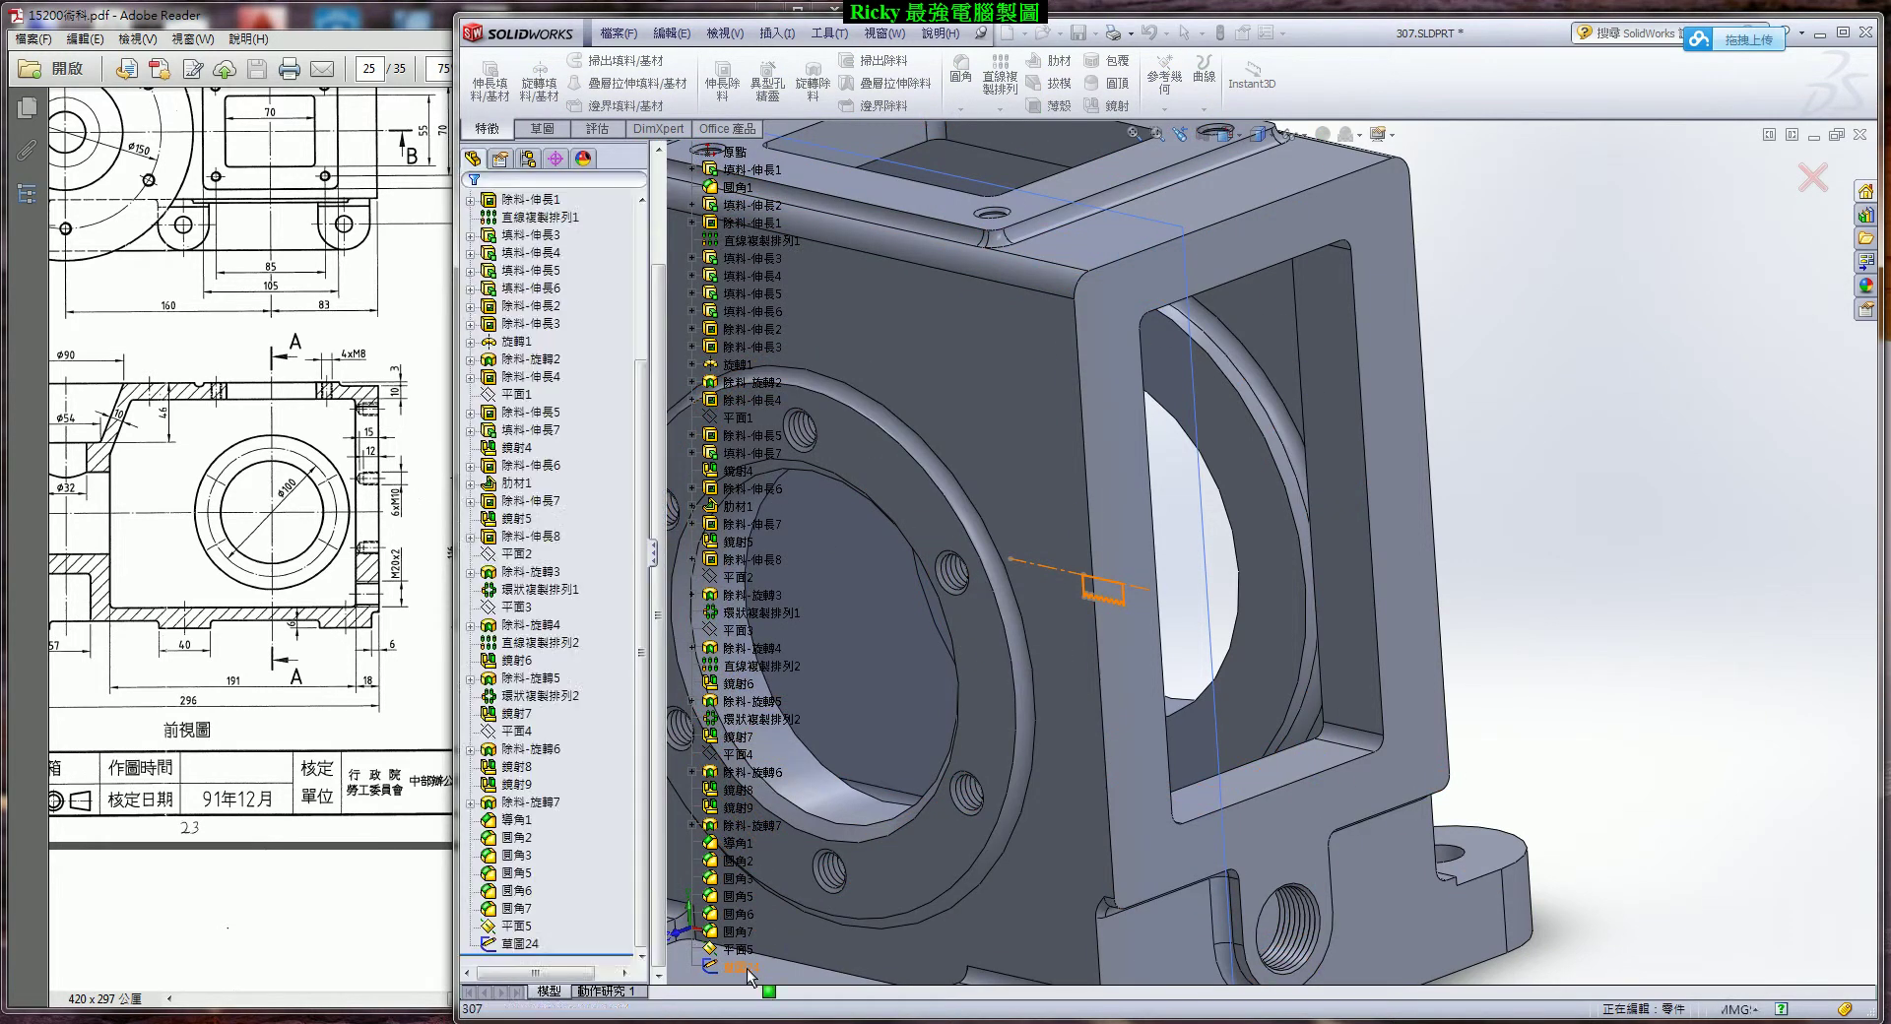
{"action": "left_click", "coordinate": [472, 209]}
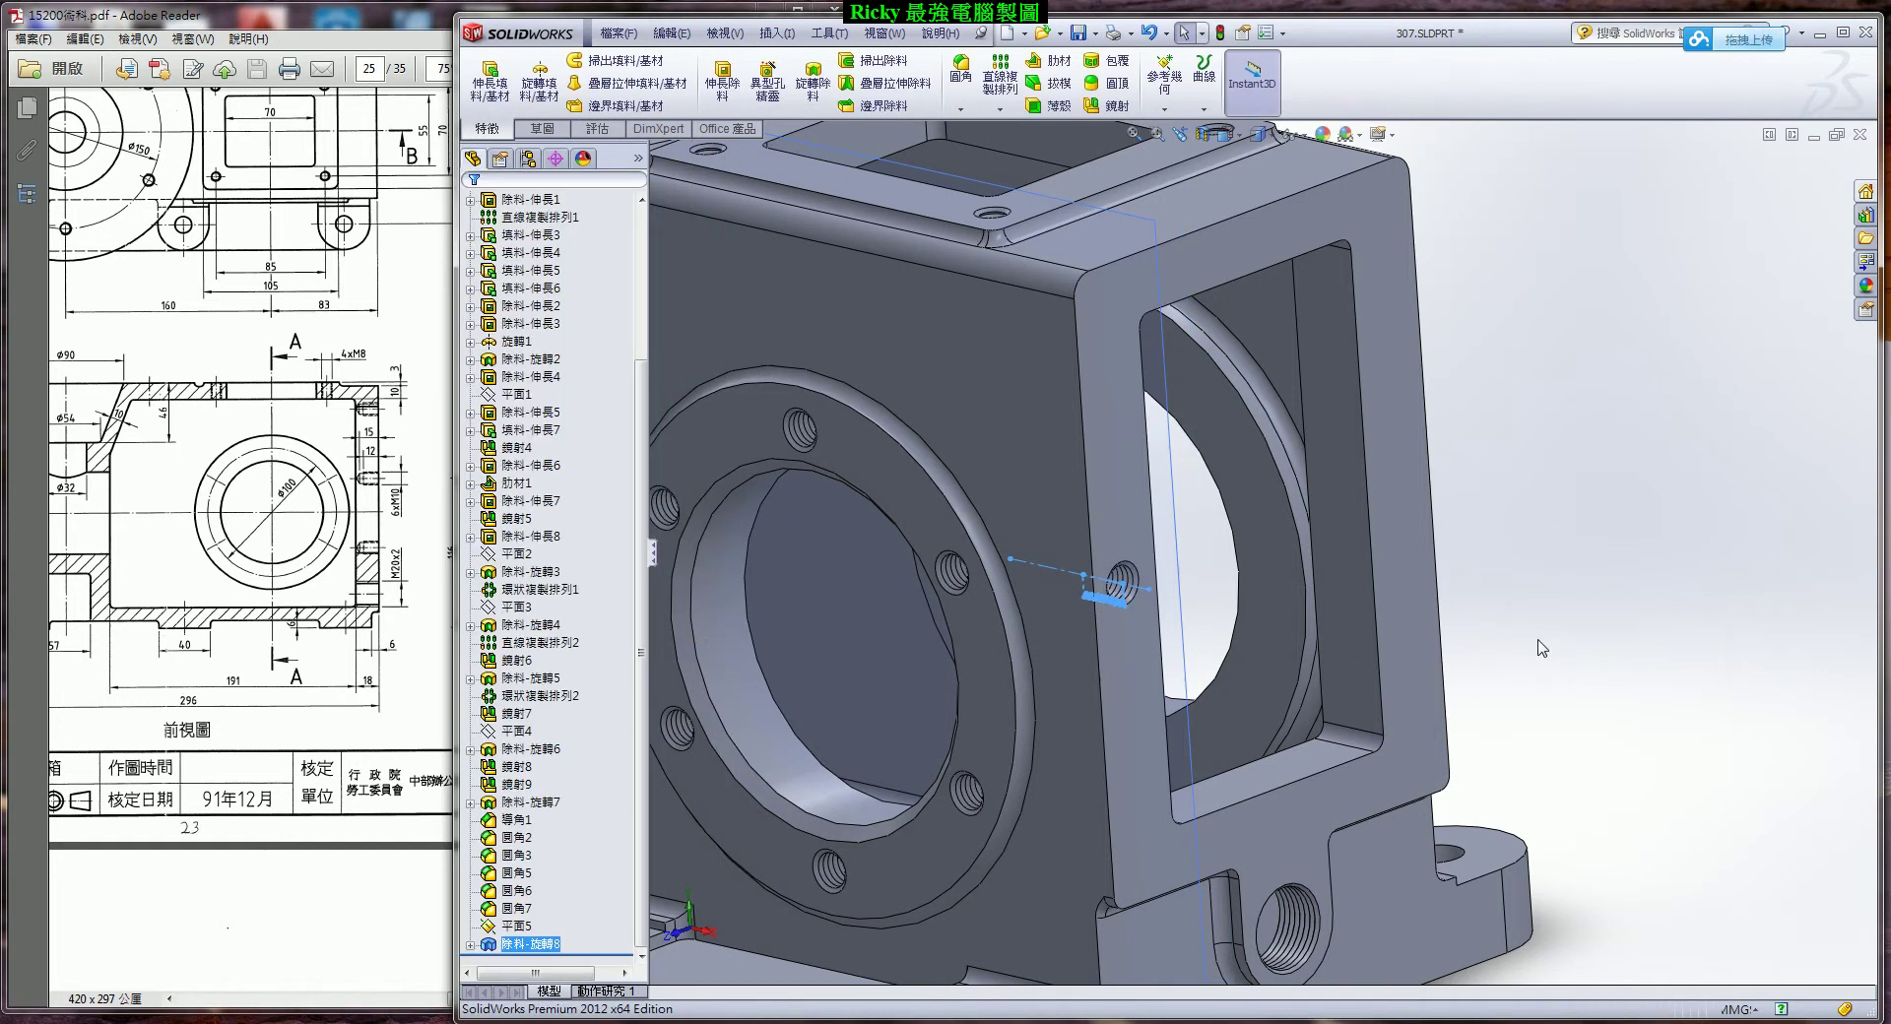
{"action": "scroll", "coordinate": [1540, 645], "scroll_direction": "up", "scroll_amount": 5}
{"action": "middle_click_drag", "start_coordinate": [1540, 645], "coordinate": [1426, 595]}
{"action": "scroll", "coordinate": [1453, 622], "scroll_direction": "down", "scroll_amount": 5}
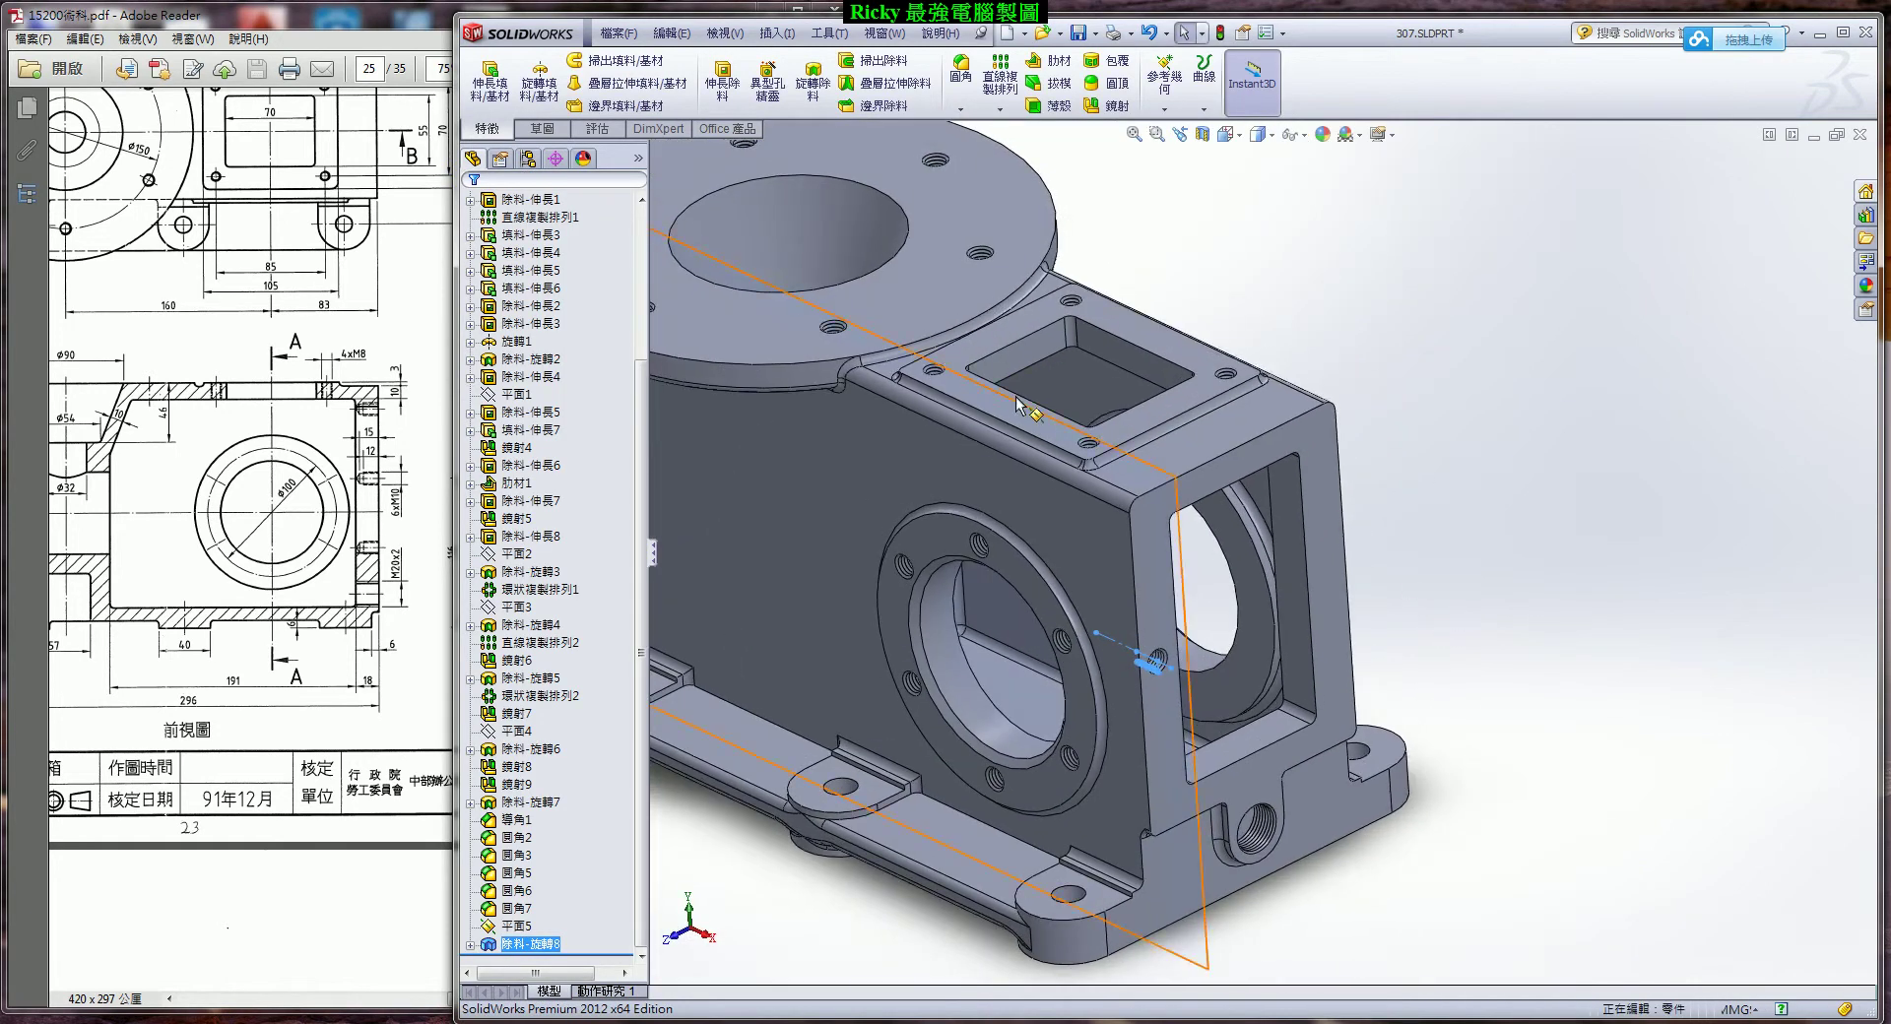
Linear-pattern the thread cut with 108/2 spacing and a reversed 54 mm second direction.
{"action": "left_click", "coordinate": [998, 73]}
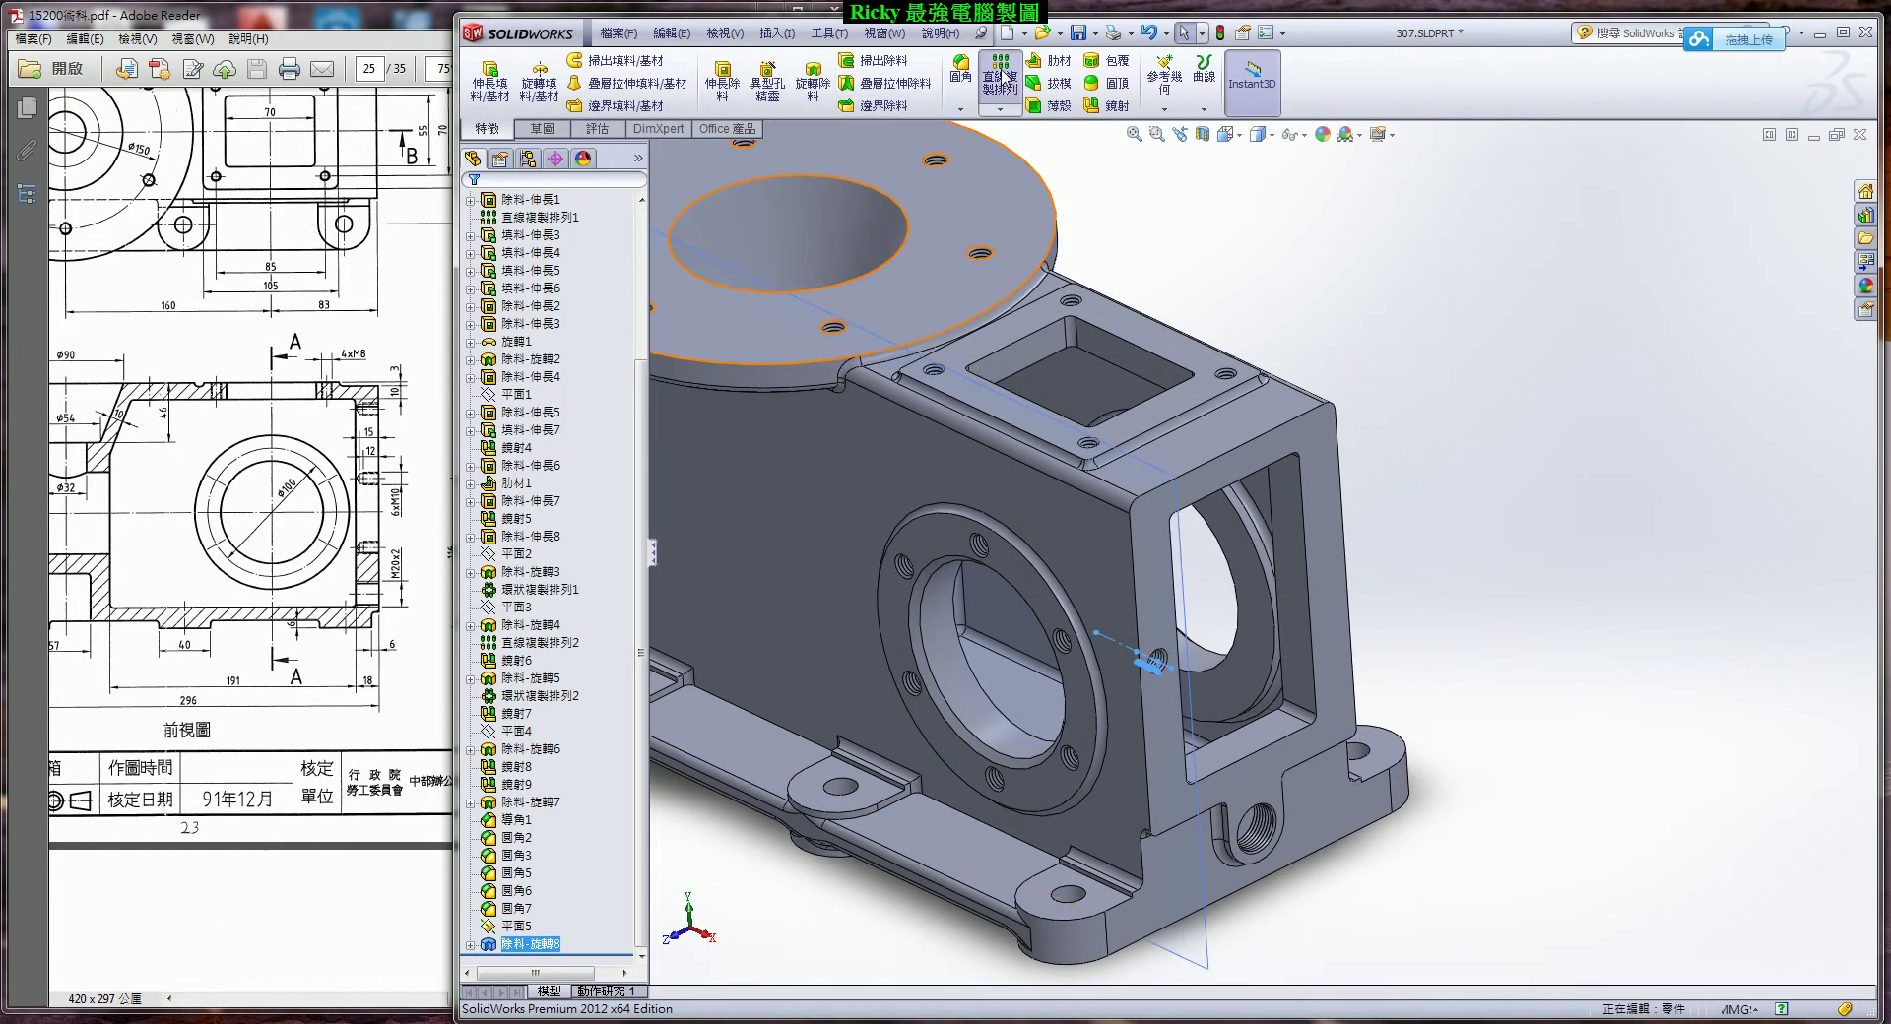
{"action": "left_click", "coordinate": [1179, 598]}
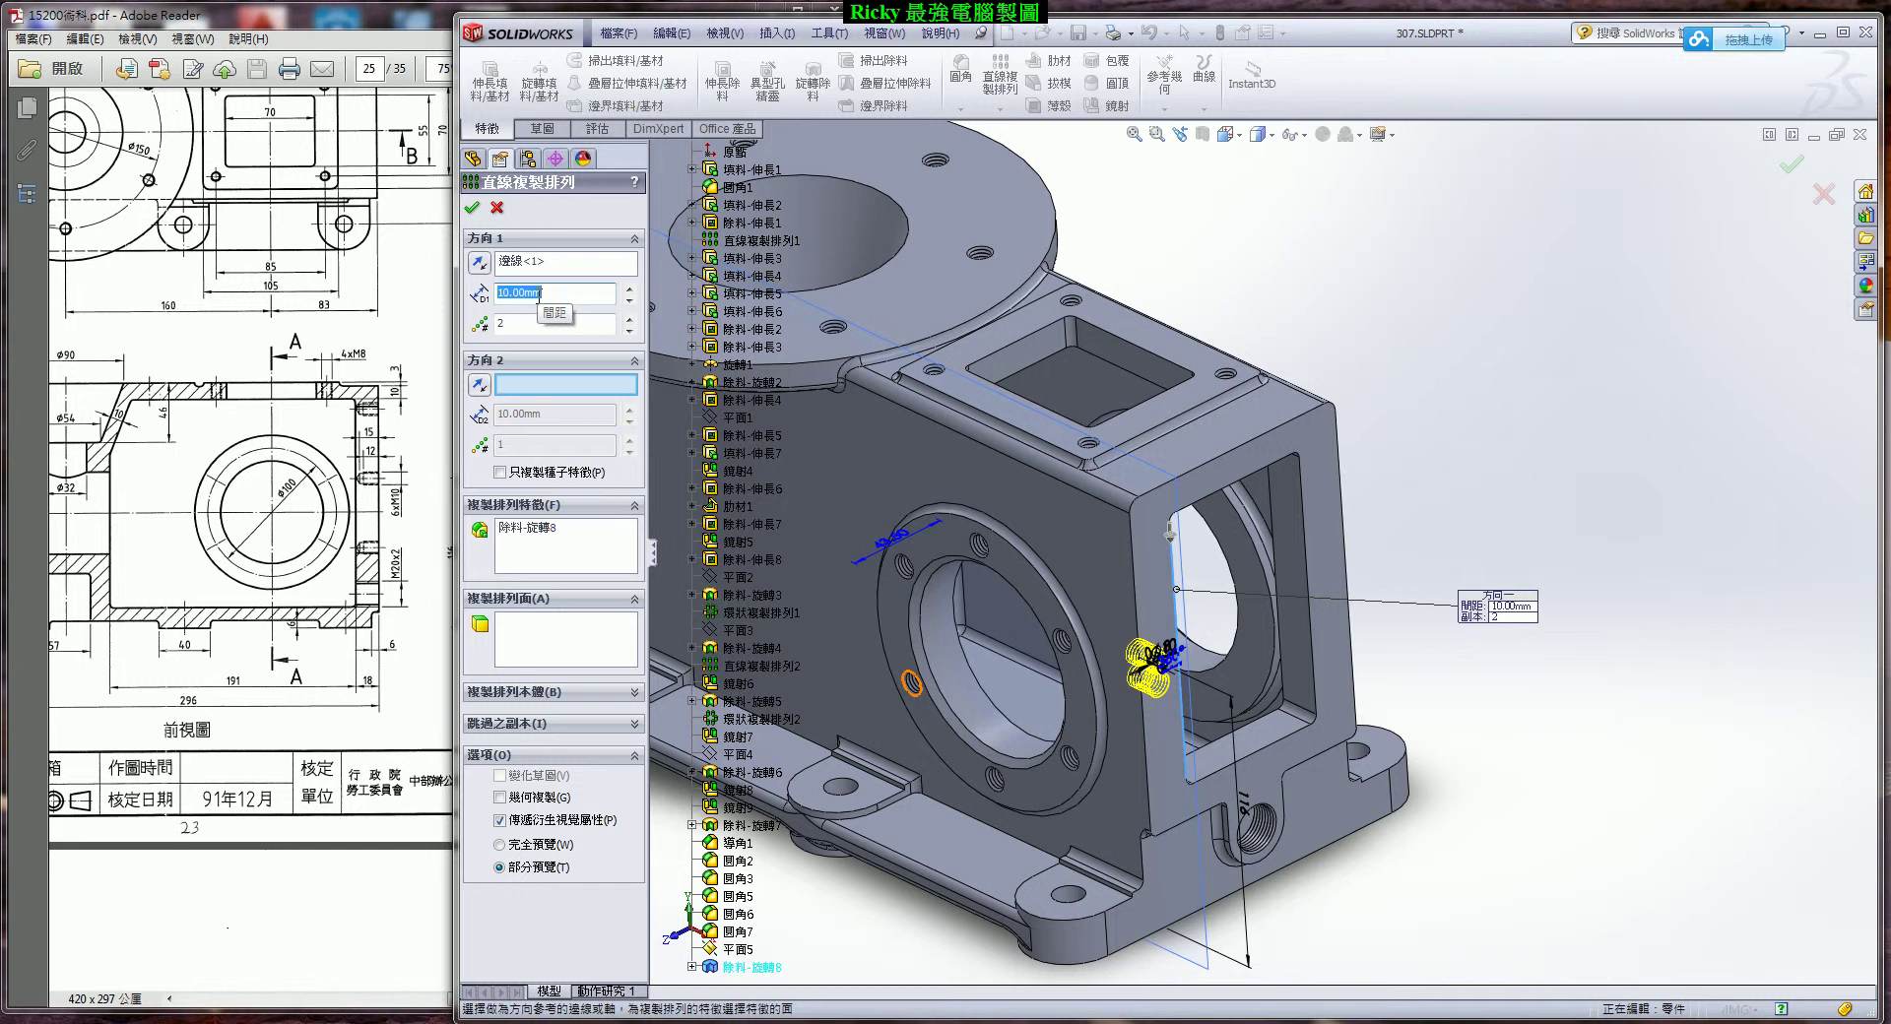
{"action": "type", "text": "108/2"}
{"action": "key", "text": "Return"}
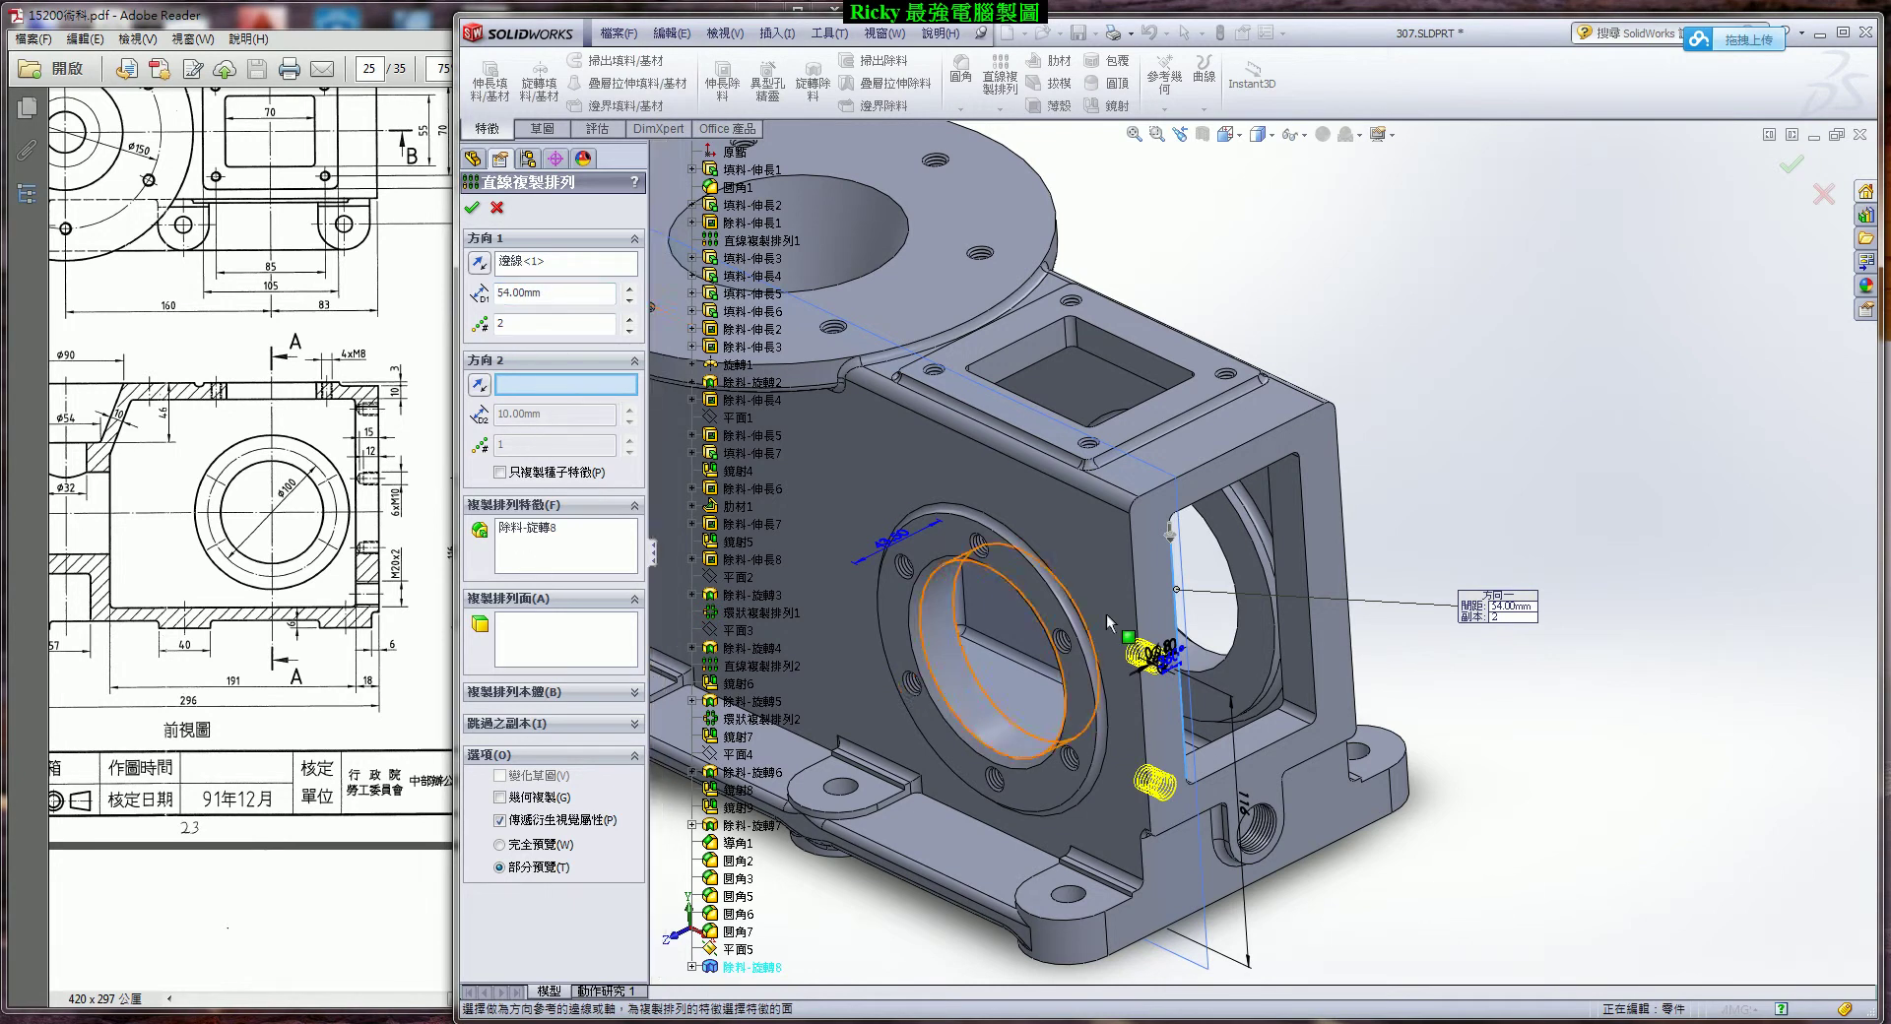
{"action": "left_click", "coordinate": [1135, 585]}
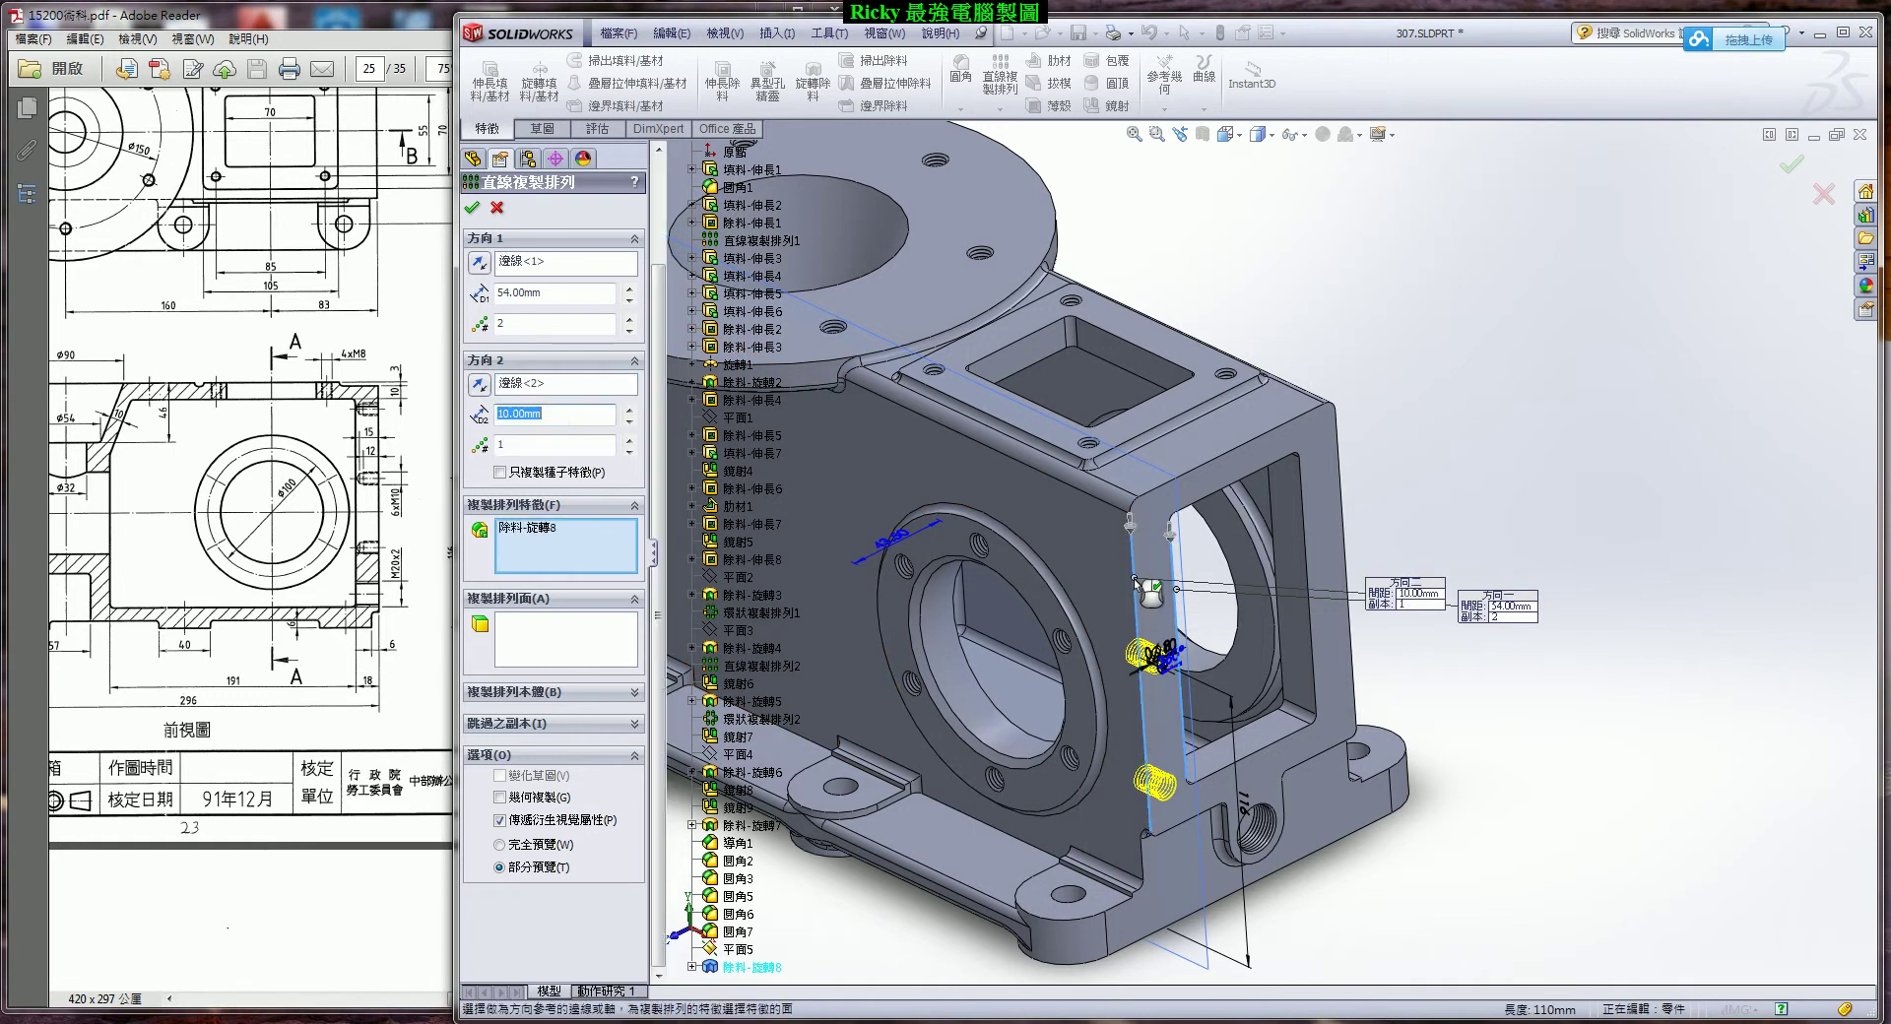
{"action": "left_click", "coordinate": [480, 385]}
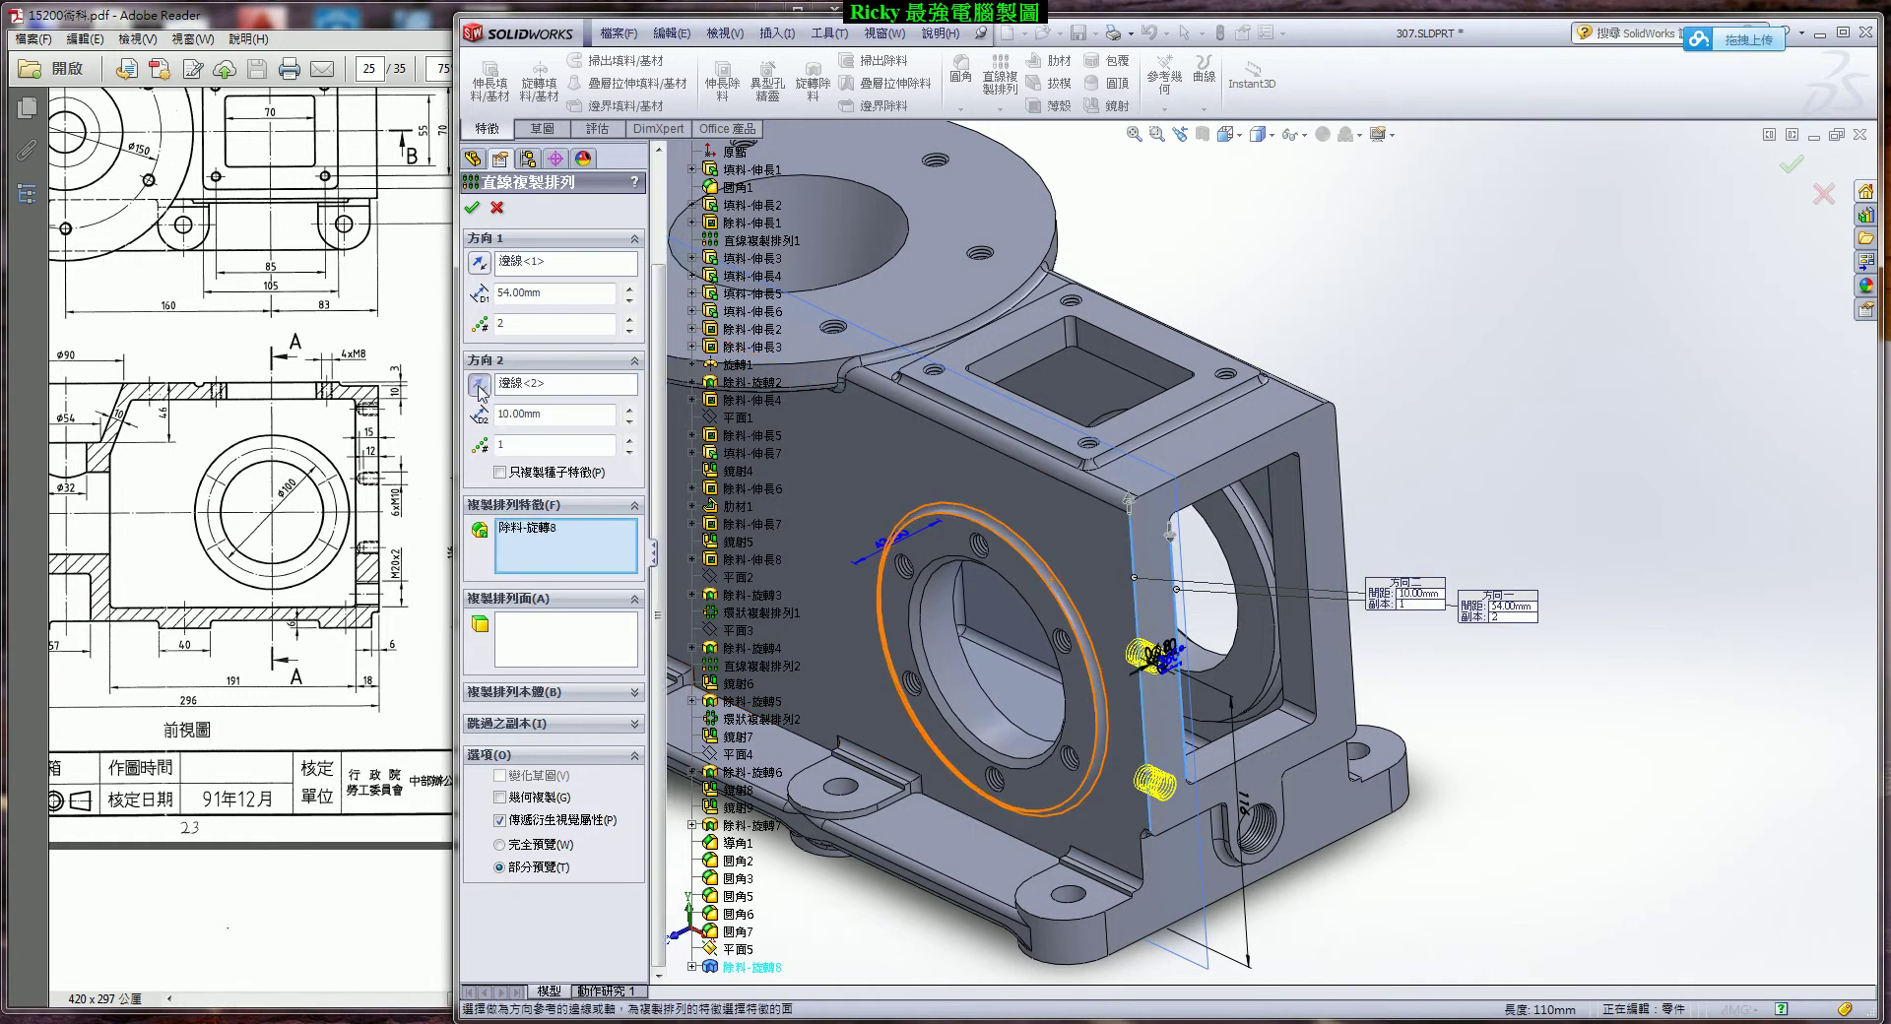
{"action": "double_click", "coordinate": [549, 419]}
{"action": "type", "text": "54"}
{"action": "key", "text": "Return"}
{"action": "left_click", "coordinate": [473, 209]}
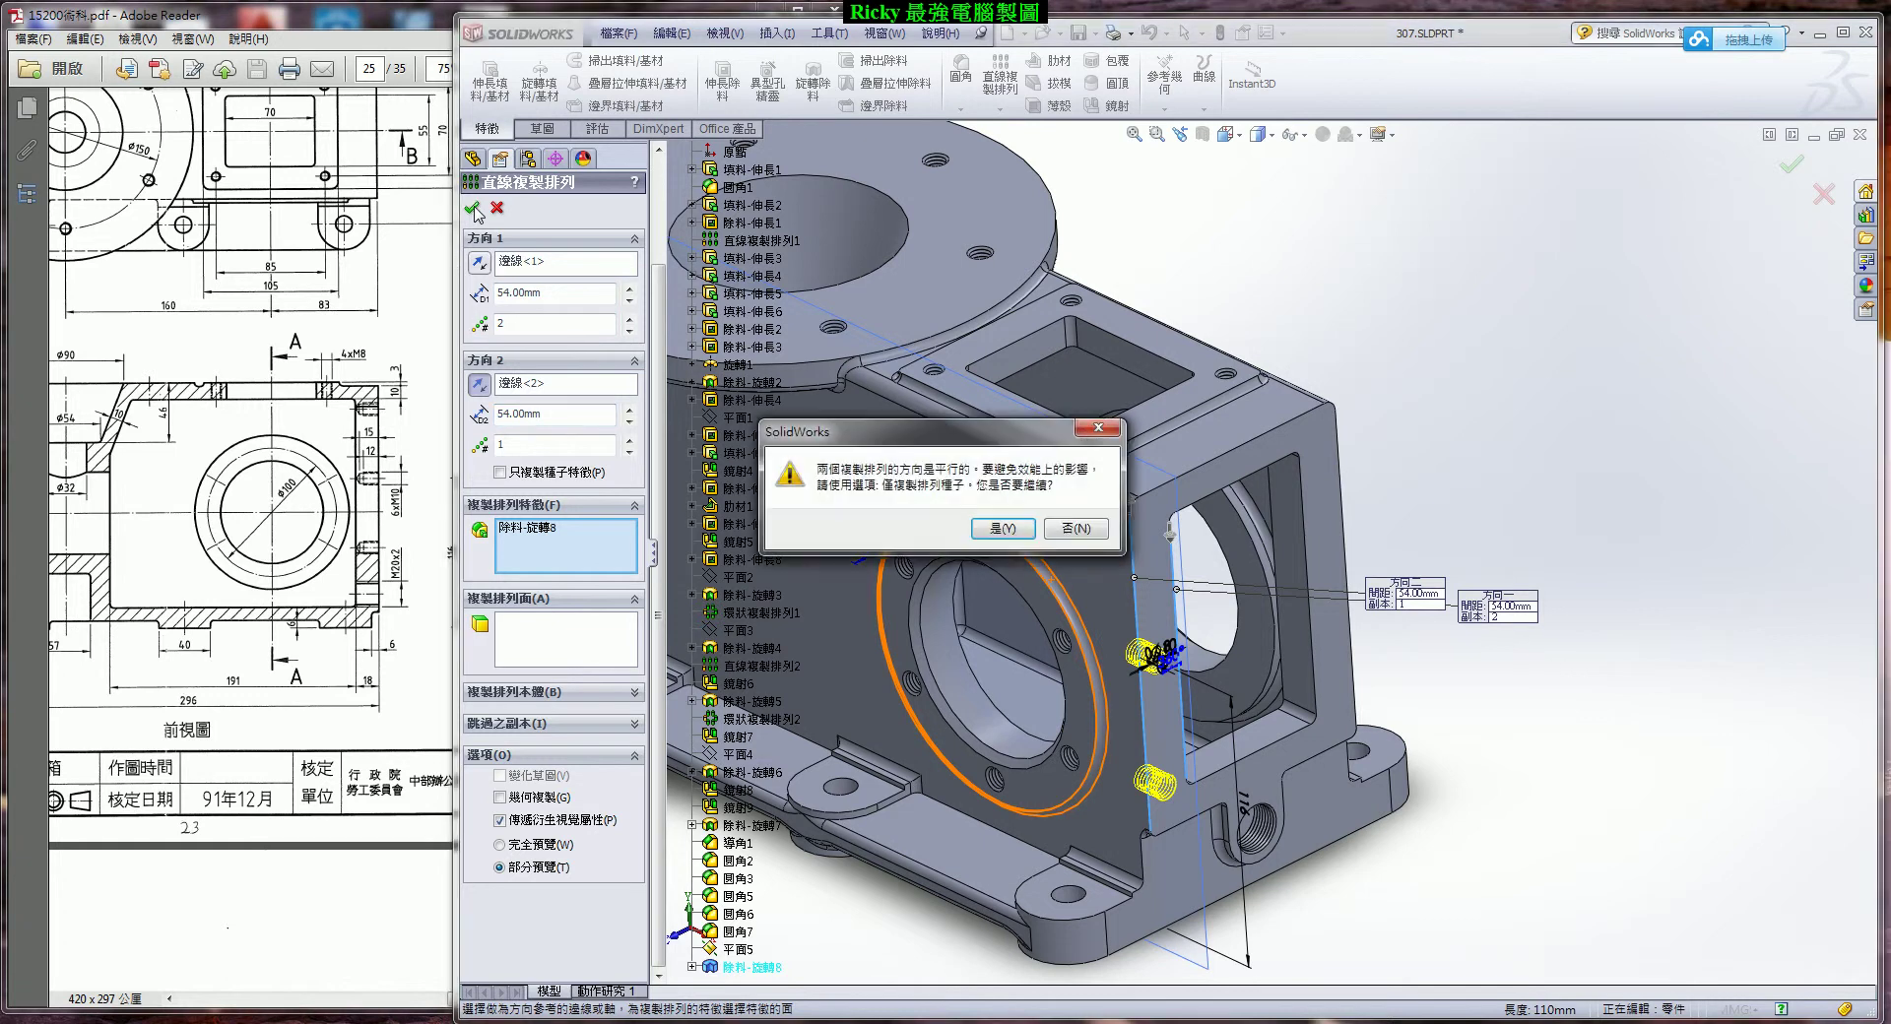
{"action": "left_click", "coordinate": [990, 530]}
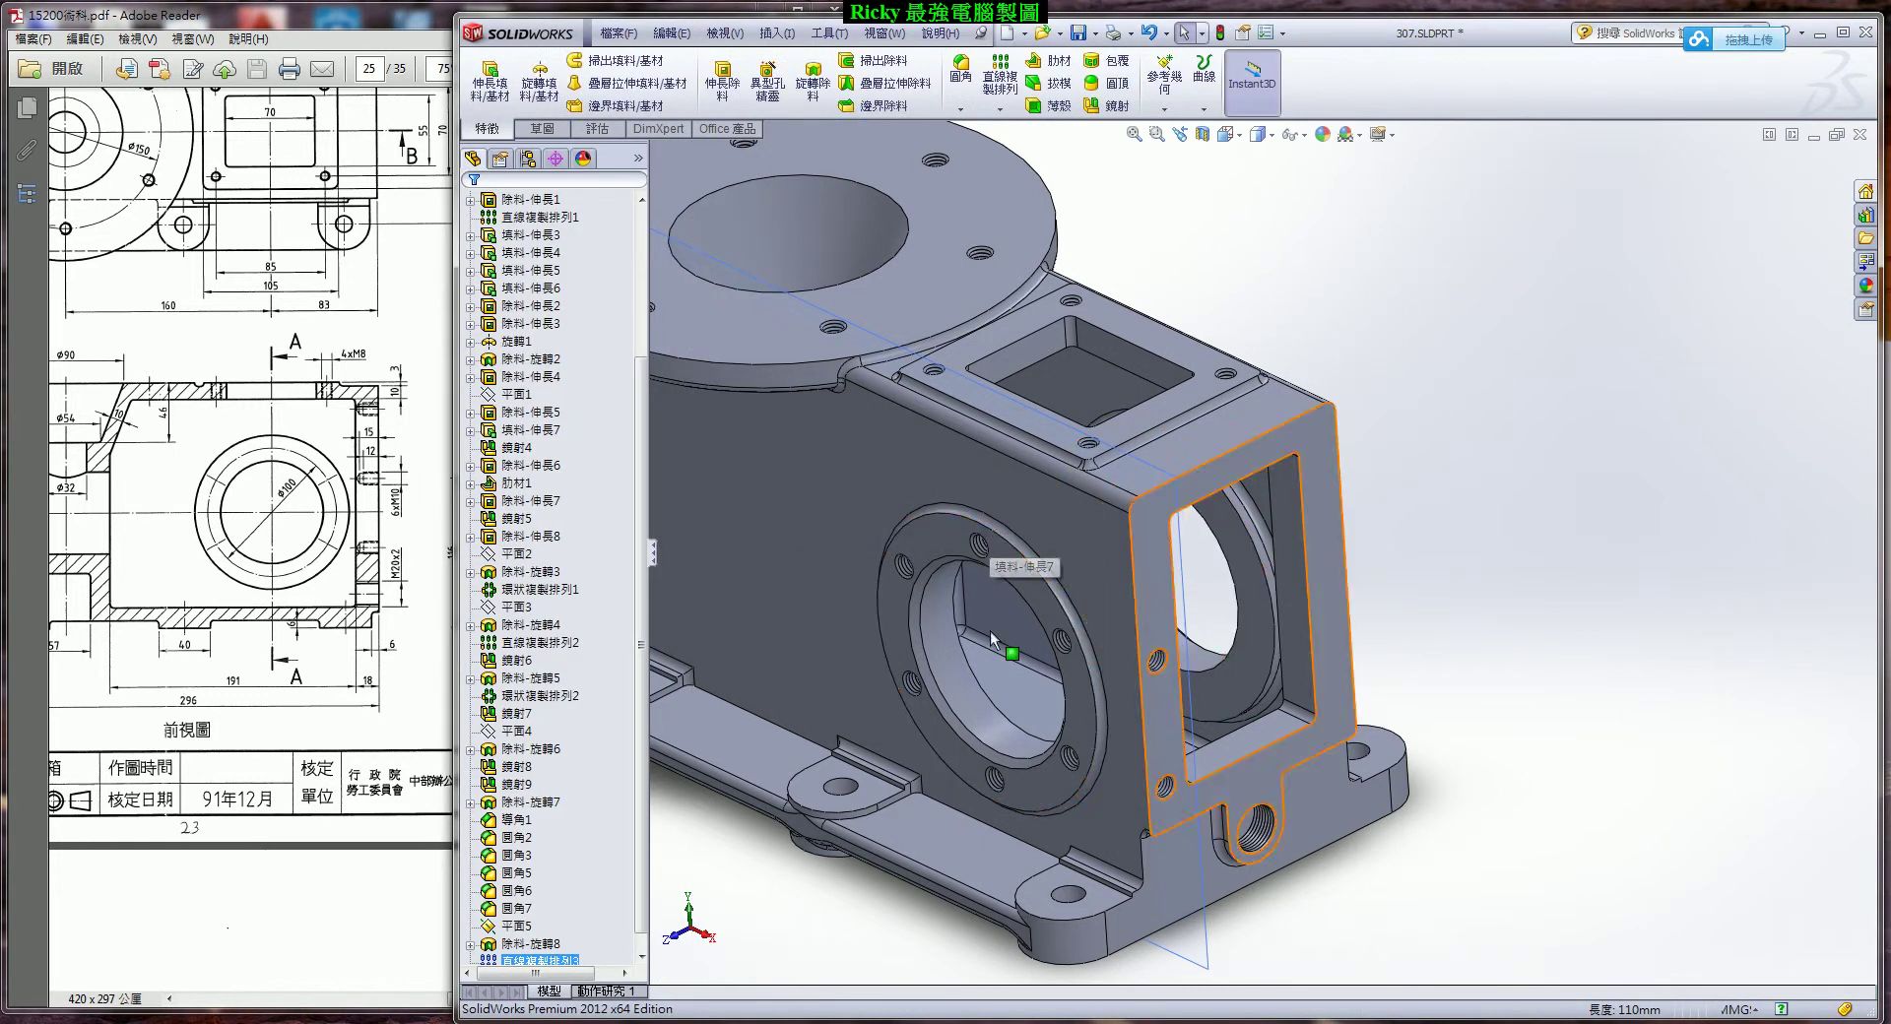
{"action": "right_click", "coordinate": [548, 960]}
{"action": "left_click", "coordinate": [588, 726]}
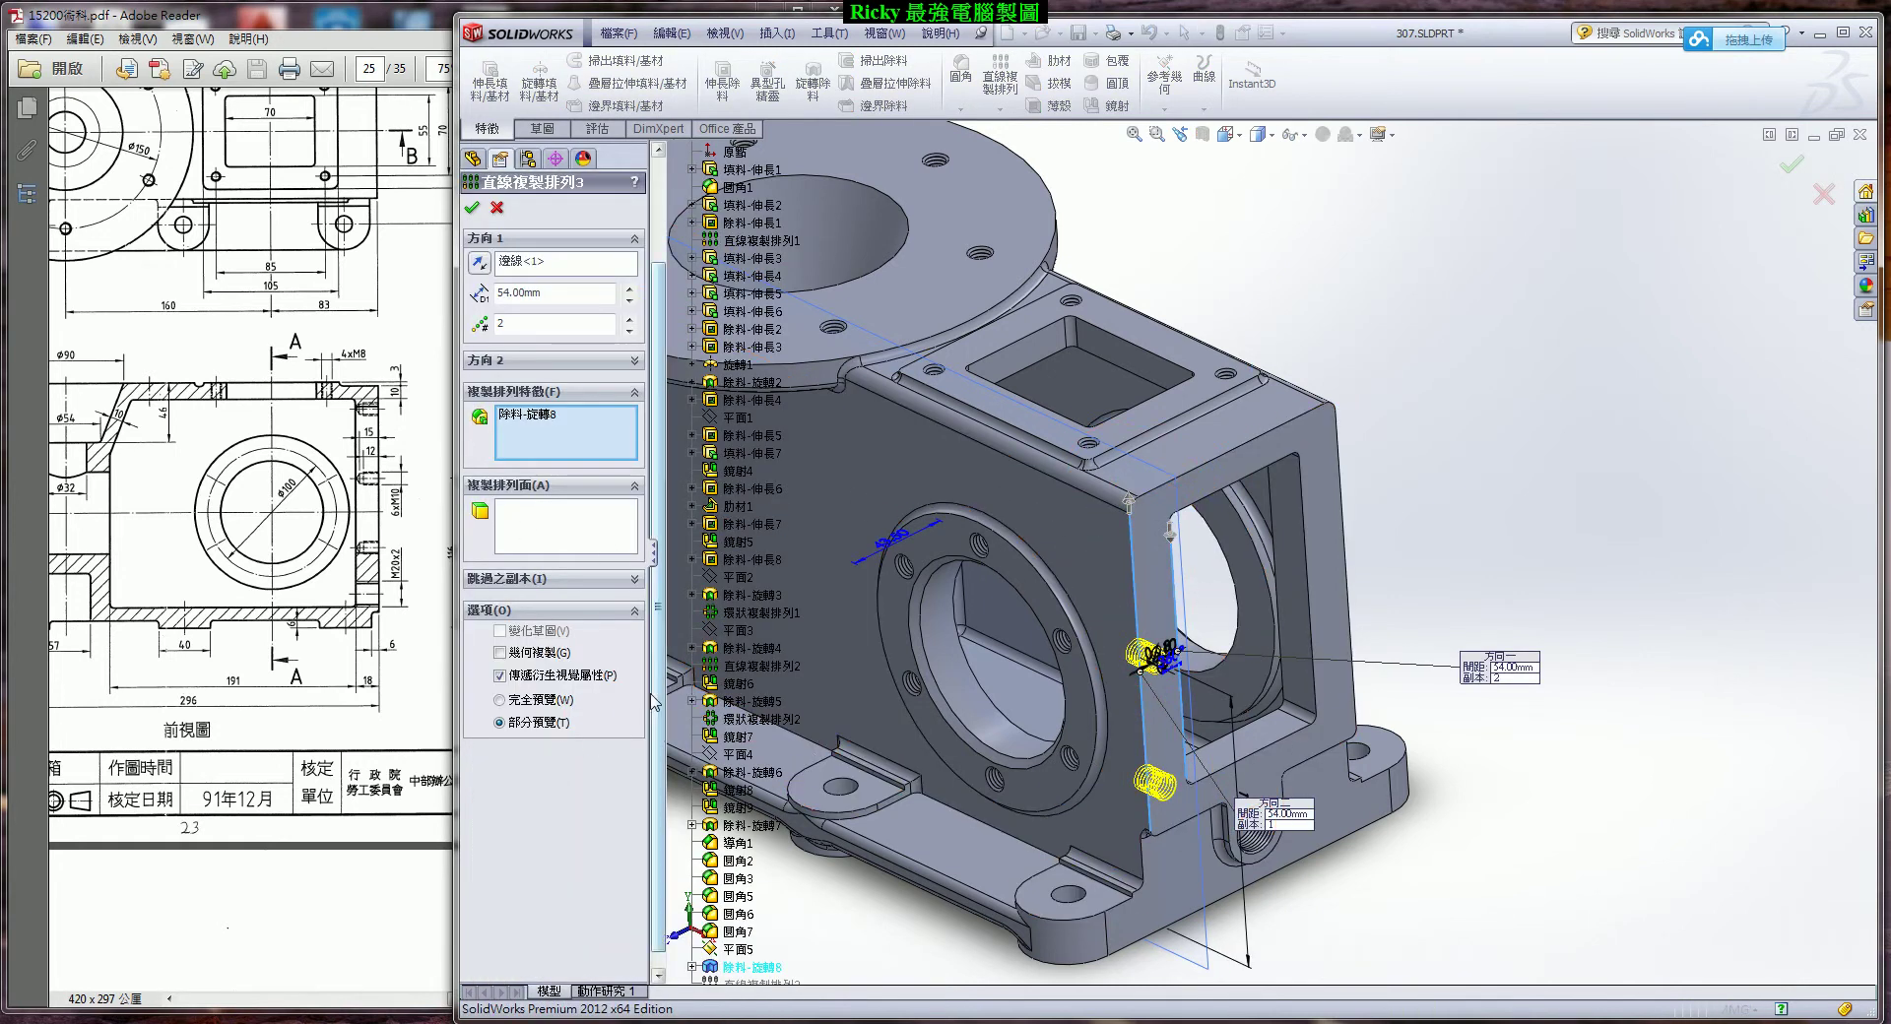
{"action": "left_click", "coordinate": [499, 653]}
{"action": "left_click", "coordinate": [499, 653]}
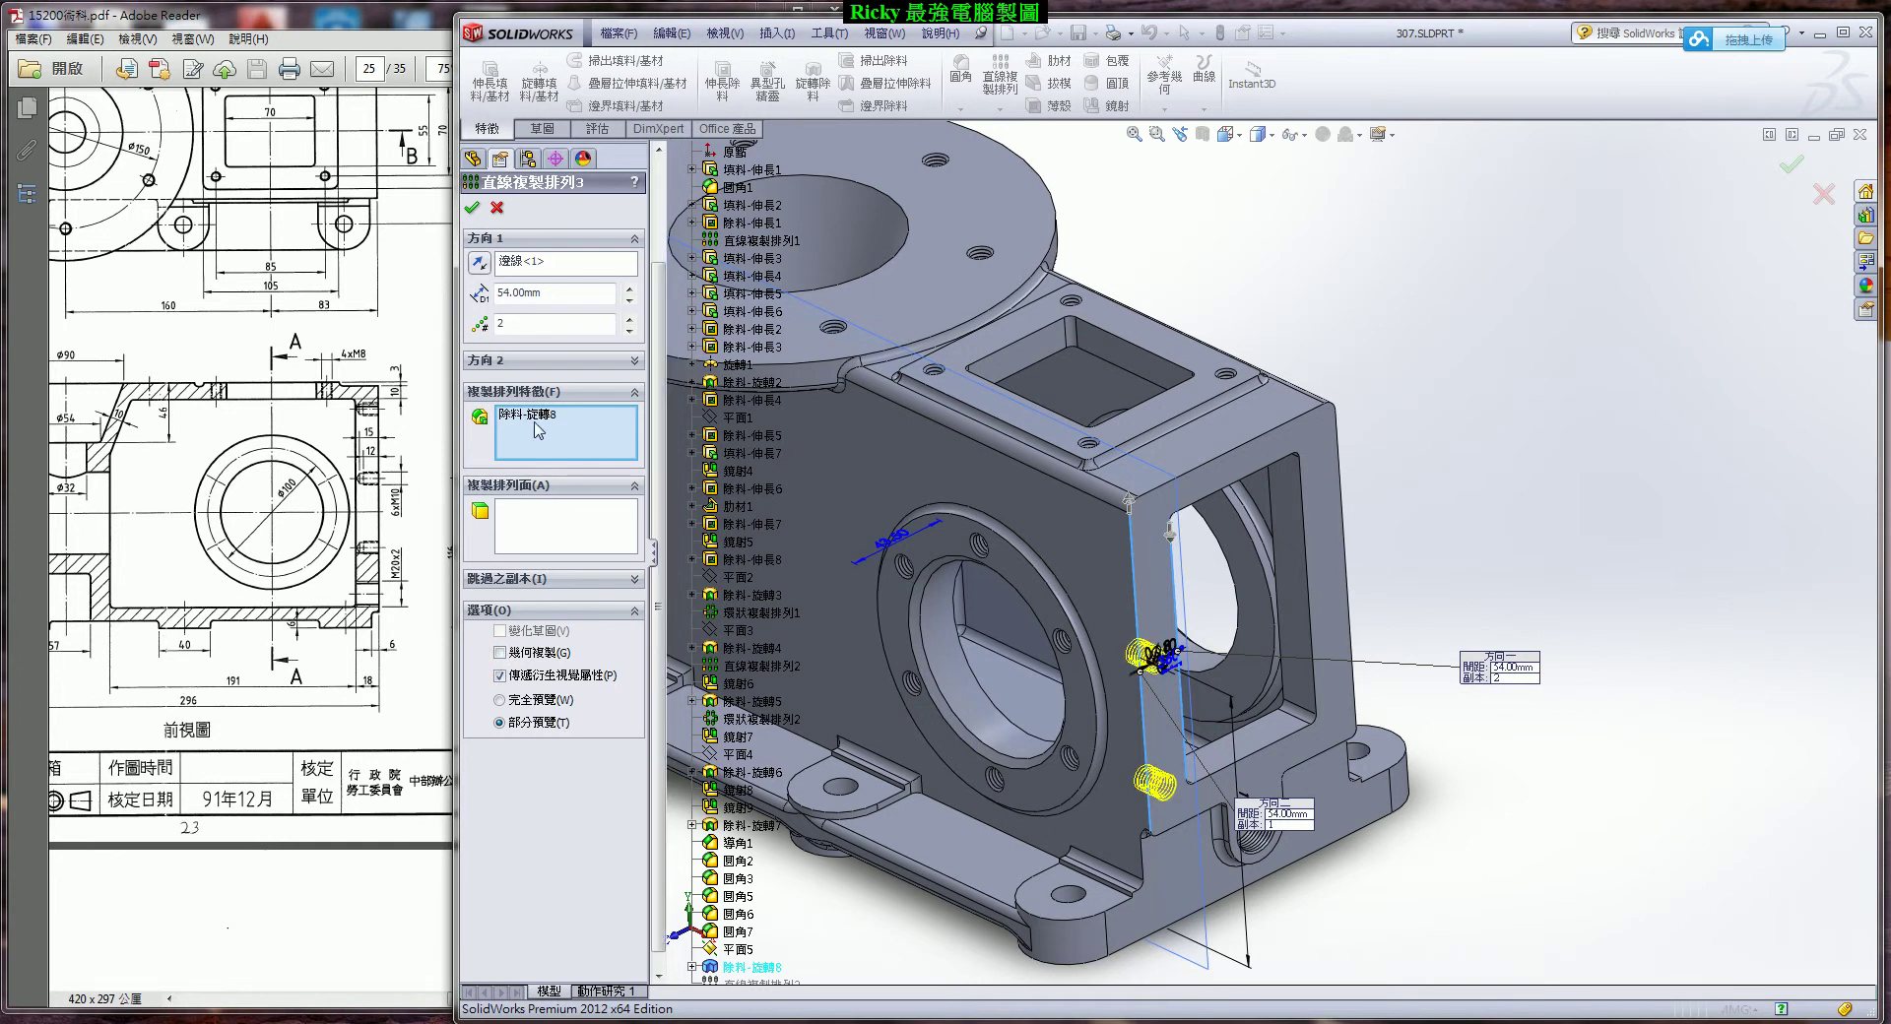
{"action": "left_click", "coordinate": [537, 361]}
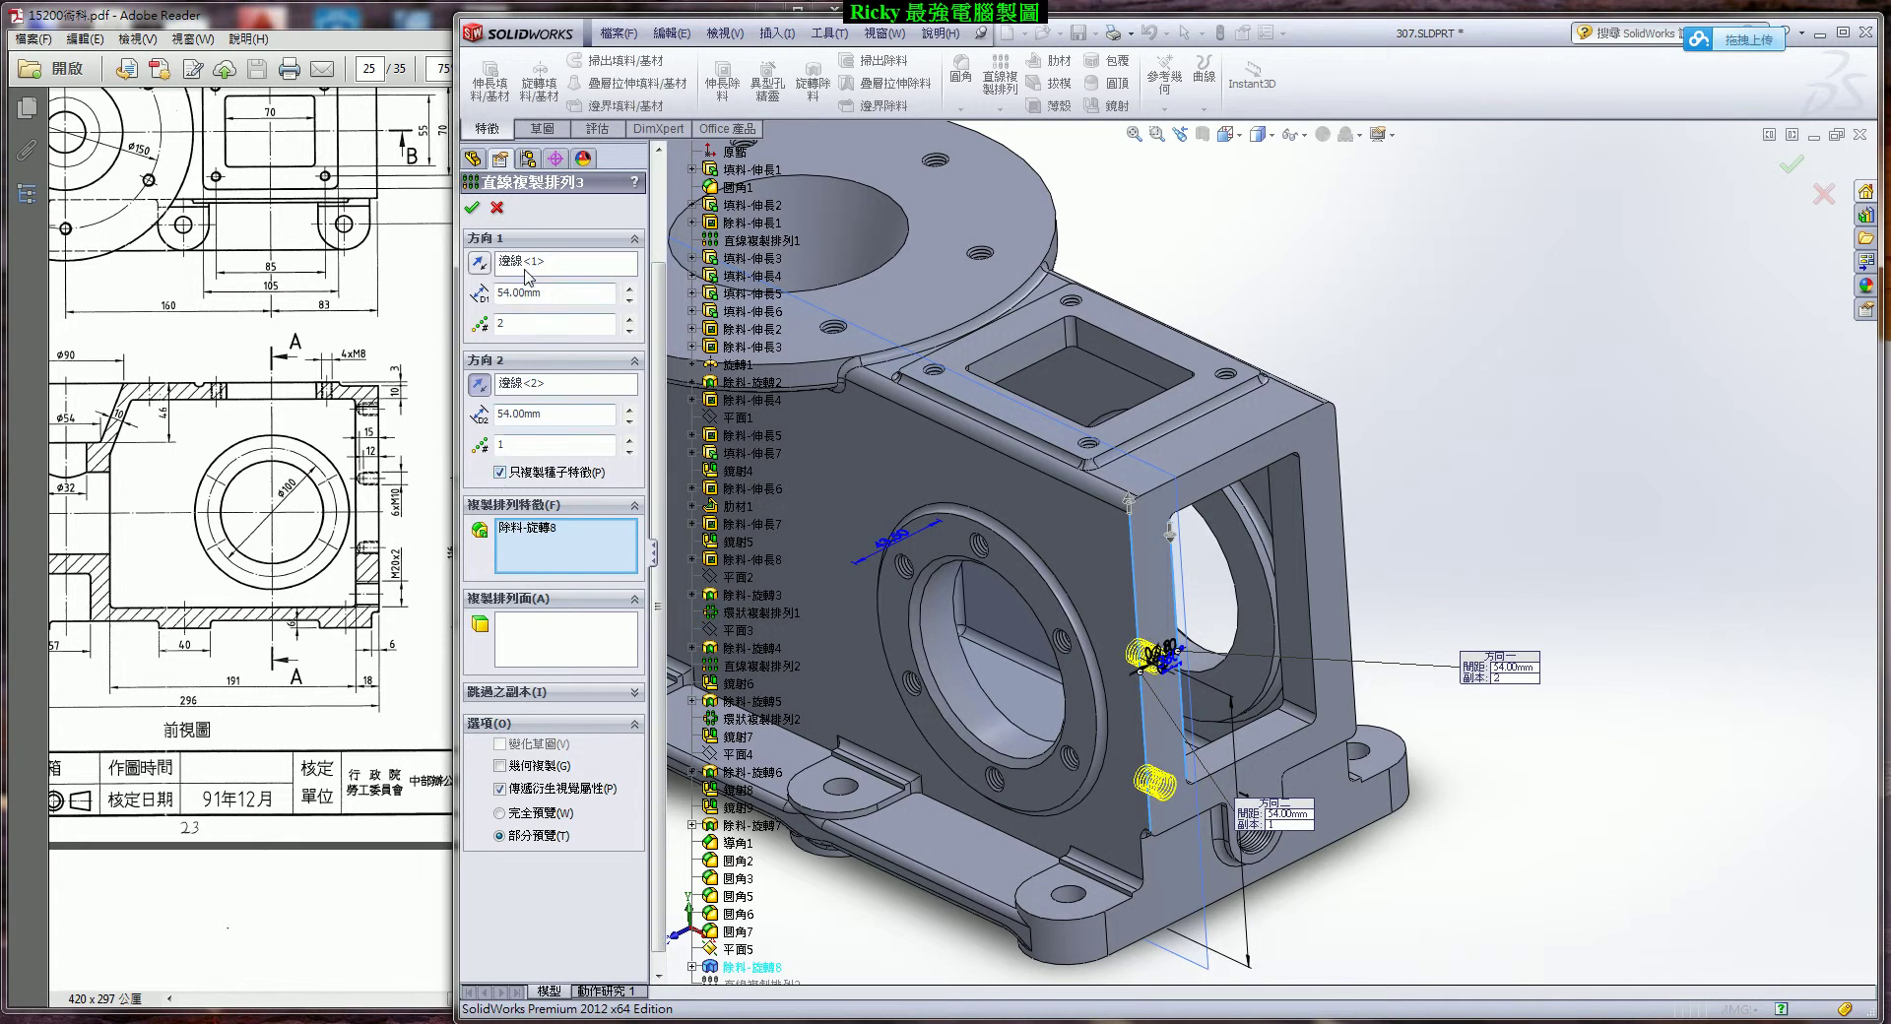
{"action": "left_click", "coordinate": [471, 206]}
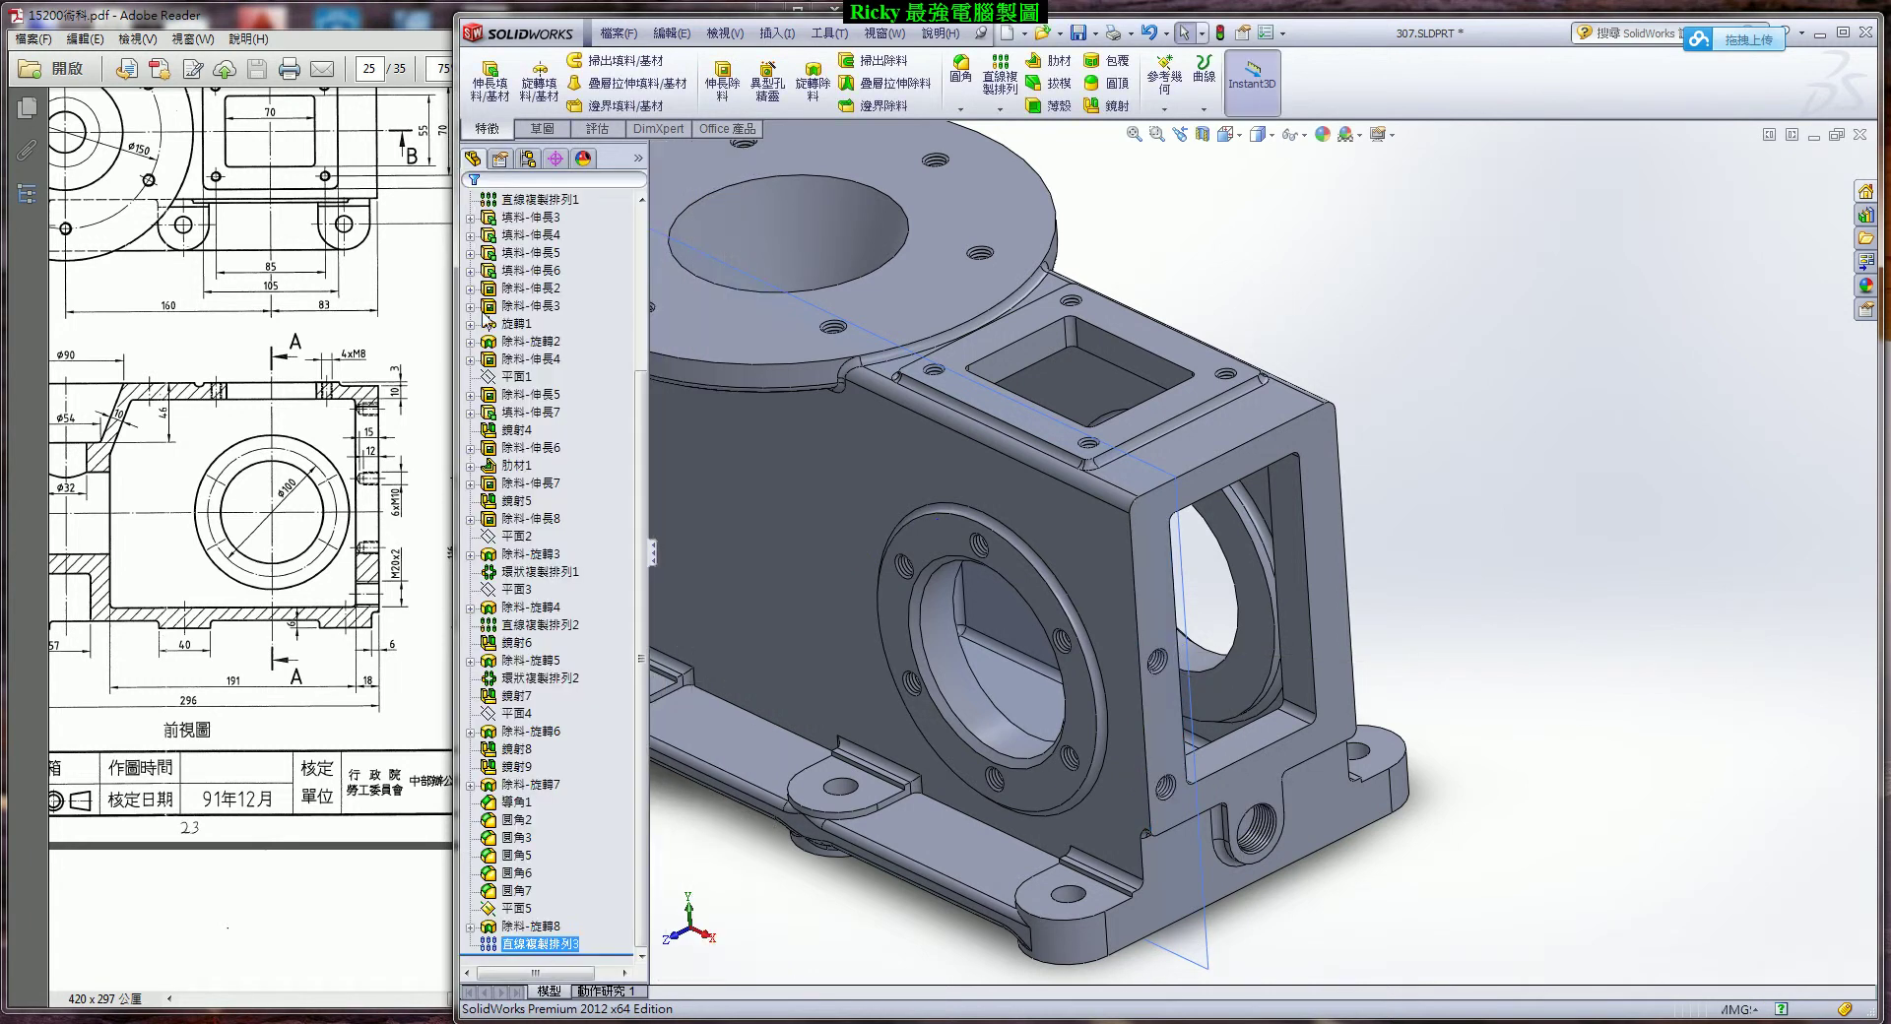
Edit Linear Pattern 3 with Direction 2 on the side frame edge, reversed.
{"action": "left_click", "coordinate": [551, 945]}
{"action": "right_click", "coordinate": [556, 951]}
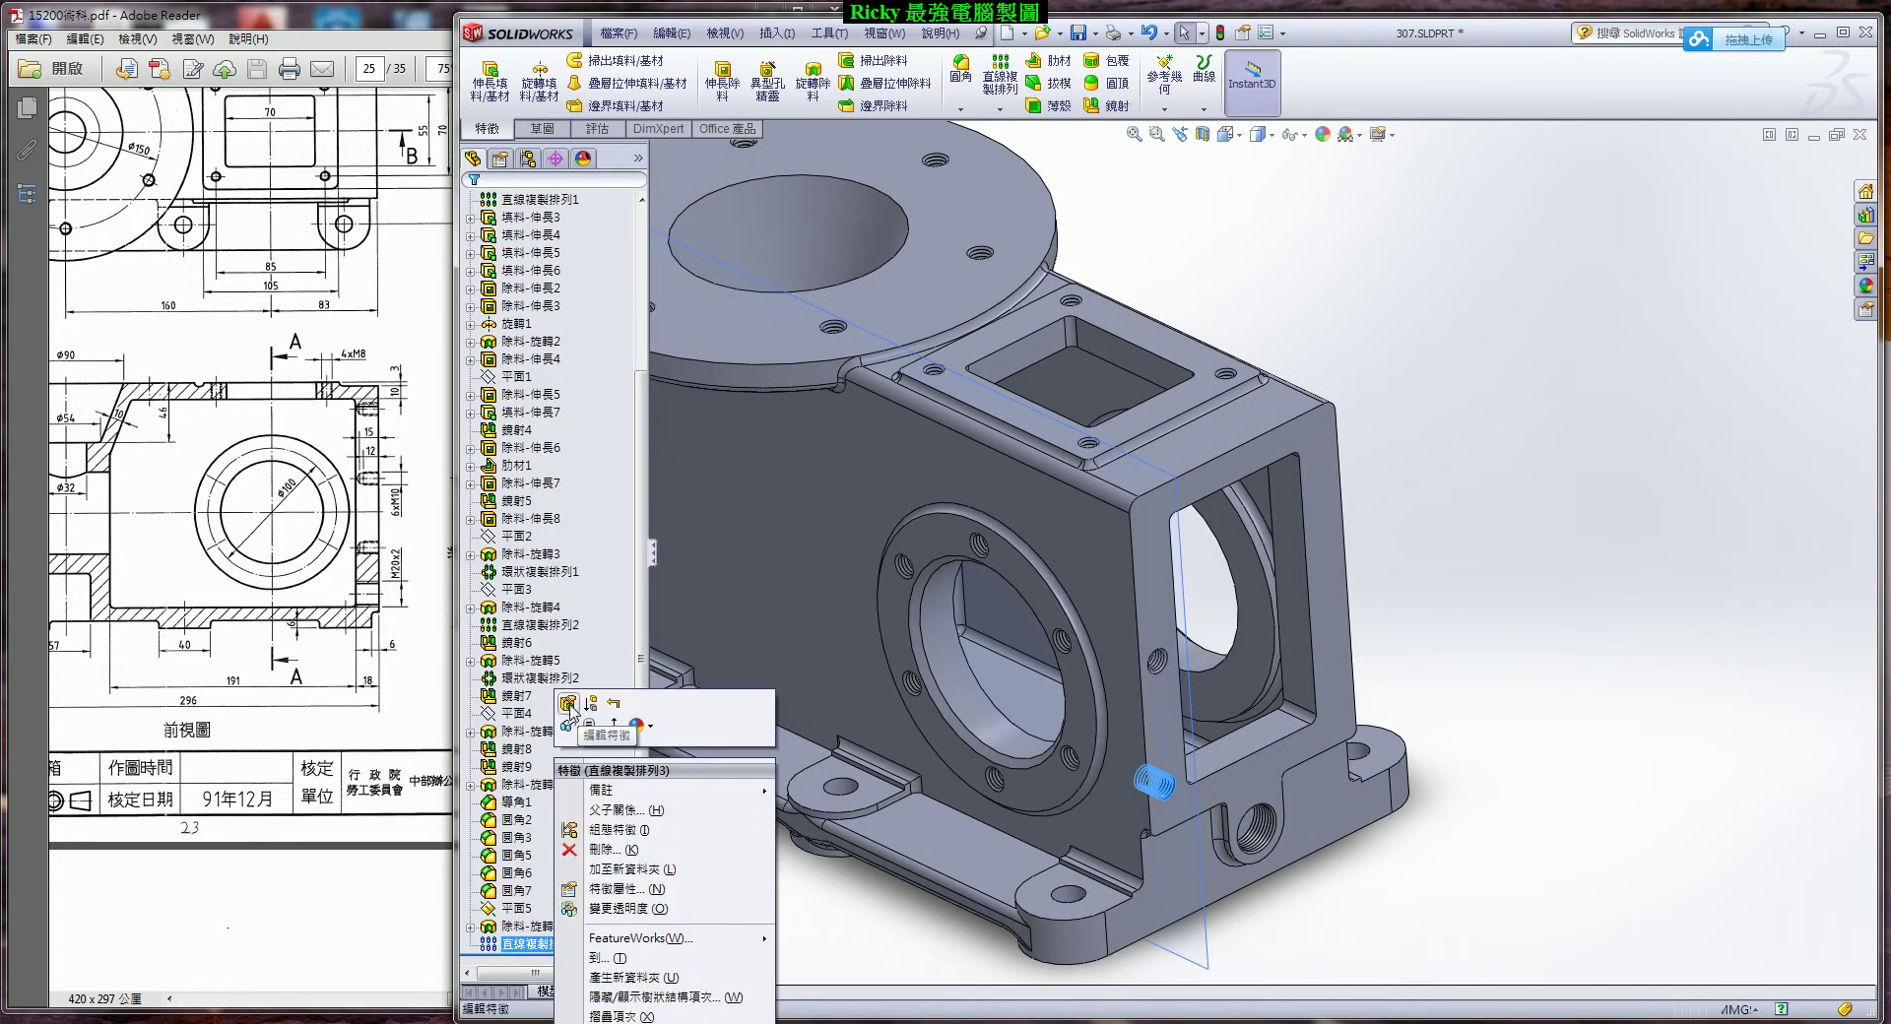
{"action": "left_click", "coordinate": [574, 714]}
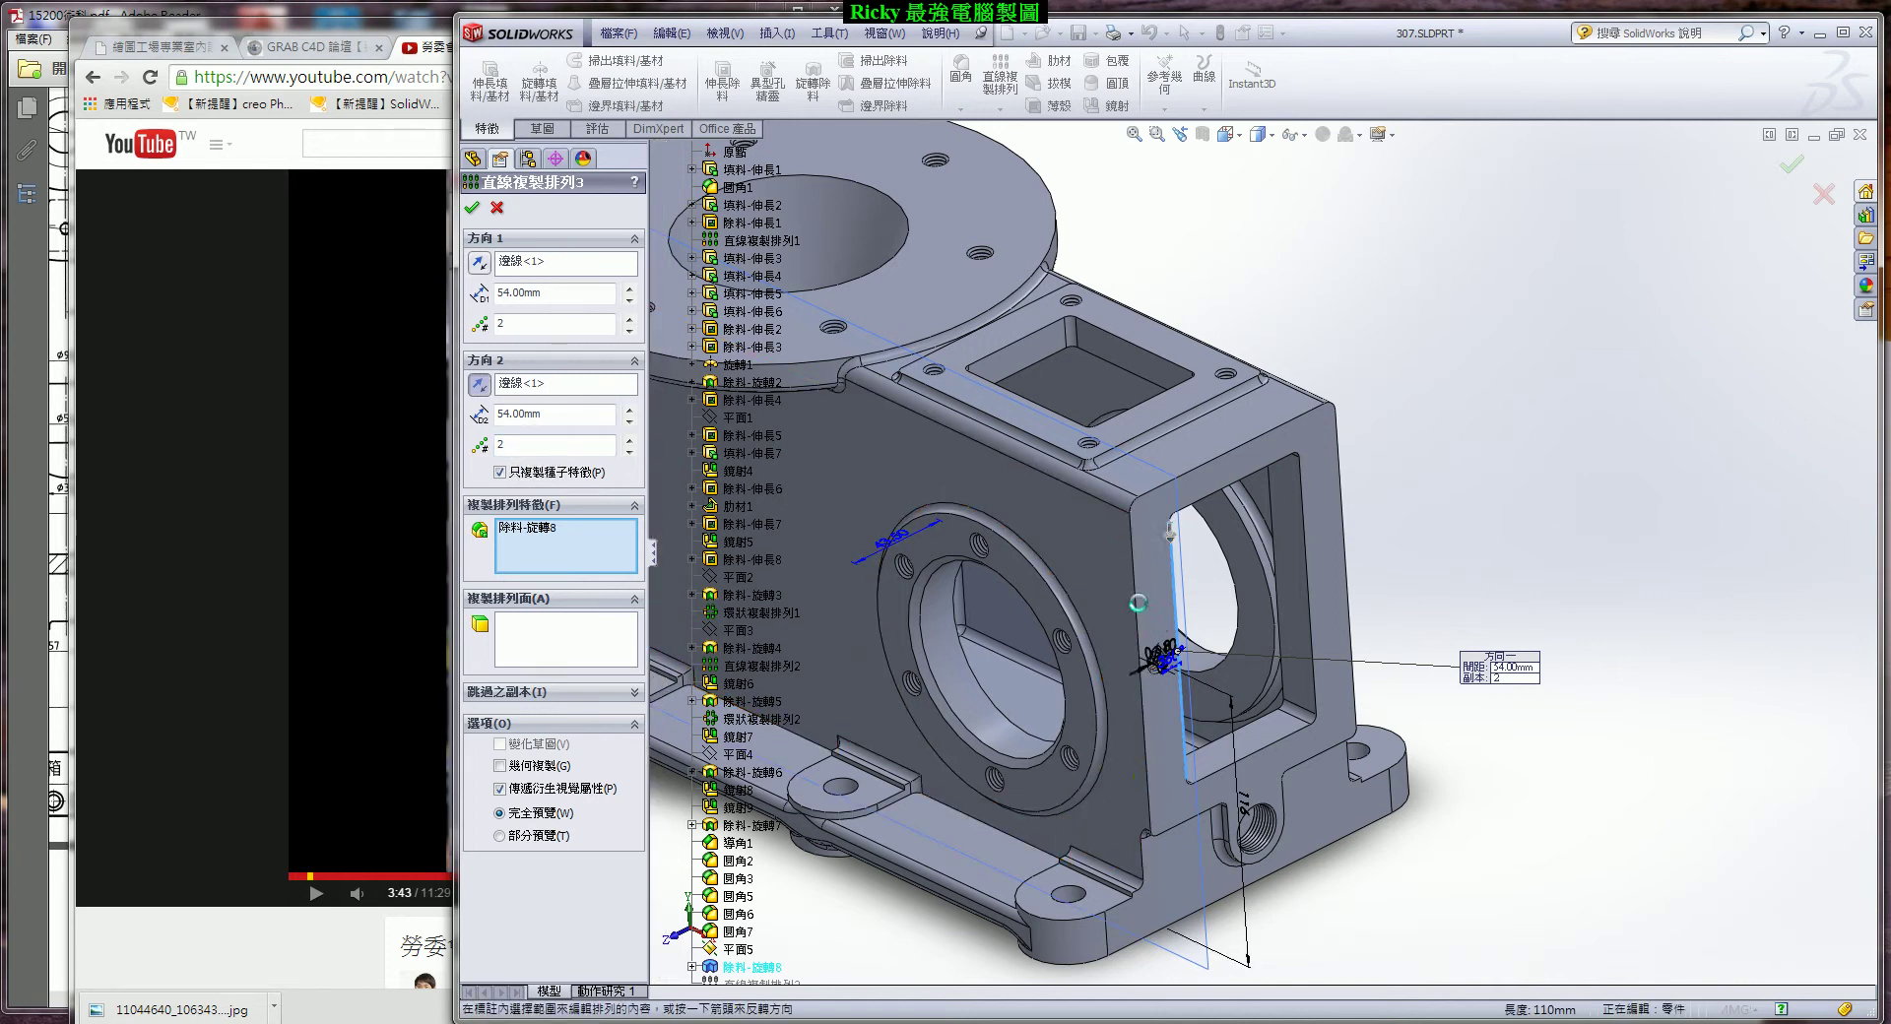
{"action": "left_click", "coordinate": [507, 386]}
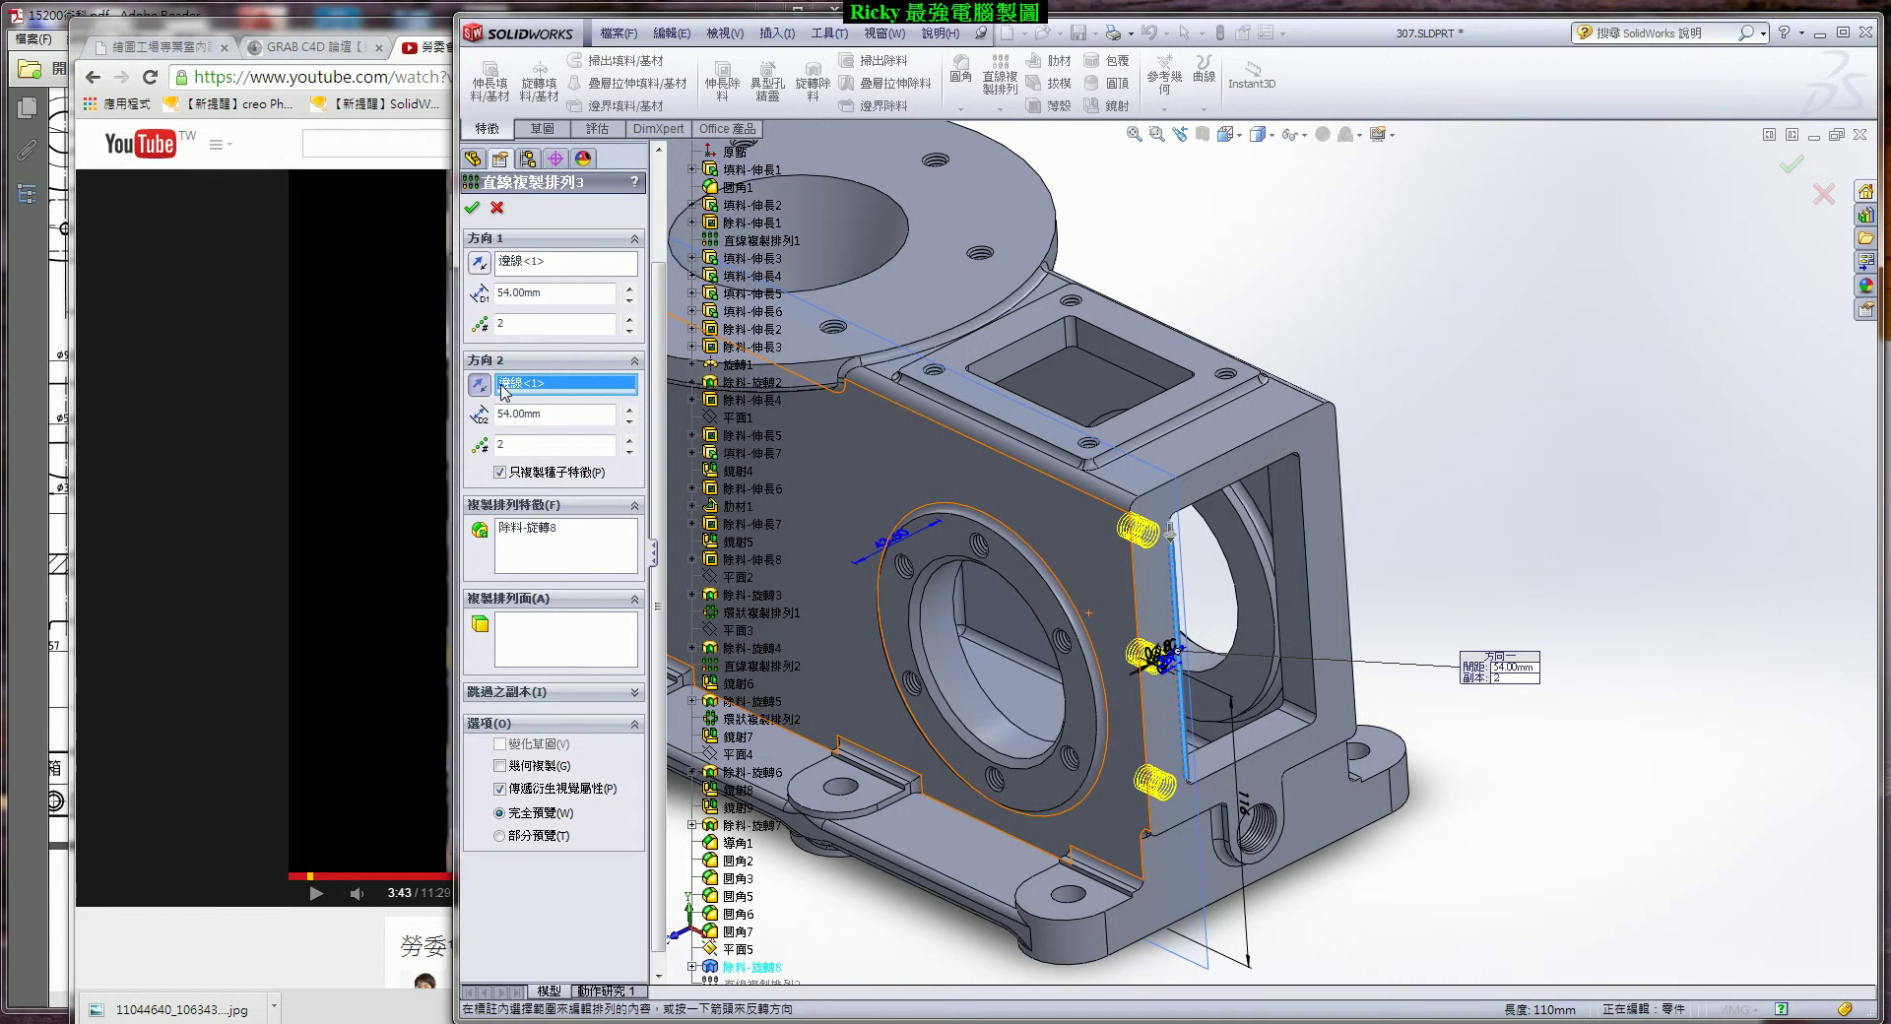
{"action": "left_click", "coordinate": [1137, 594]}
{"action": "left_click", "coordinate": [507, 414]}
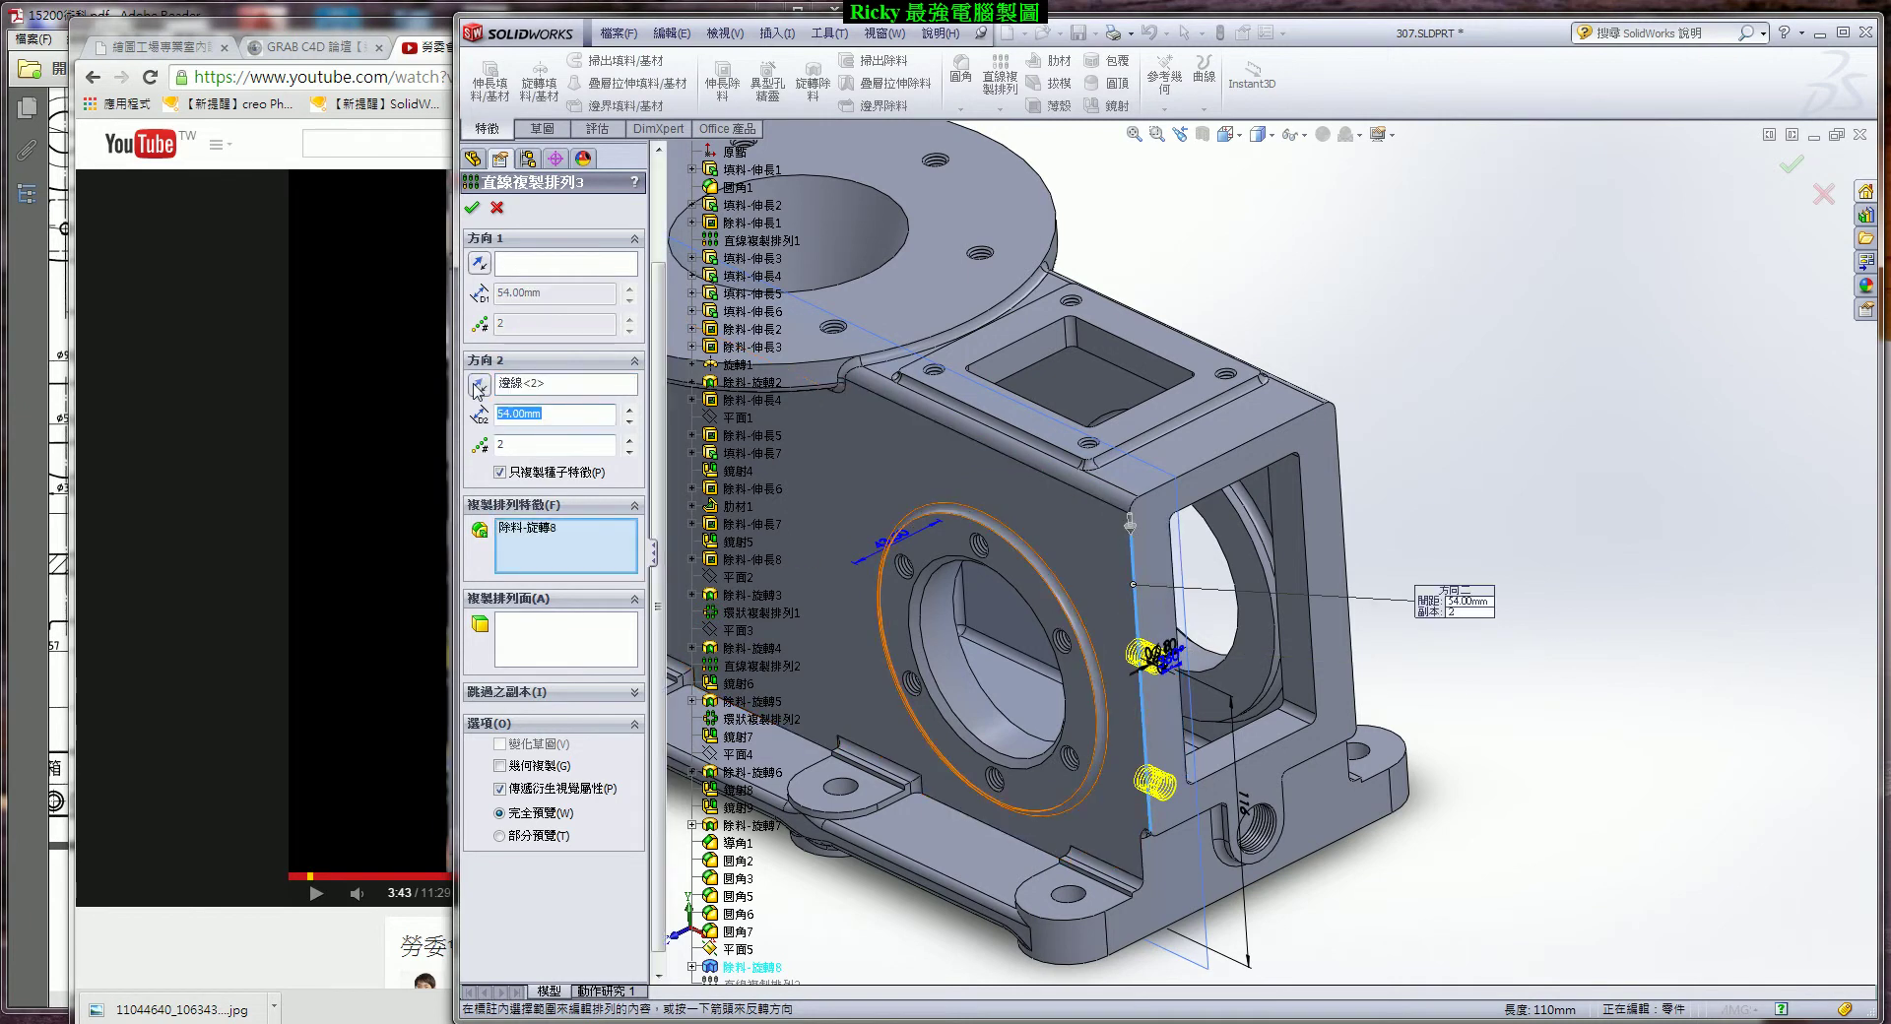
{"action": "left_click", "coordinate": [479, 386]}
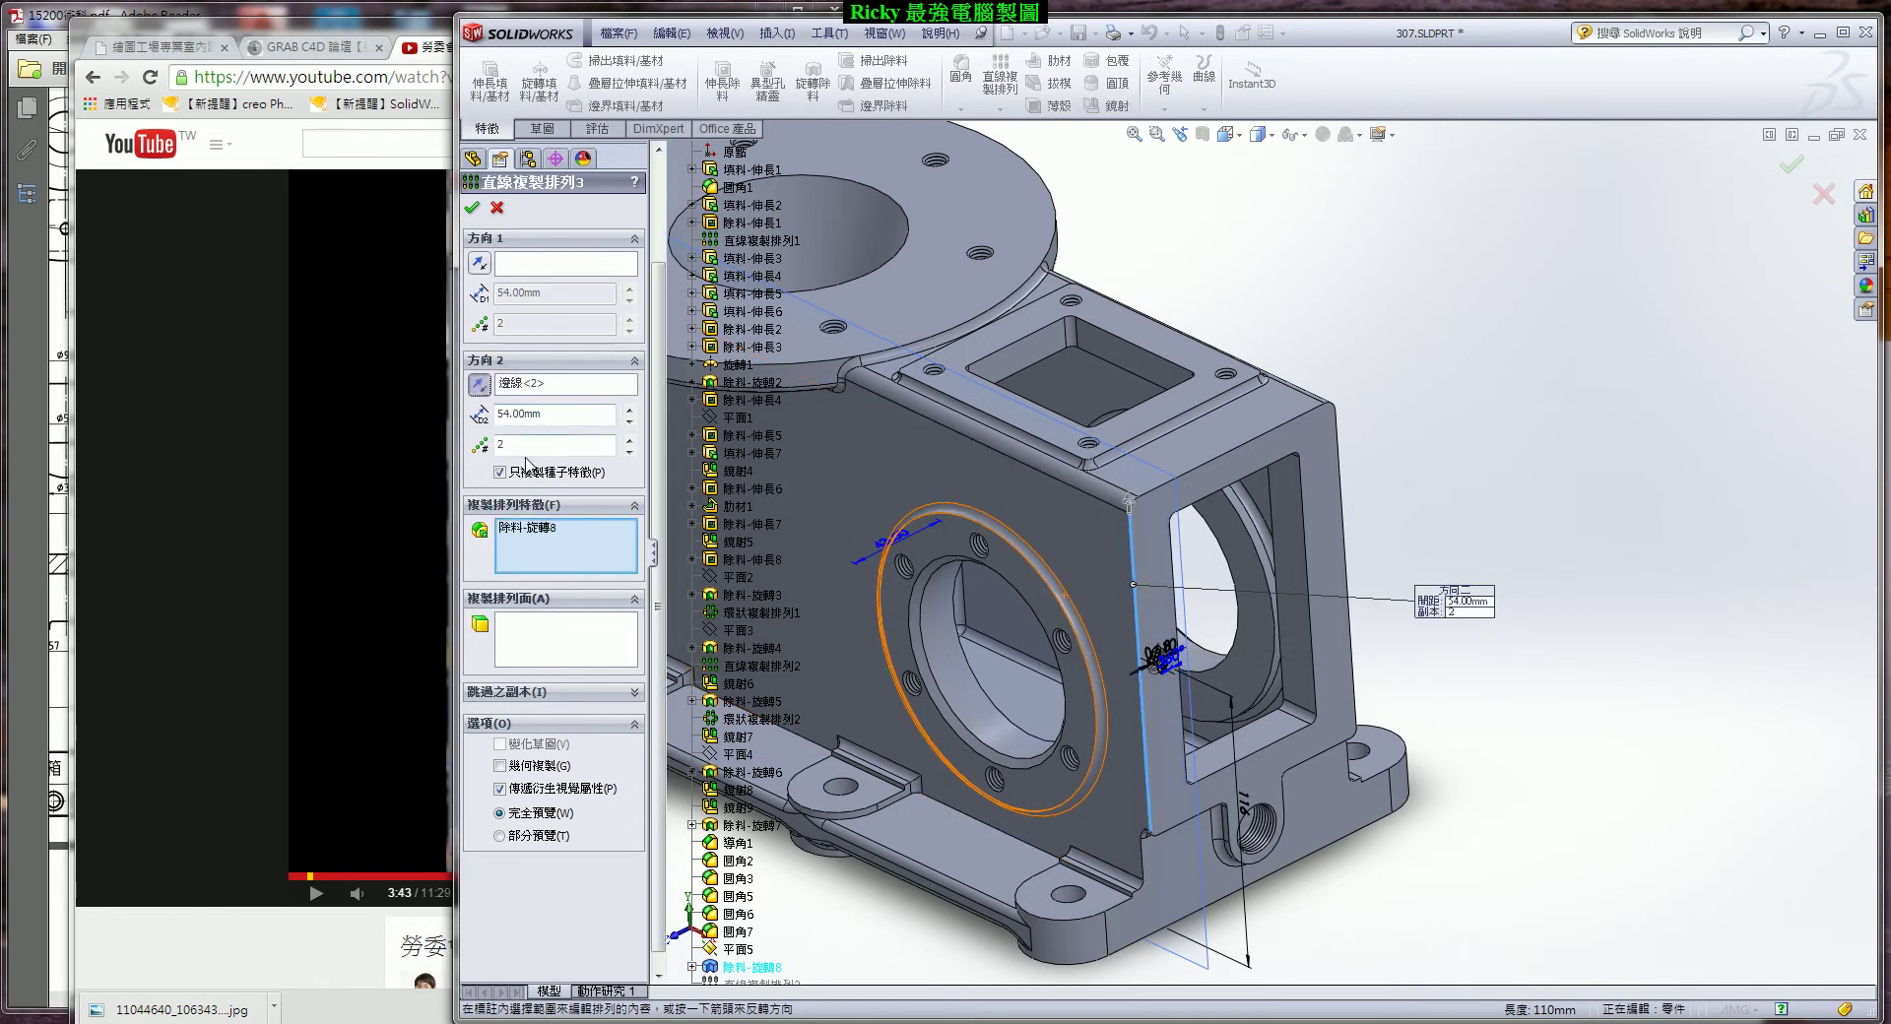
Set Direction 1 to the side frame edge and apply at 54 mm, 2 instances each.
{"action": "left_click", "coordinate": [517, 268]}
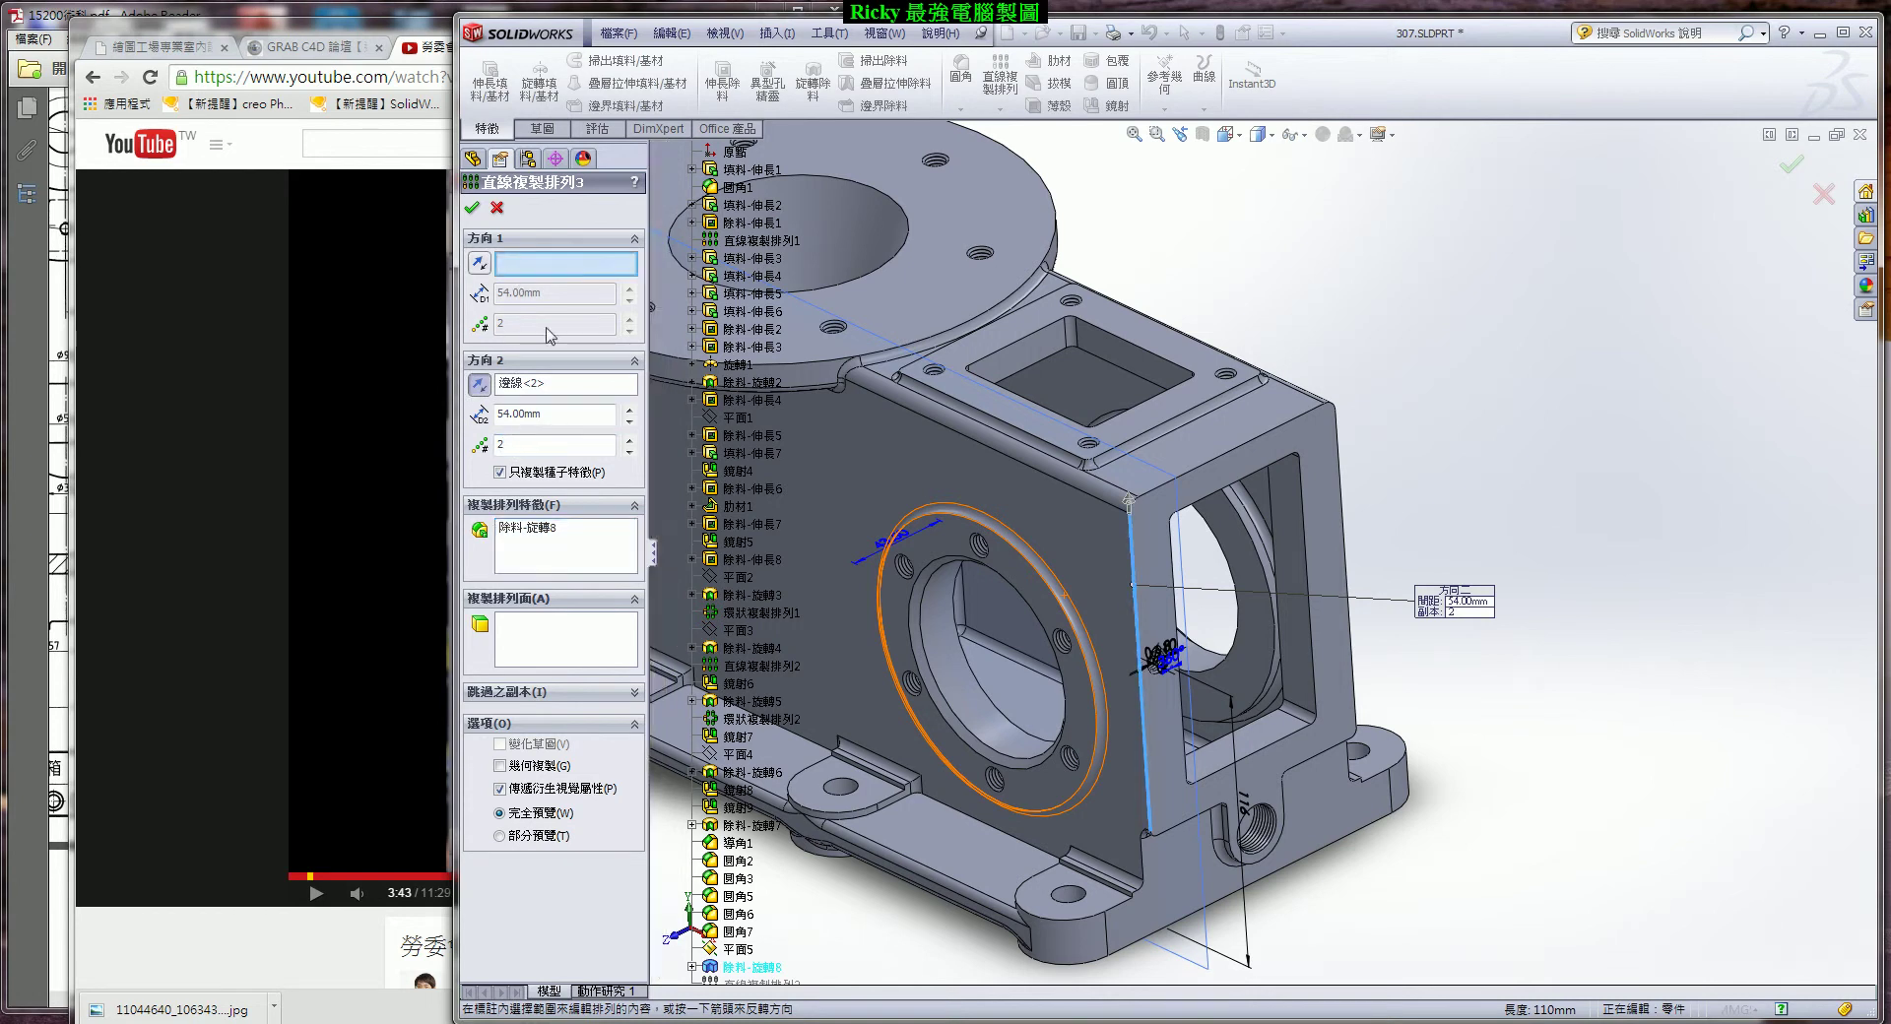
{"action": "left_click", "coordinate": [1172, 553]}
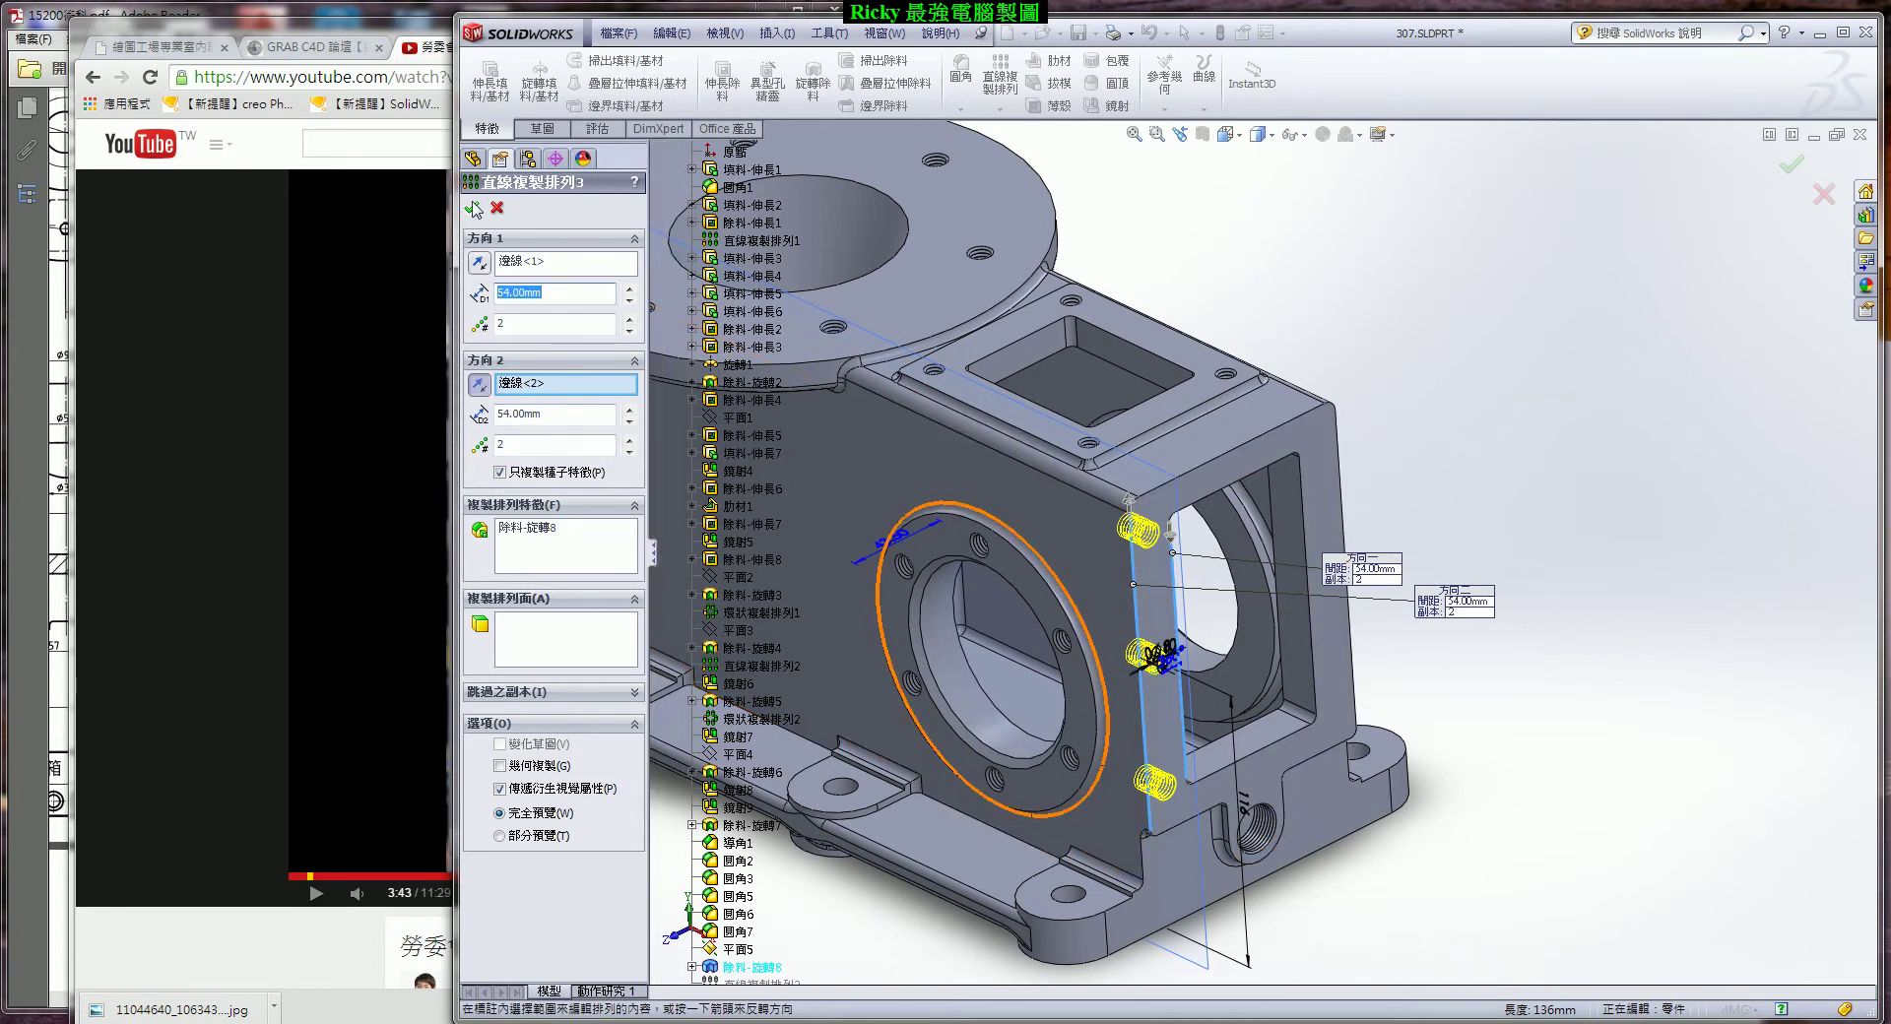
{"action": "left_click", "coordinate": [473, 208]}
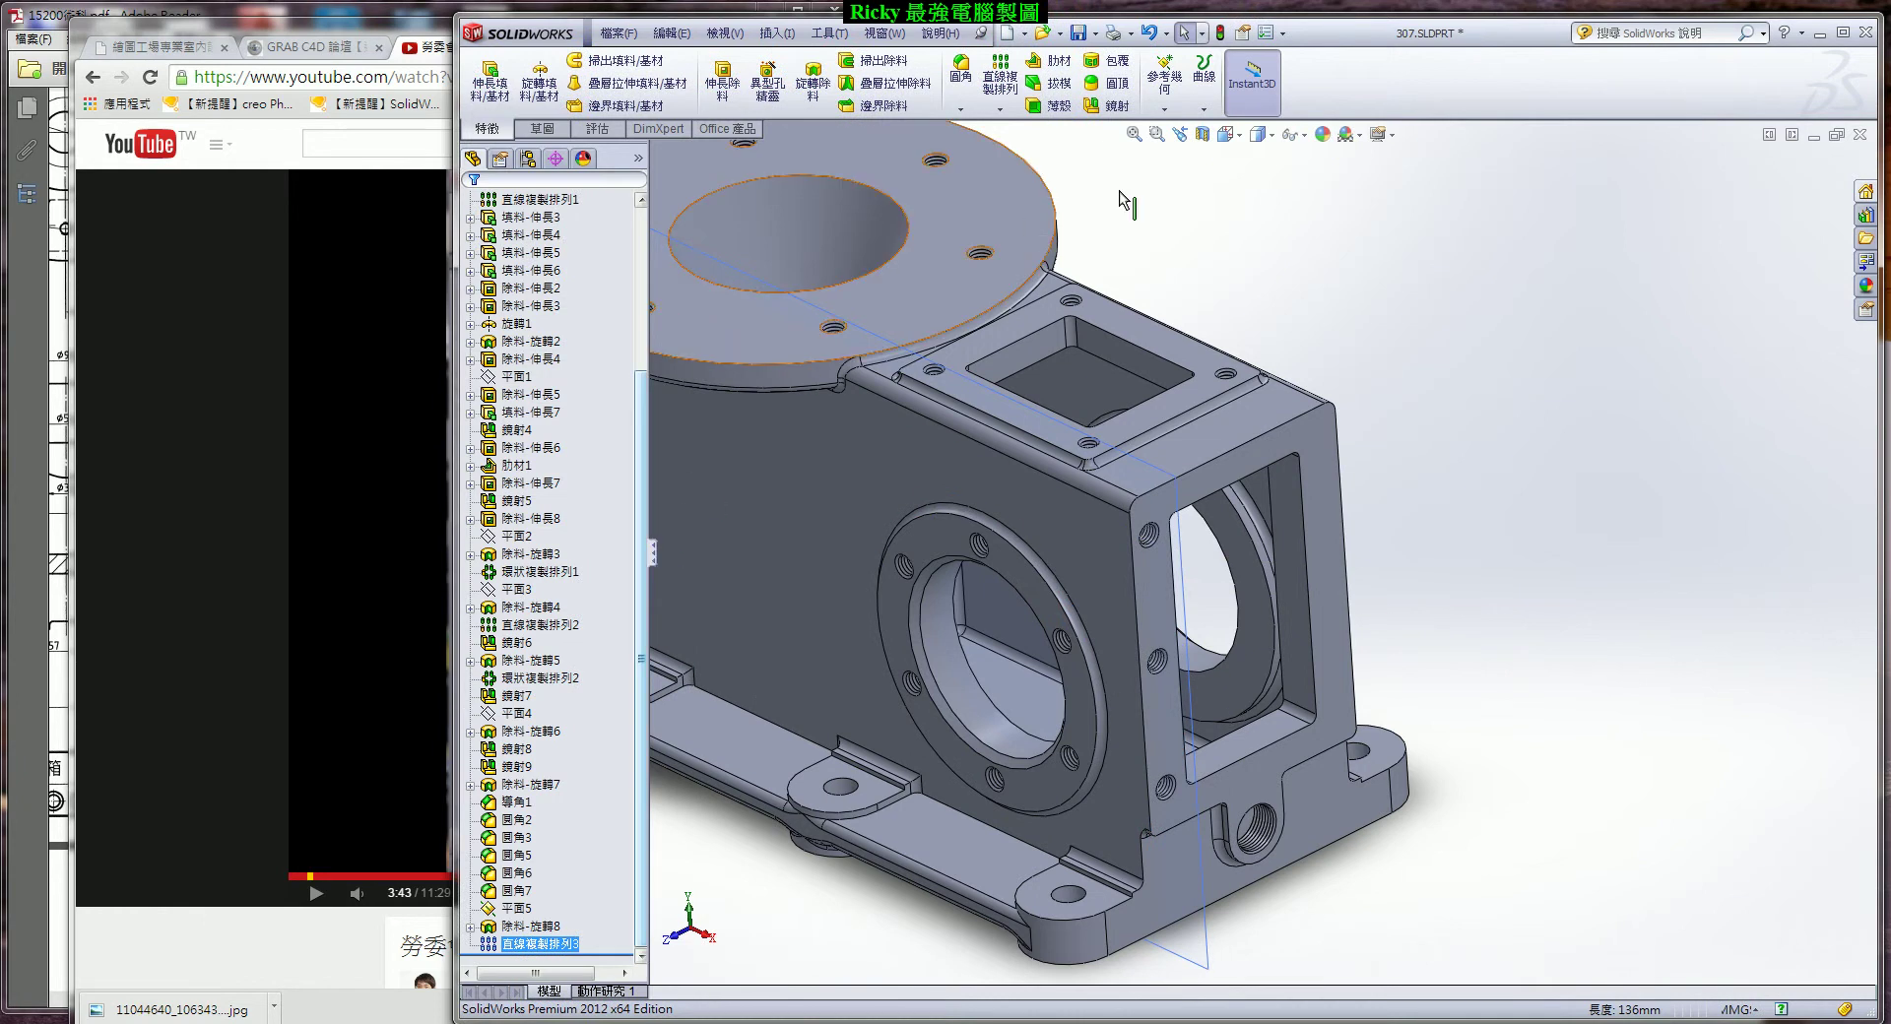
Mirror Linear Pattern 3 about the Front Plane, creating Mirror 鏡射10.
{"action": "left_click", "coordinate": [1105, 104]}
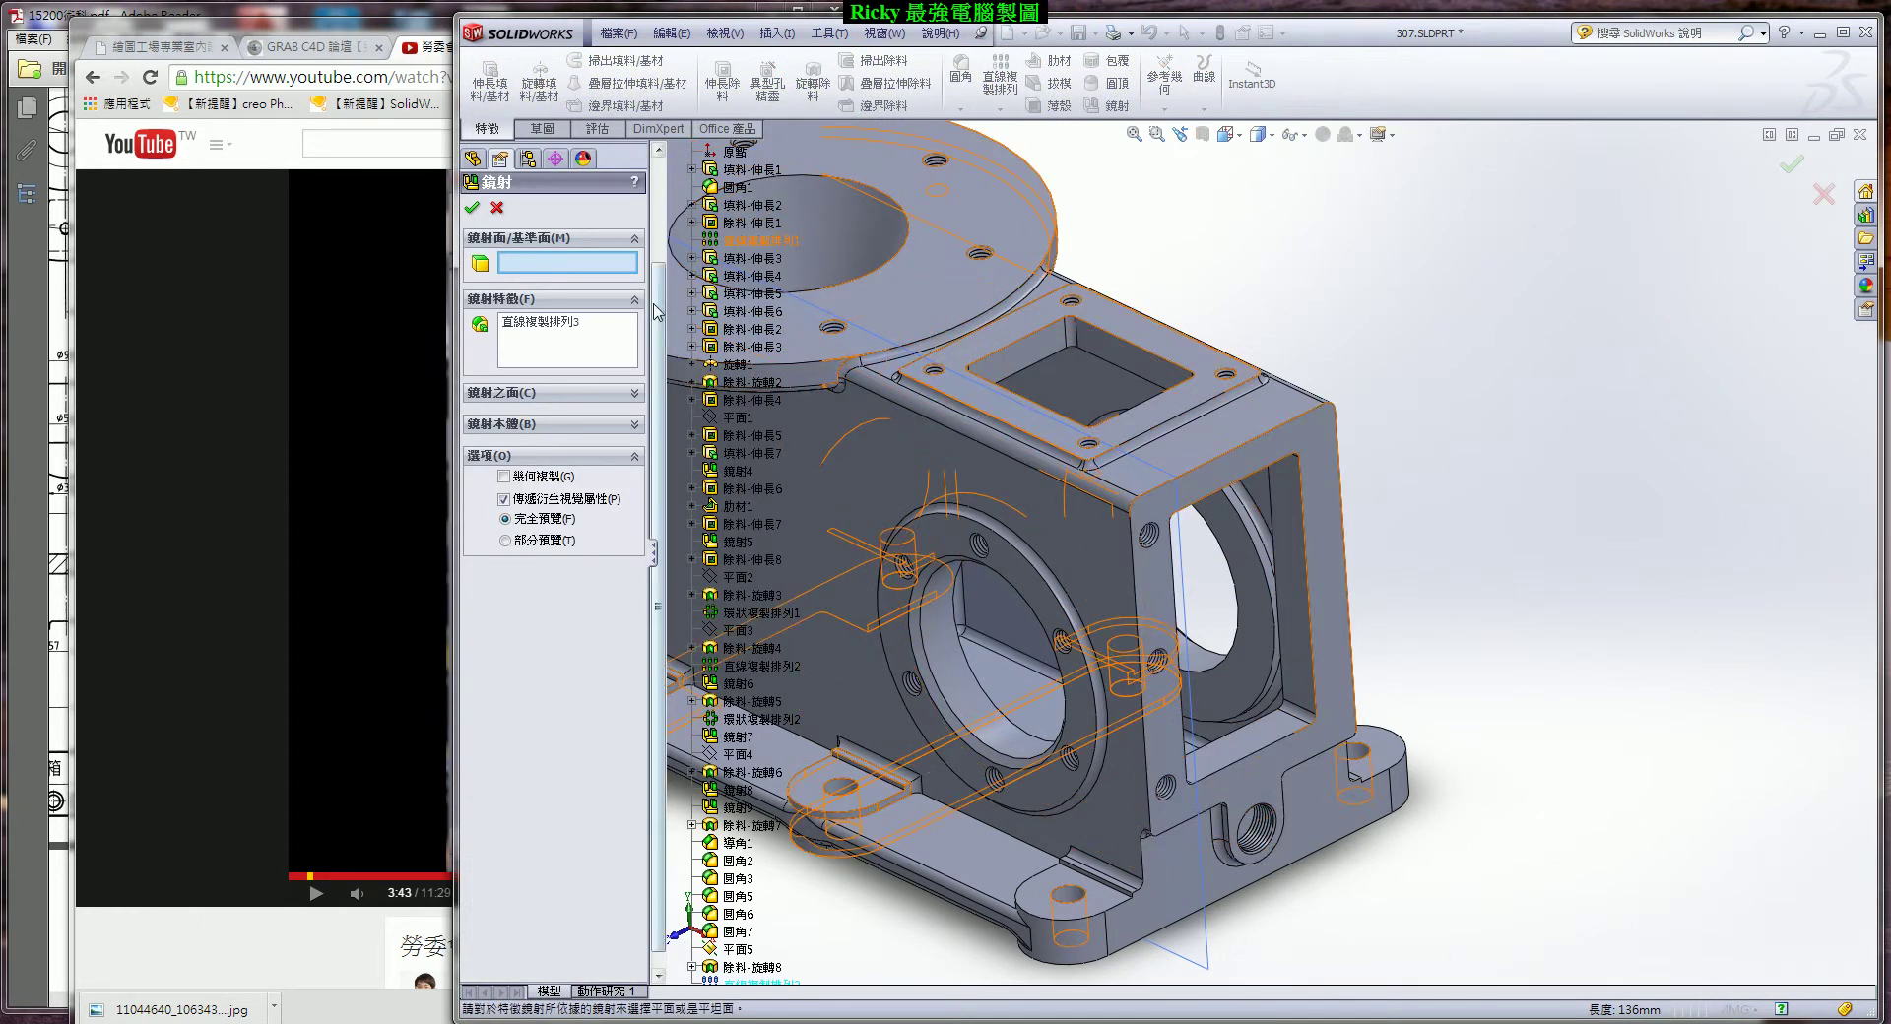
{"action": "scroll", "coordinate": [679, 325], "scroll_direction": "up", "scroll_amount": 2}
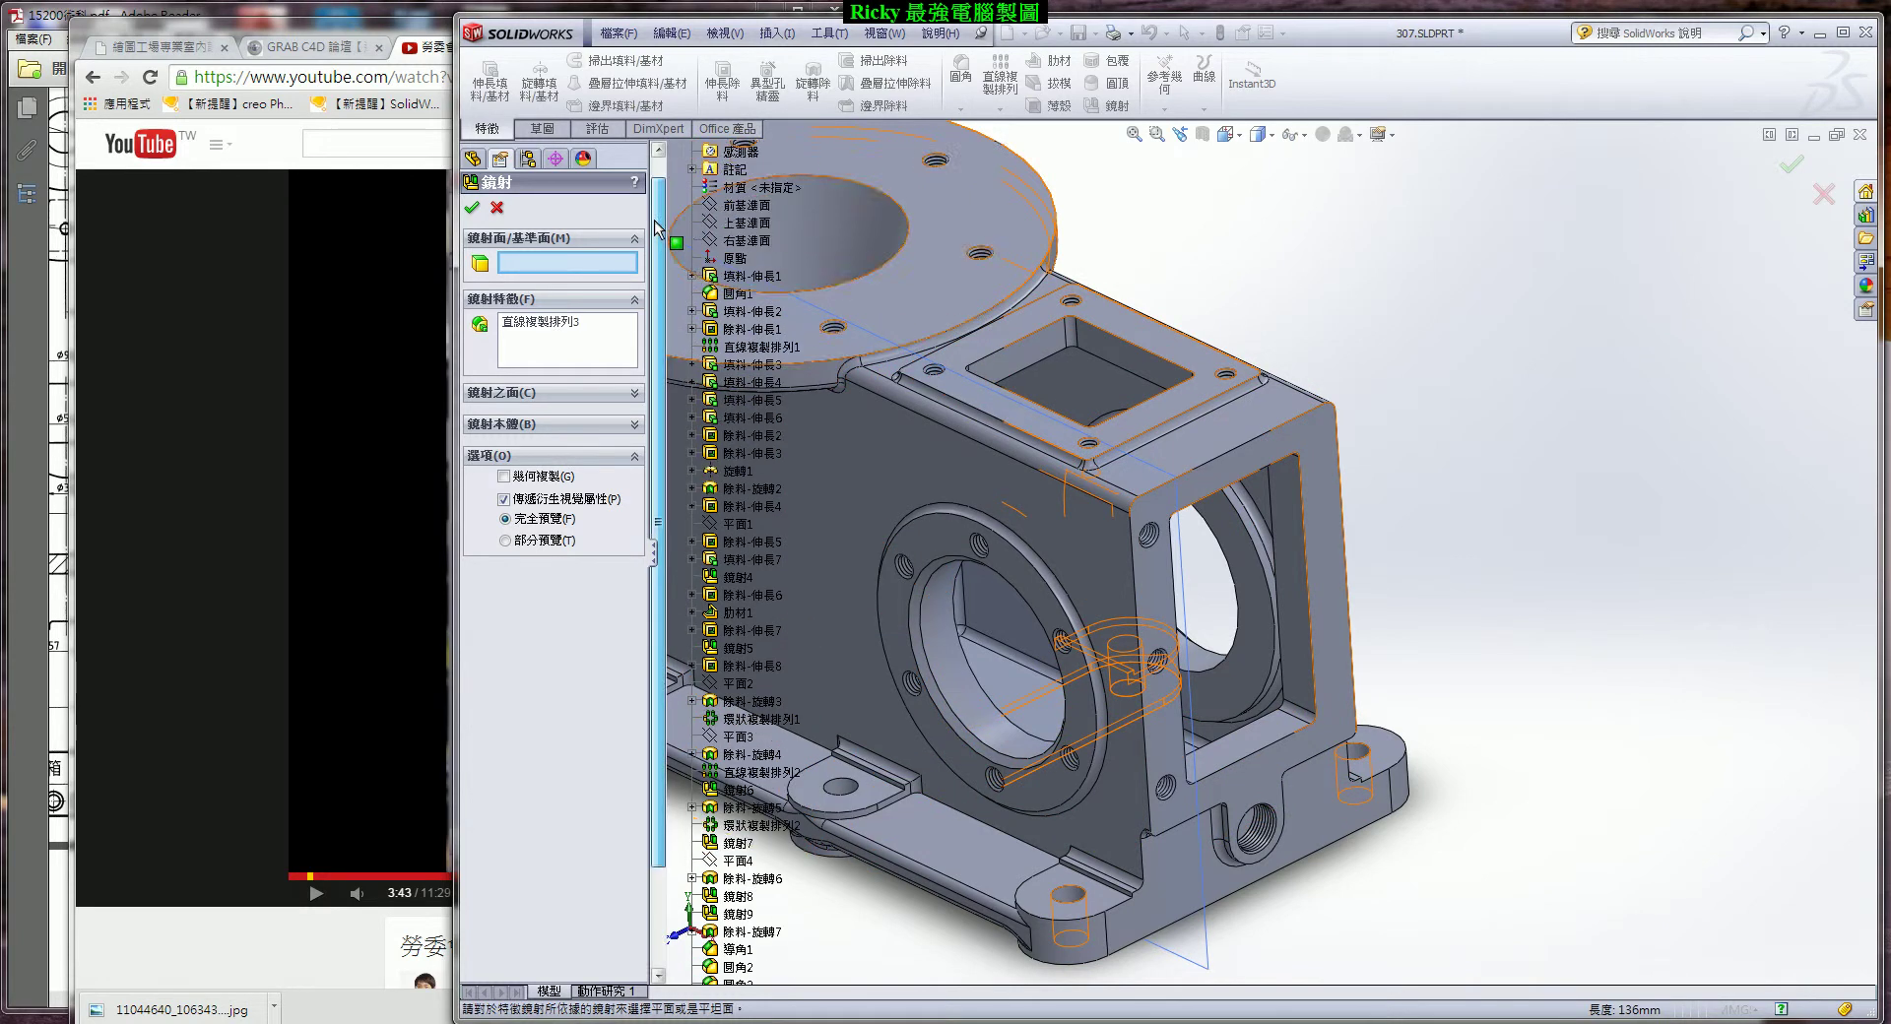
{"action": "left_click", "coordinate": [740, 205]}
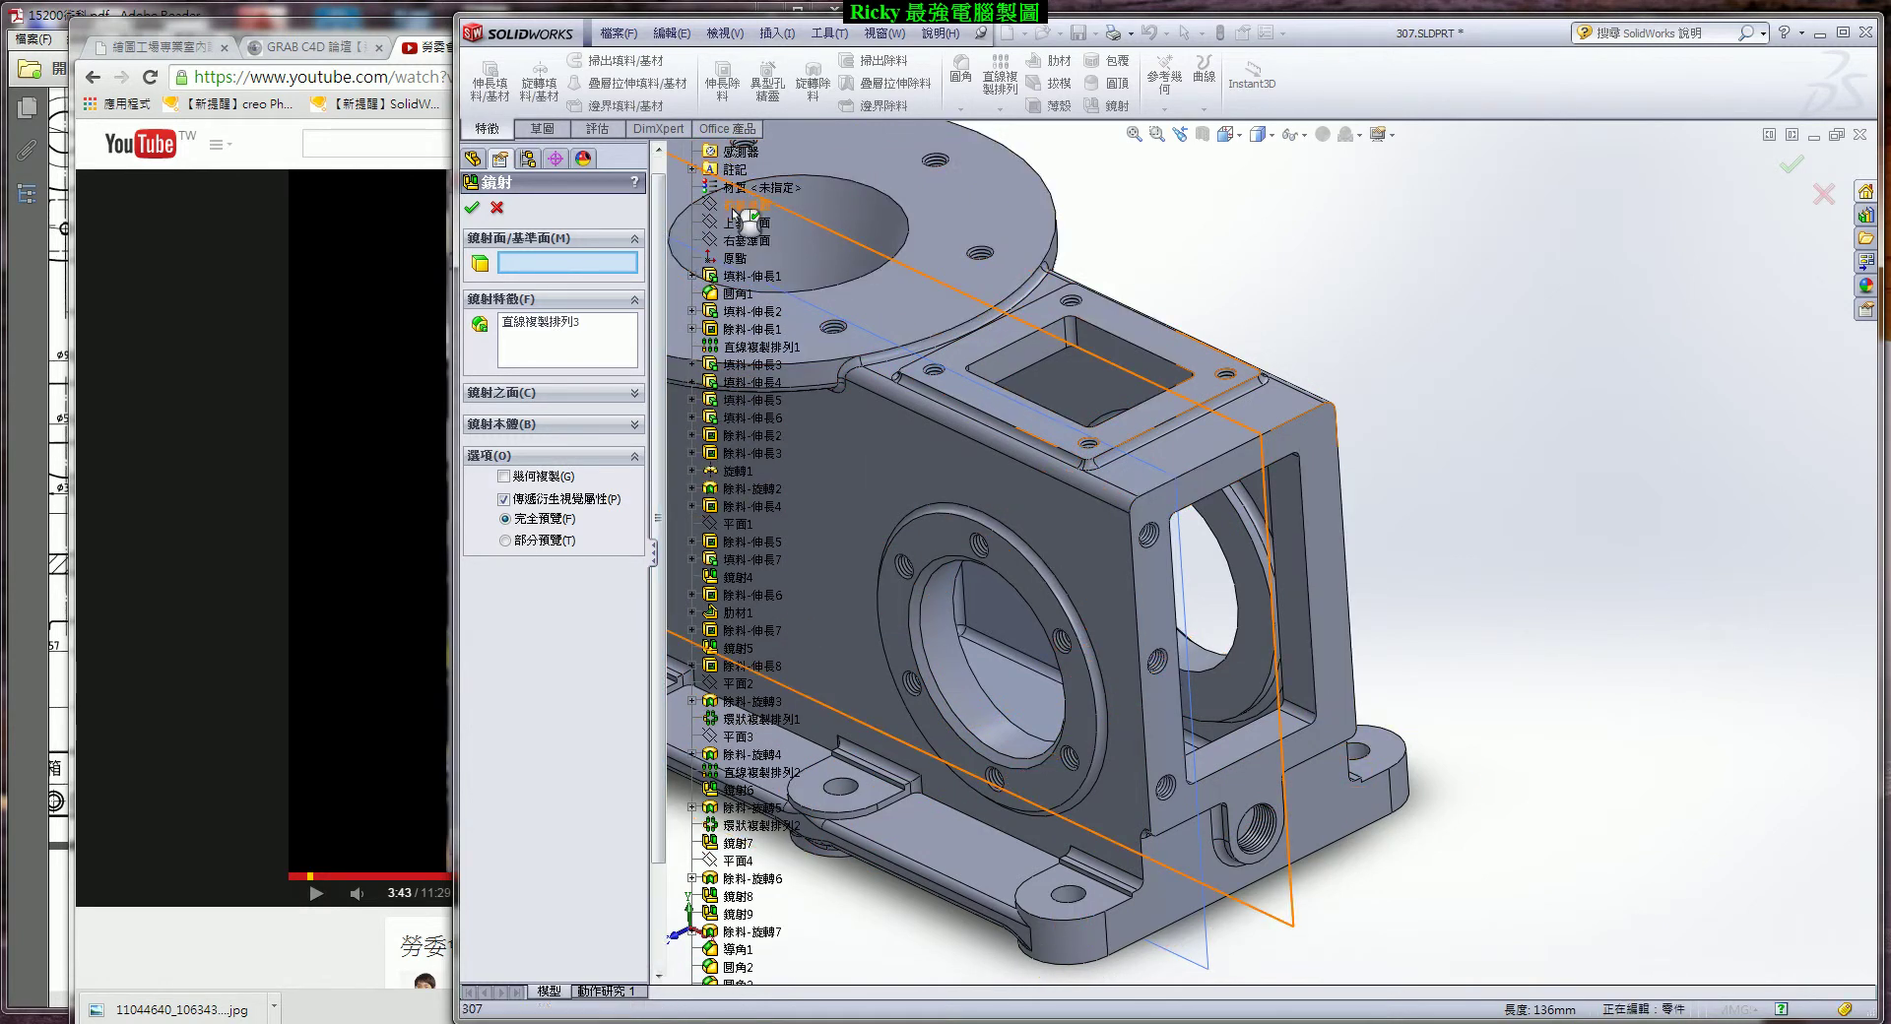
{"action": "left_click", "coordinate": [471, 208]}
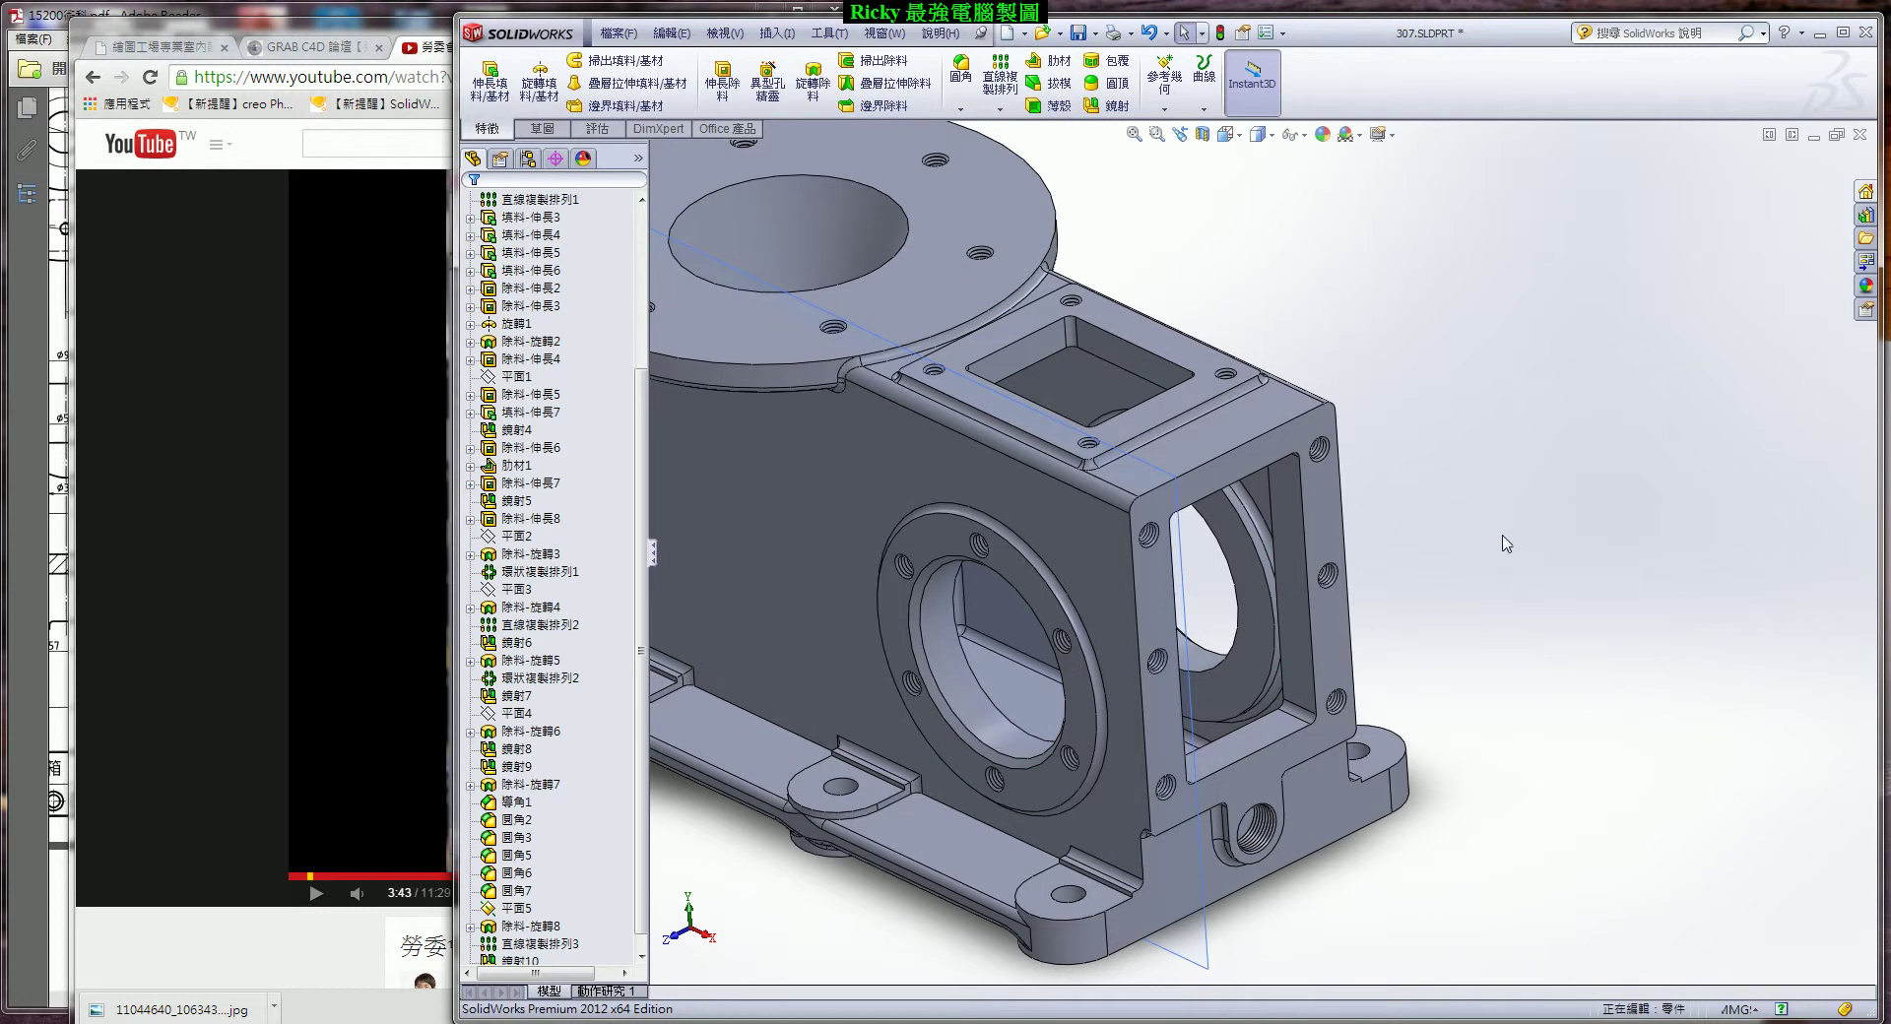
{"action": "scroll", "coordinate": [1494, 541], "scroll_direction": "up", "scroll_amount": 3}
Hide reference plane 平面5 and orbit the housing to an angled full view.
{"action": "left_click", "coordinate": [835, 343]}
{"action": "right_click", "coordinate": [835, 343]}
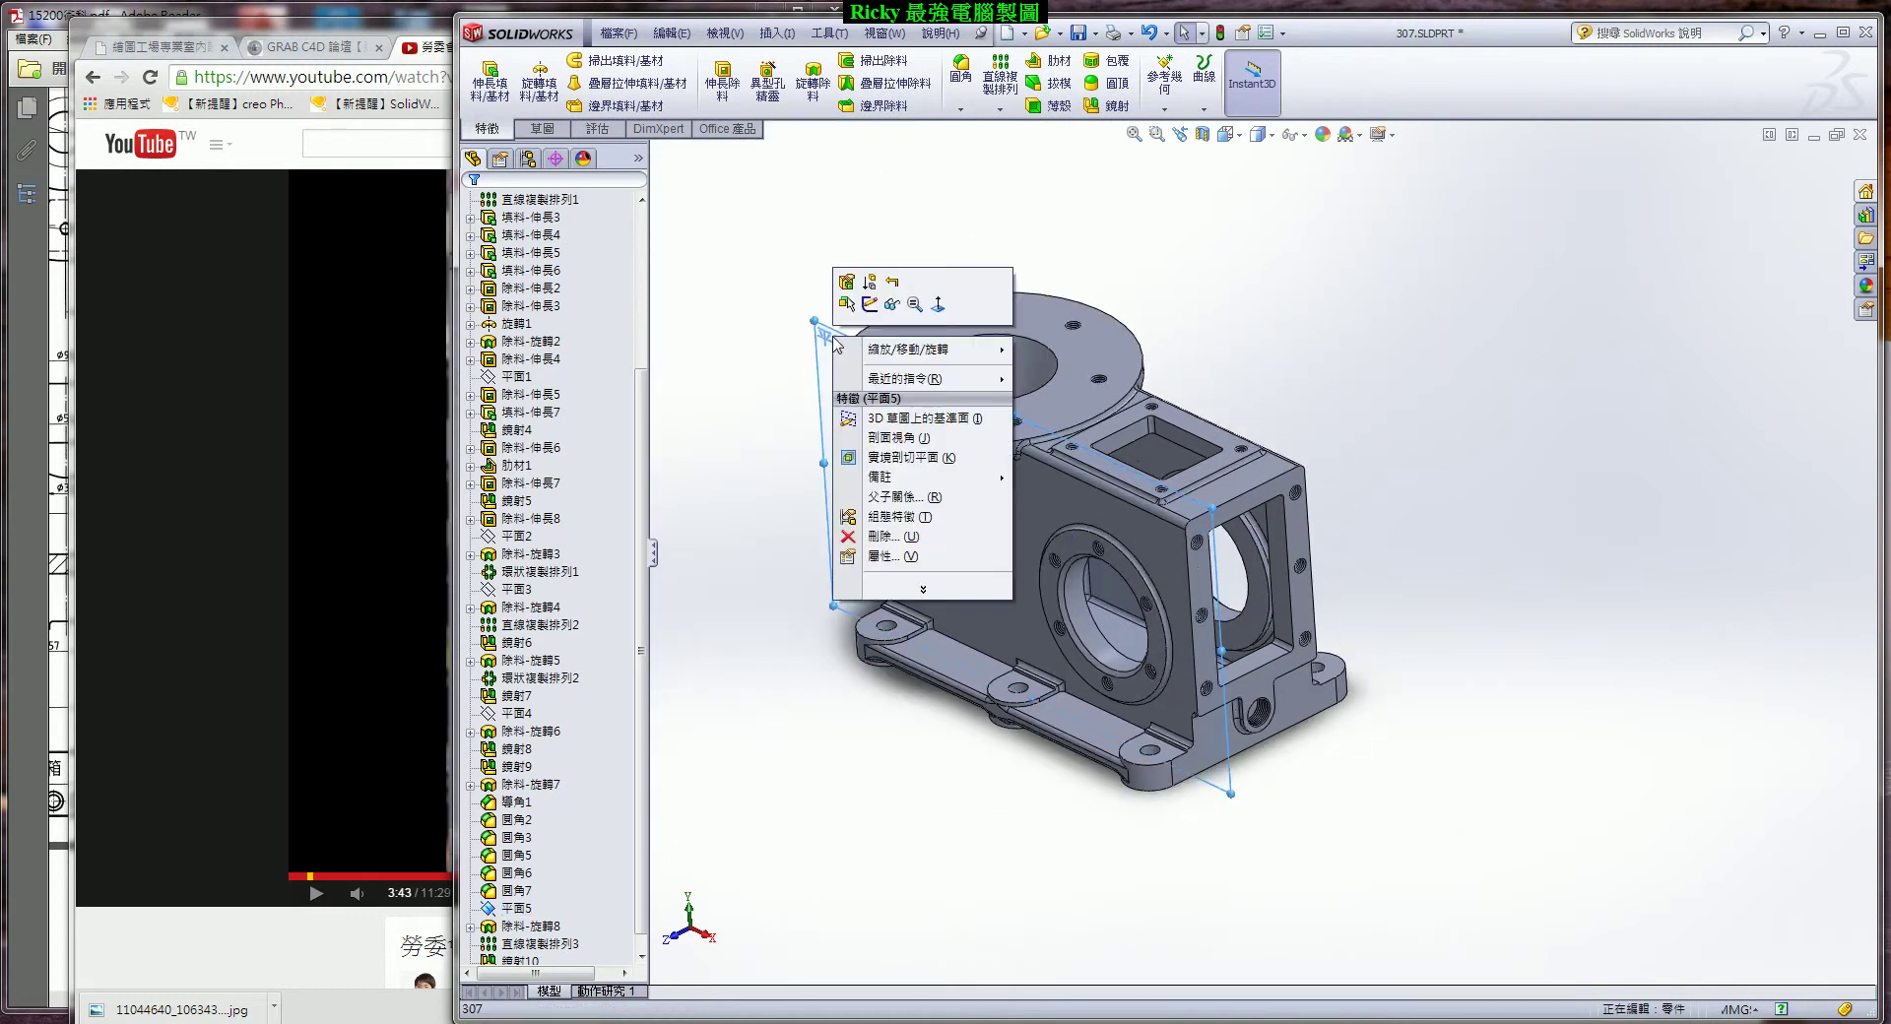
{"action": "left_click", "coordinate": [891, 317]}
{"action": "mouse_move", "coordinate": [1349, 448]}
{"action": "middle_mouse_down"}
{"action": "mouse_move", "coordinate": [1291, 409]}
{"action": "mouse_move", "coordinate": [1361, 446]}
{"action": "middle_mouse_up"}
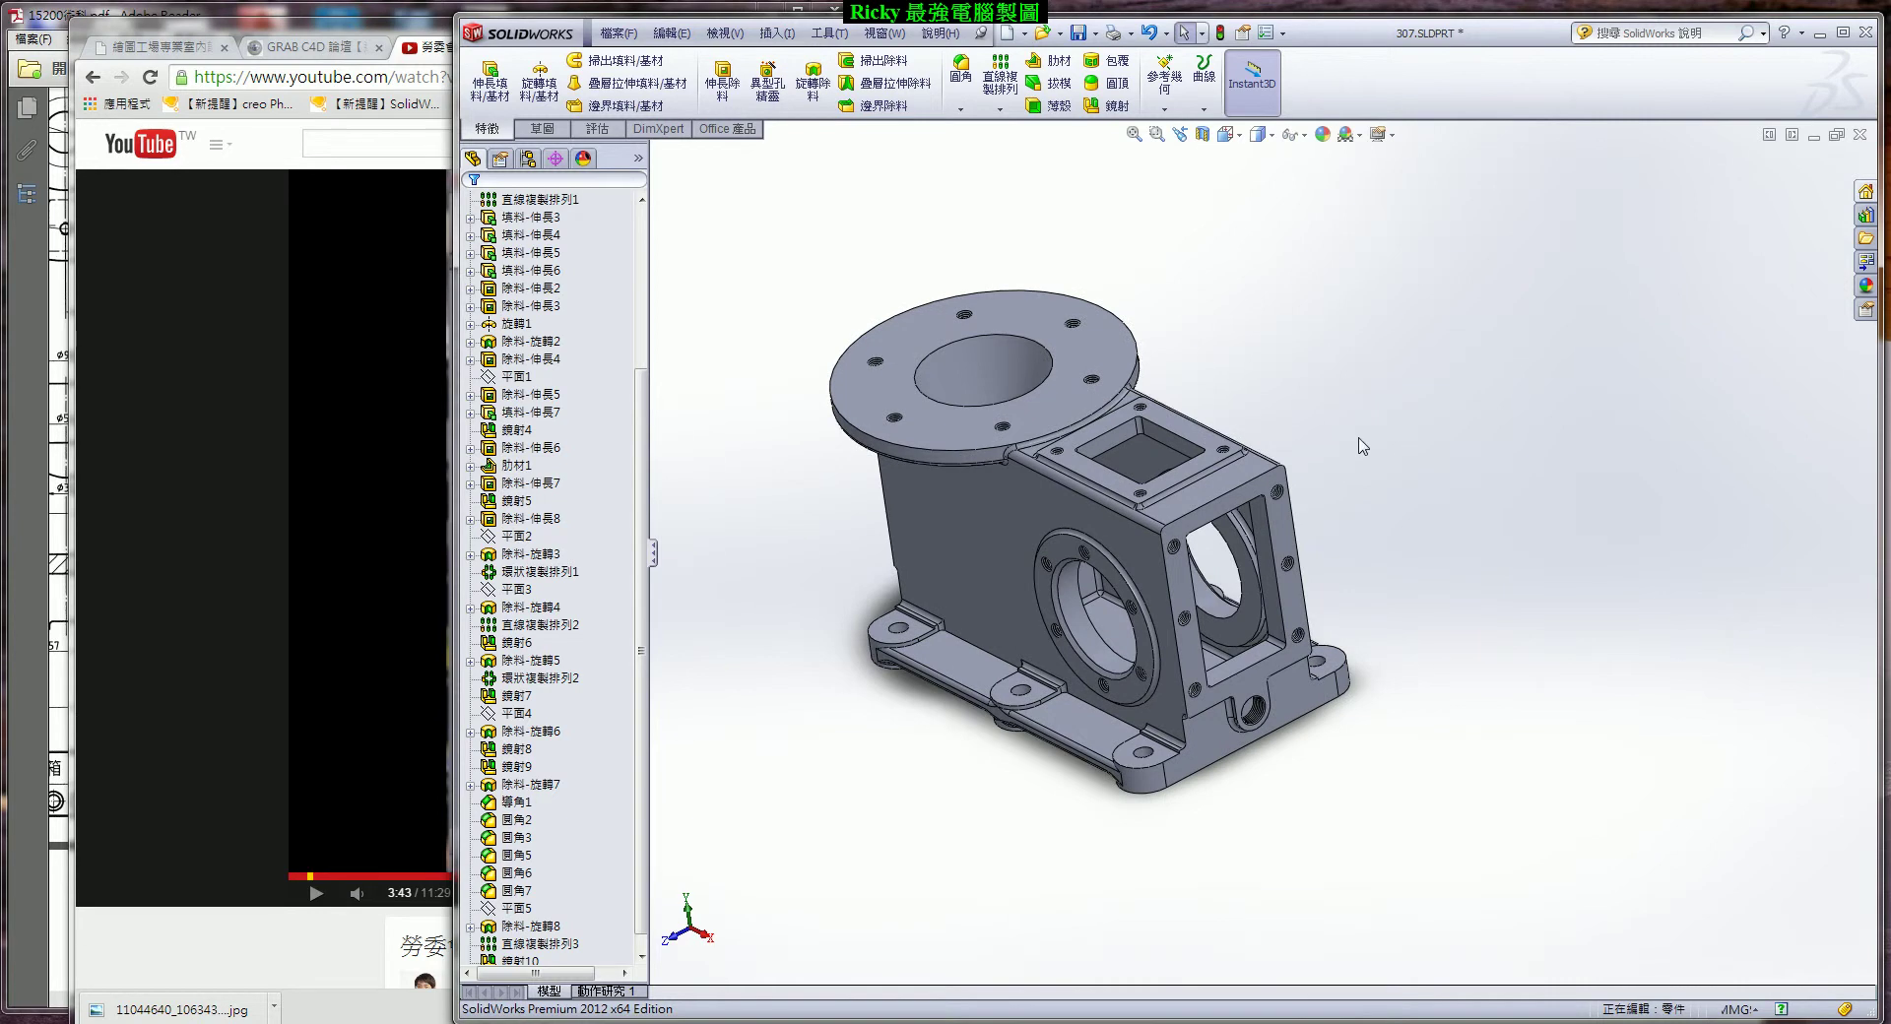